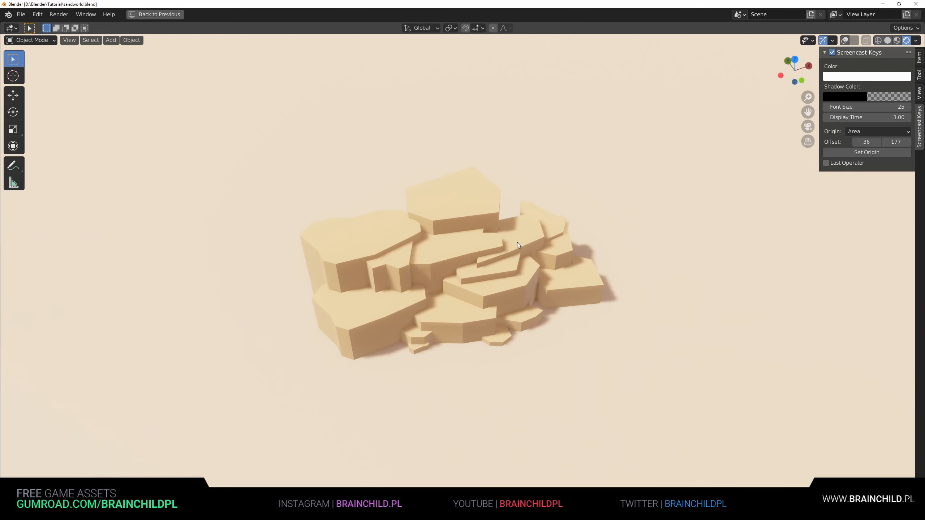
Step: Restore the full editor layout from the maximized viewport and restart the Screencast Keys display
middle_click_drag(517, 243, 457, 264)
key("ctrl+space")
left_click(470, 270)
key("KP_Decimal")
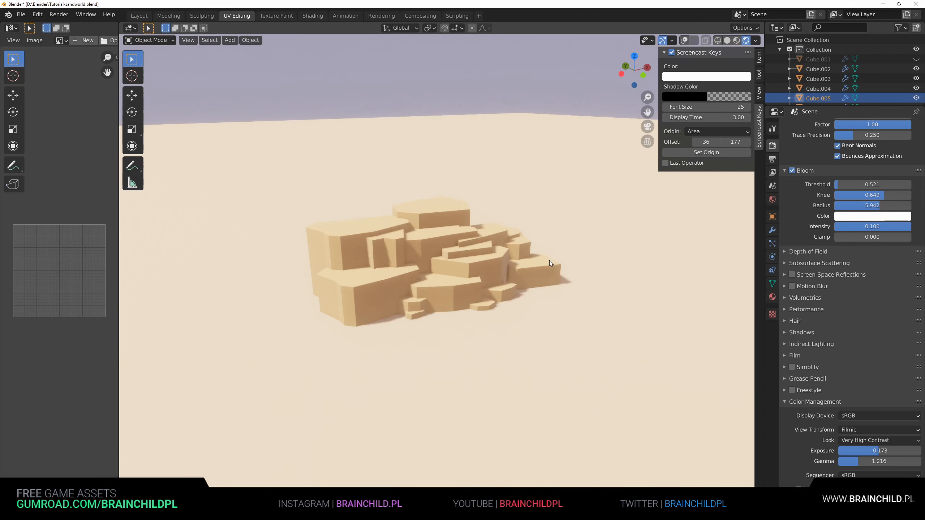
left_click(672, 52)
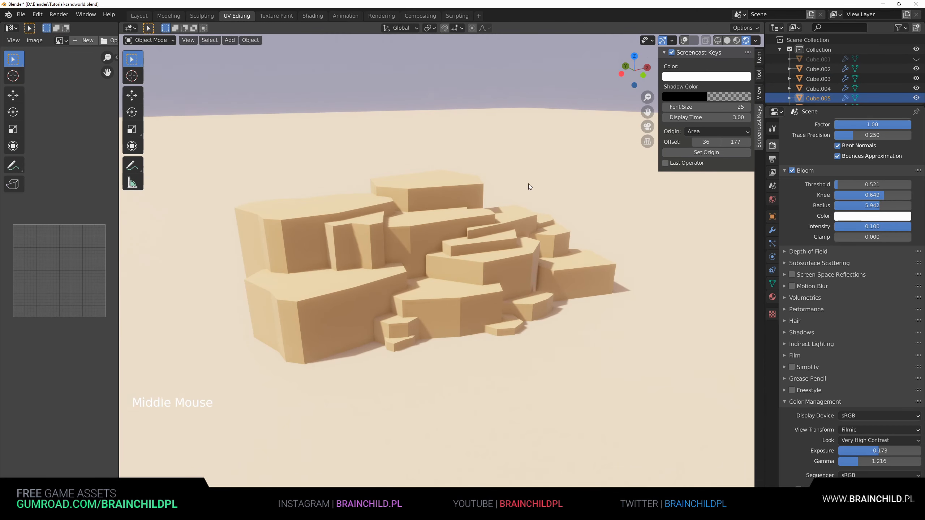
Step: Rename the selected rock's material as Sand and save the file
middle_click_drag(528, 184, 615, 178)
left_click(775, 300)
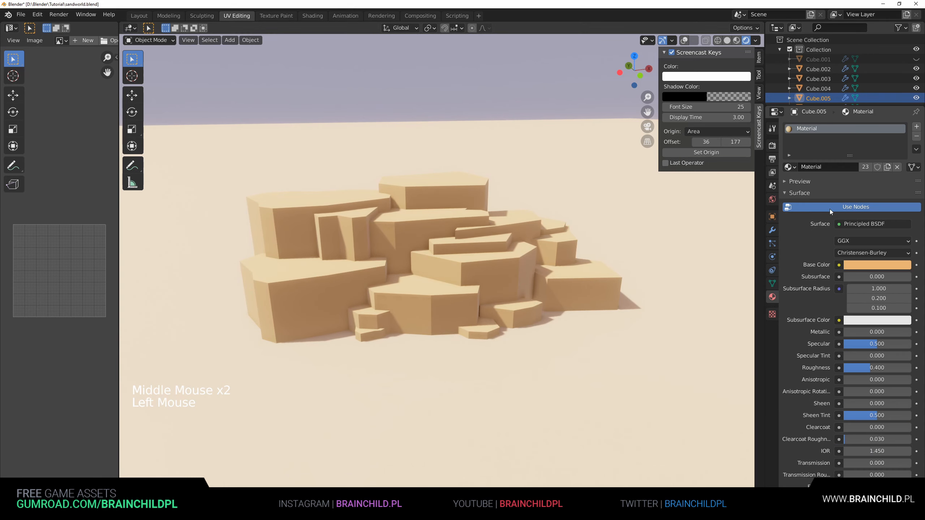
left_click(867, 265)
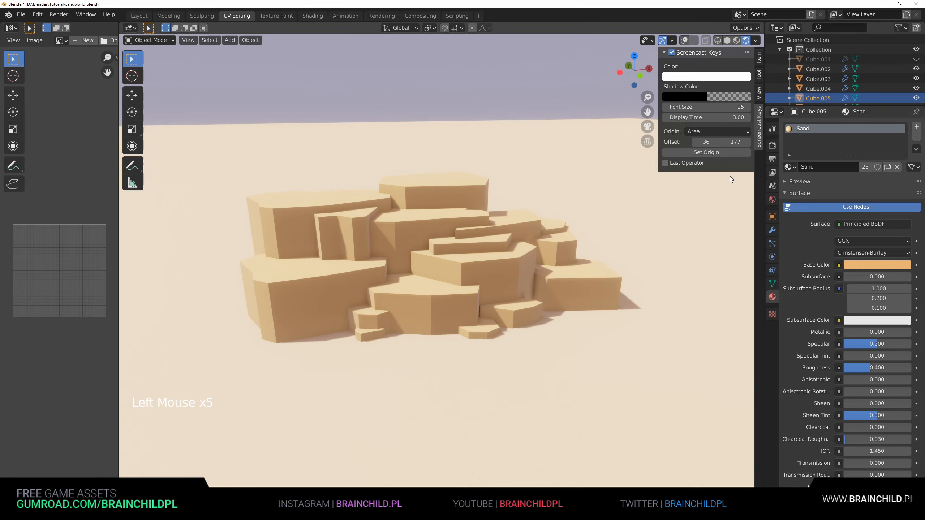
key("ctrl+s")
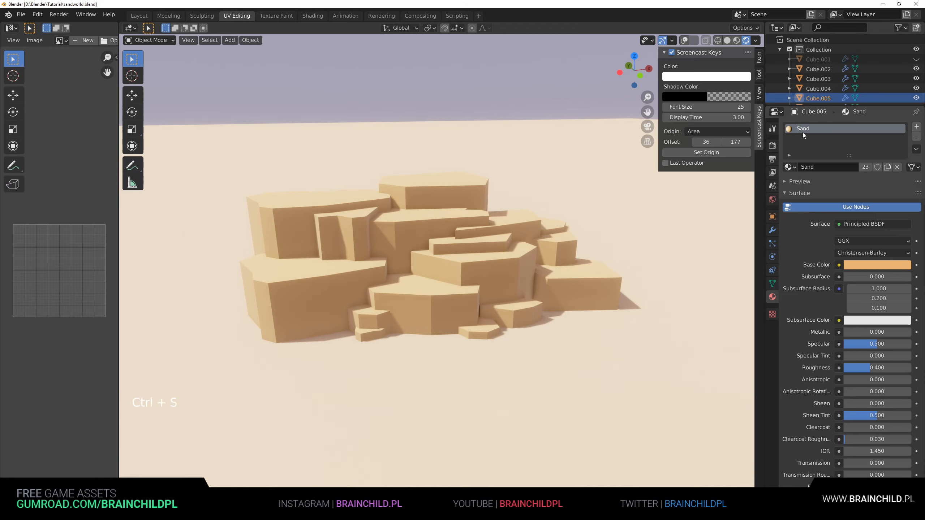
Step: Replace the Sand material on the middle front rock with a new material named Rock1
left_click(916, 126)
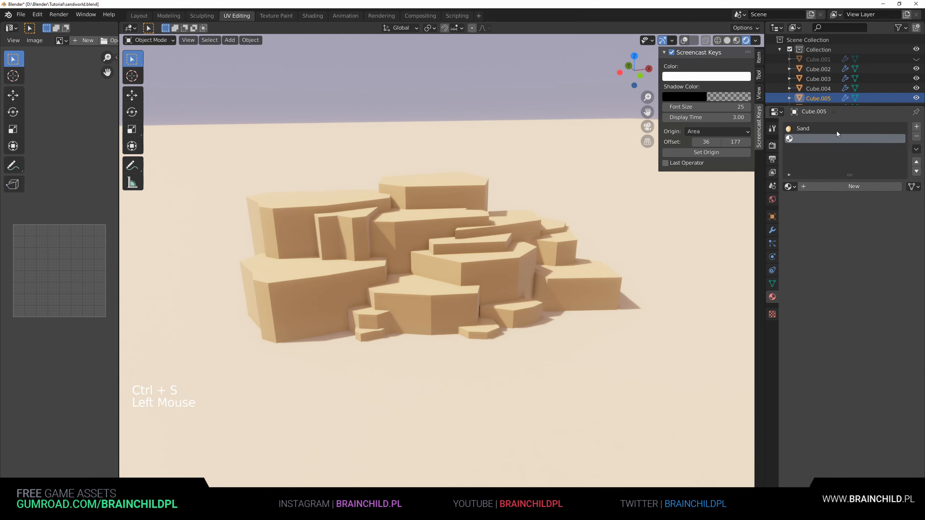
left_click(837, 131)
left_click(917, 136)
left_click(917, 137)
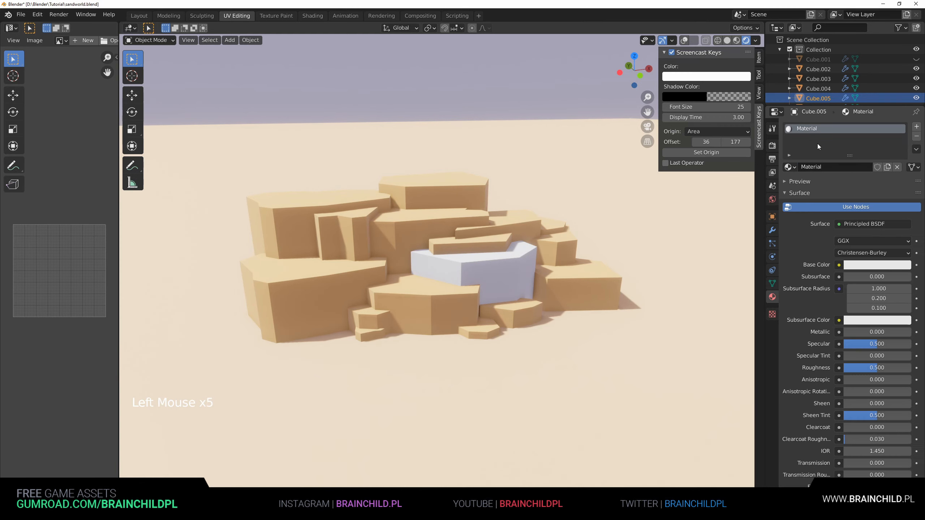
double_click(800, 129)
left_click(804, 129)
type("Rock1")
key("Return")
left_click_drag(790, 167, 490, 275)
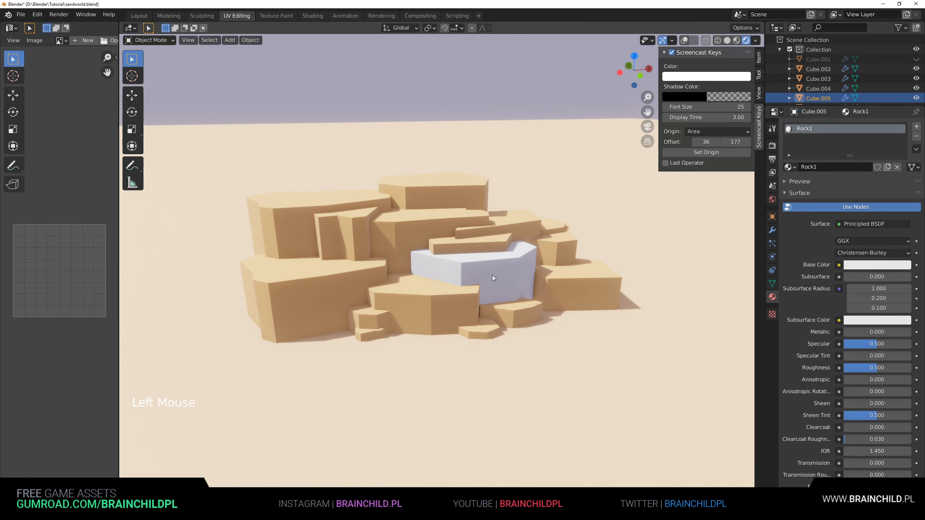
Step: Set Rock1's base color to a reddish brown with hue 0.056, saturation 0.601 and value 0.540
left_click(854, 265)
left_click_drag(852, 176, 851, 178)
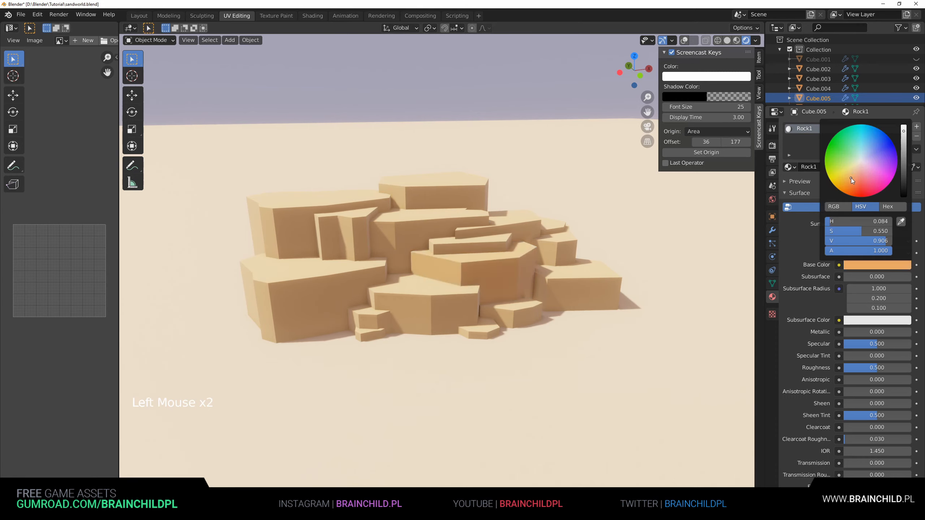
left_click_drag(903, 162, 903, 157)
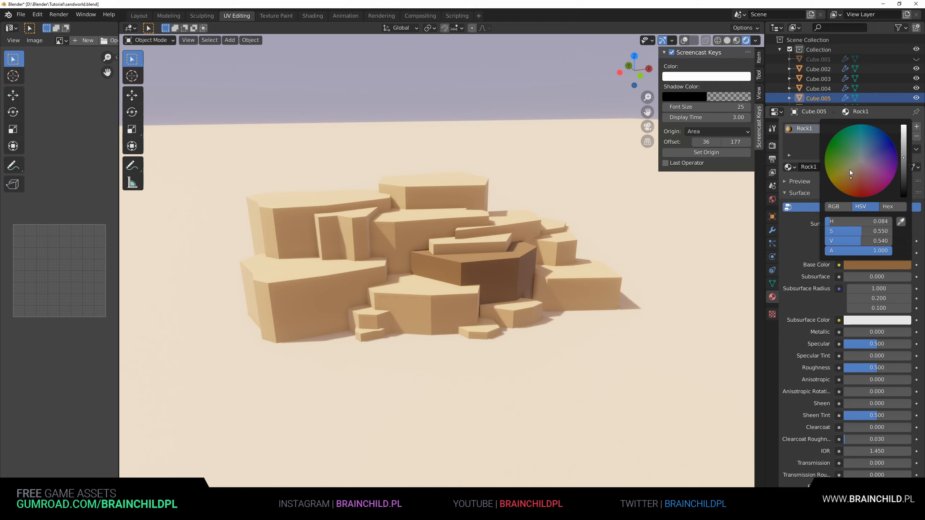
left_click_drag(852, 191, 853, 180)
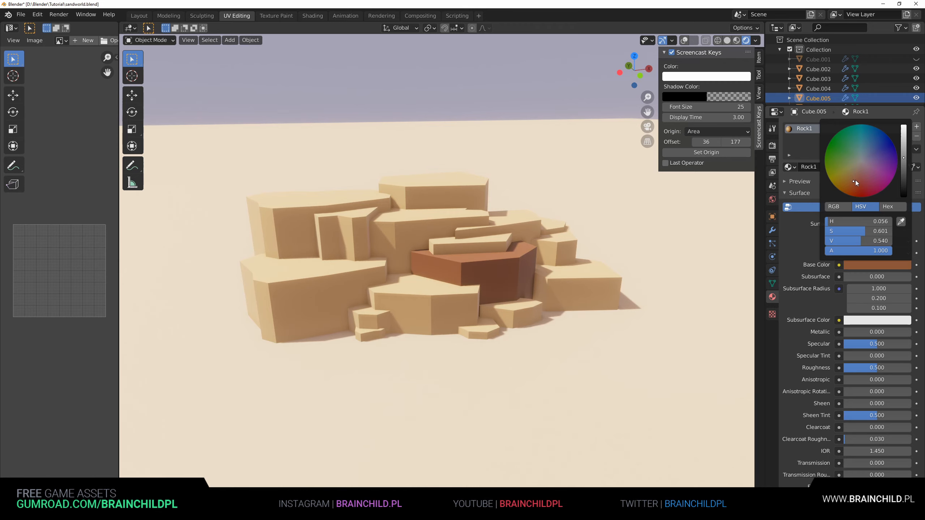
Step: Apply the Solidify modifier of the reddish-brown rock
scroll(487, 260, "up", 2)
middle_click_drag(487, 260, 525, 262, "shift")
scroll(493, 259, "down", 1)
scroll(525, 262, "up", 1)
left_click(524, 270)
key("g")
left_click(540, 286)
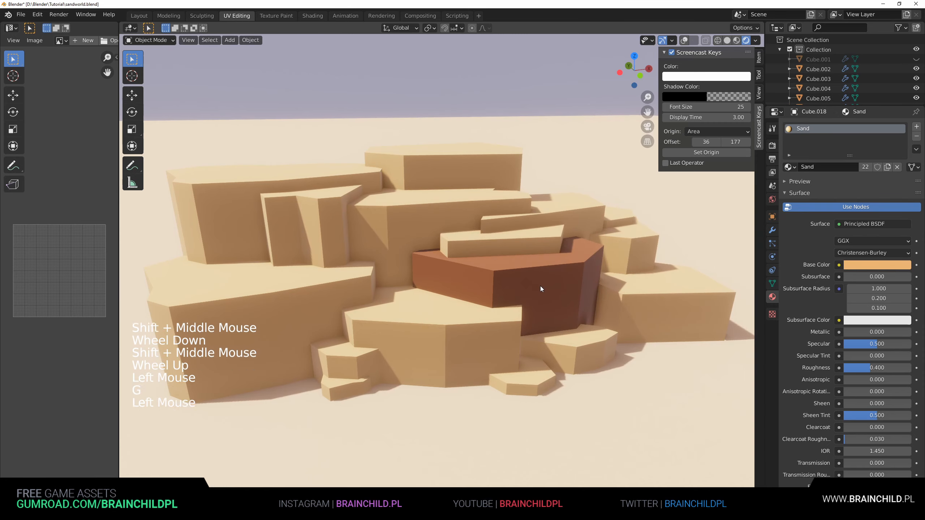
key("g")
left_click(771, 231)
left_click(799, 154)
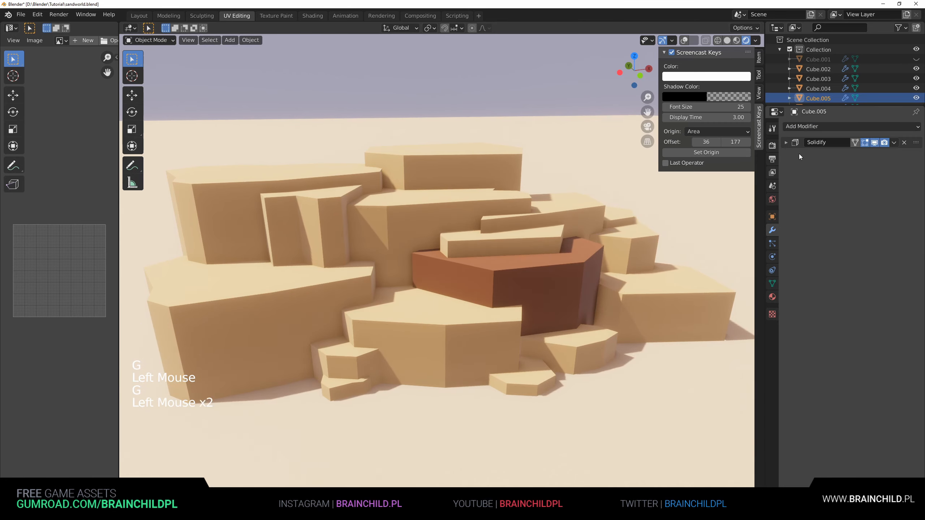
key("ctrl+a")
left_click(786, 143)
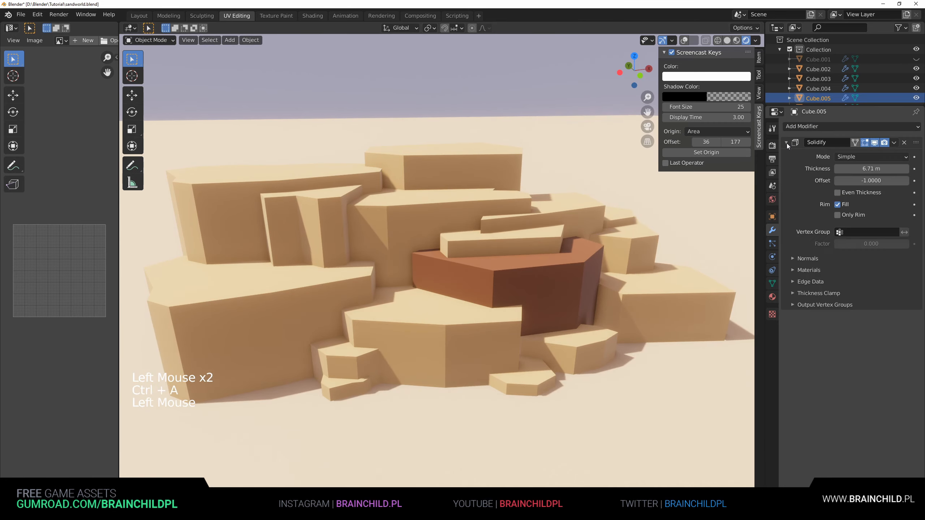
key("ctrl+a")
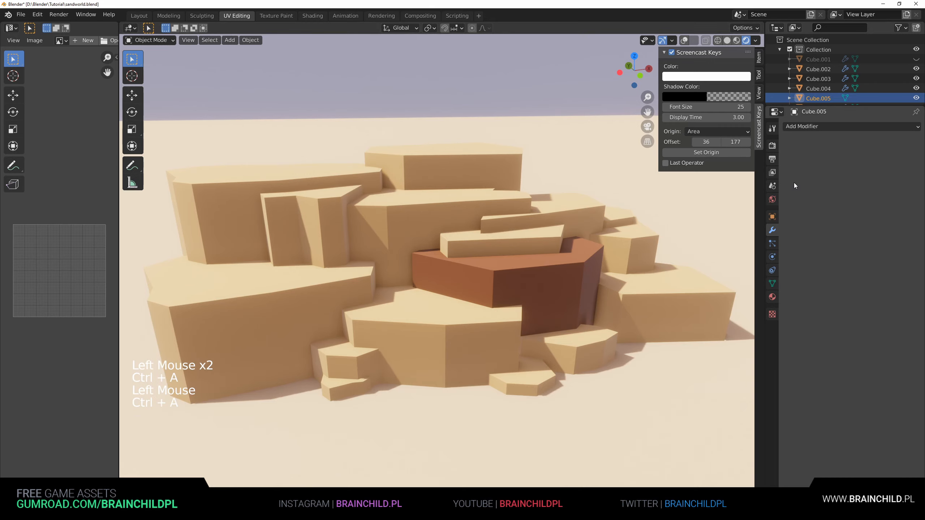
Step: Apply the Solidify modifiers of the small block beside the brown rock and the long slab behind it
left_click(613, 252)
left_click(787, 142)
key("ctrl+a")
left_click(591, 229)
left_click(786, 143)
key("ctrl+a")
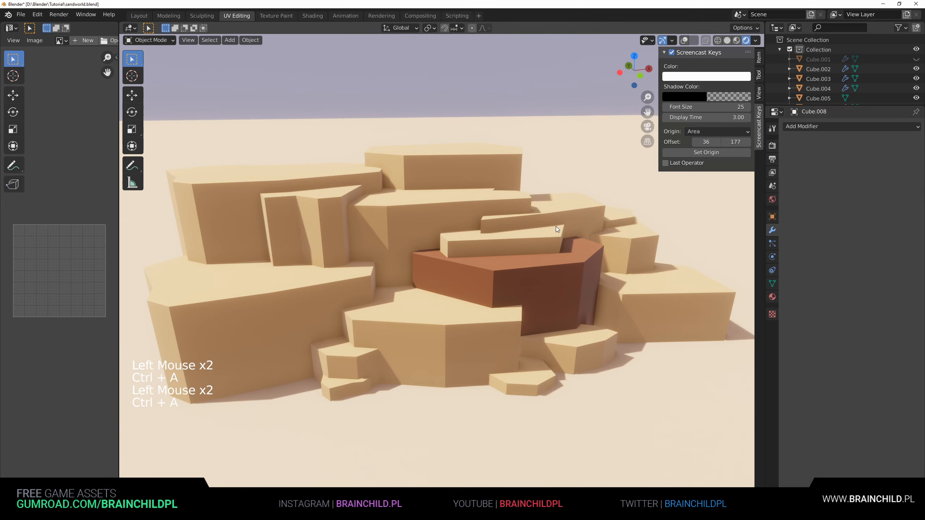
Step: Apply the Solidify modifier of the large block behind the brown rock, checking the thin slab on the way
left_click(555, 226)
left_click(787, 142)
key("ctrl+a")
left_click(456, 214)
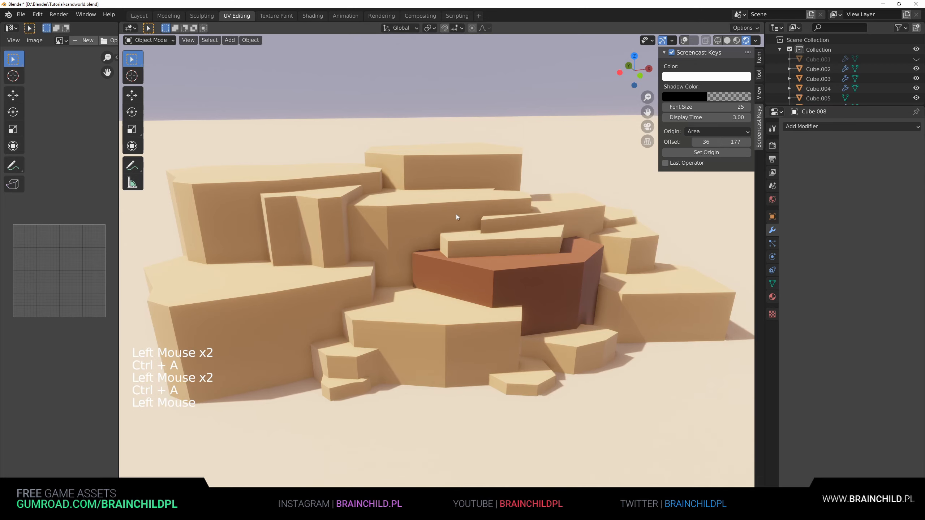
left_click(455, 214)
left_click(786, 141)
key("ctrl+a")
Step: Apply the Solidify modifiers of the large rocks on the formation's left side
scroll(500, 219, "down", 5)
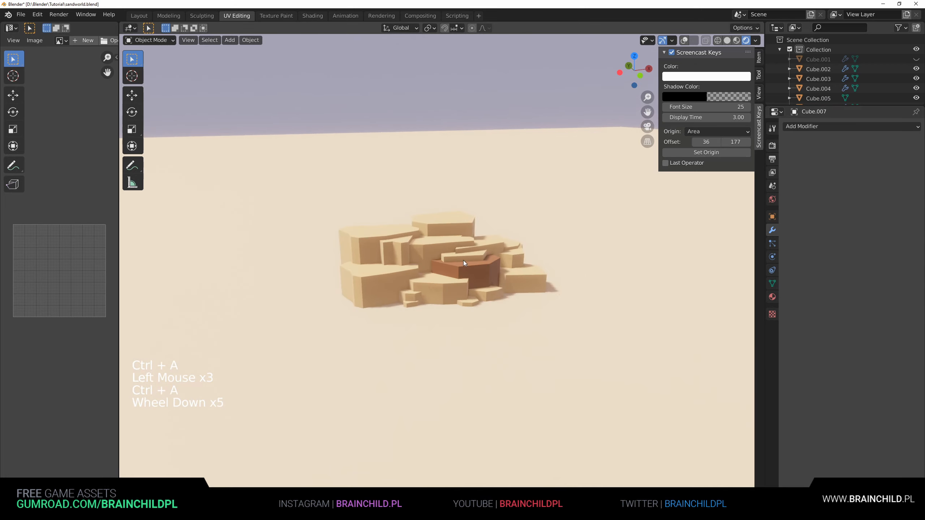
left_click(400, 271)
left_click(786, 142)
key("ctrl+a")
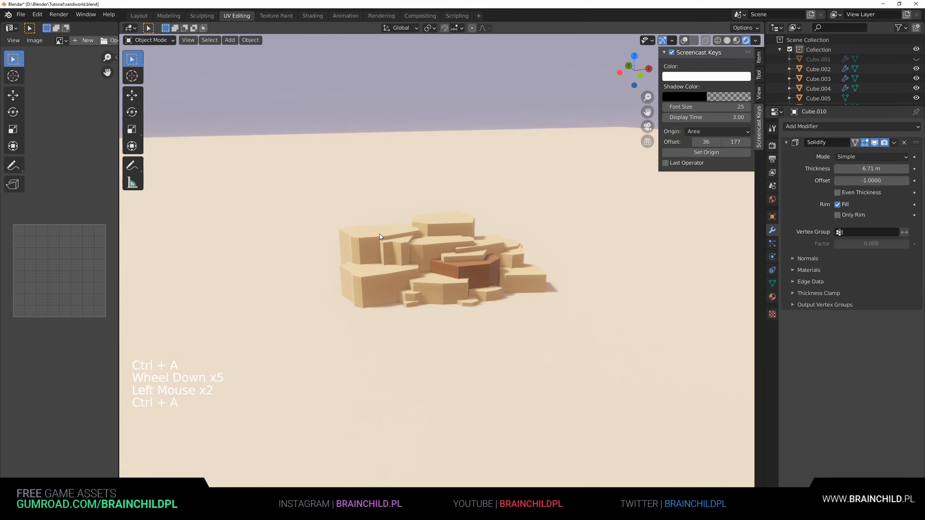
left_click(380, 234)
left_click(784, 144)
key("ctrl+a")
Step: Apply the Solidify modifier of the upright split rock in front of the upper-left rock
scroll(426, 249, "up", 4)
left_click(336, 233)
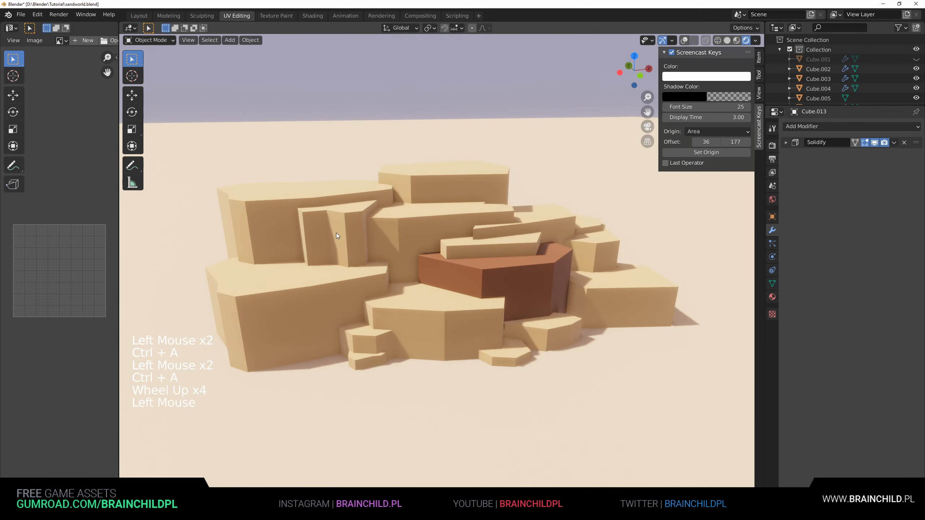
key("g")
left_click(786, 142)
key("ctrl+a")
Step: Apply the Solidify modifiers of the stones and blocks to the right of the brown rock
left_click(548, 318)
left_click(786, 143)
key("ctrl+a")
left_click(597, 254)
left_click(788, 143)
key("ctrl+a")
left_click(605, 312)
left_click(785, 144)
key("ctrl+a")
left_click(592, 258)
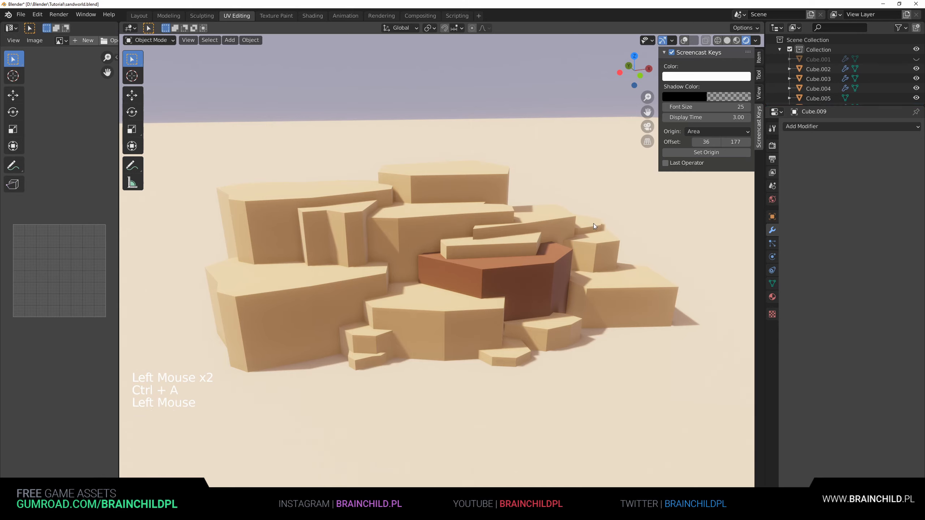
Step: Apply the Solidify modifier of the small stone at the formation's rear right
left_click(593, 223)
left_click(786, 142)
left_click(540, 226)
Step: Apply the Solidify modifiers of the front middle rock and the upper small stone beside it
left_click(428, 323)
left_click(785, 142)
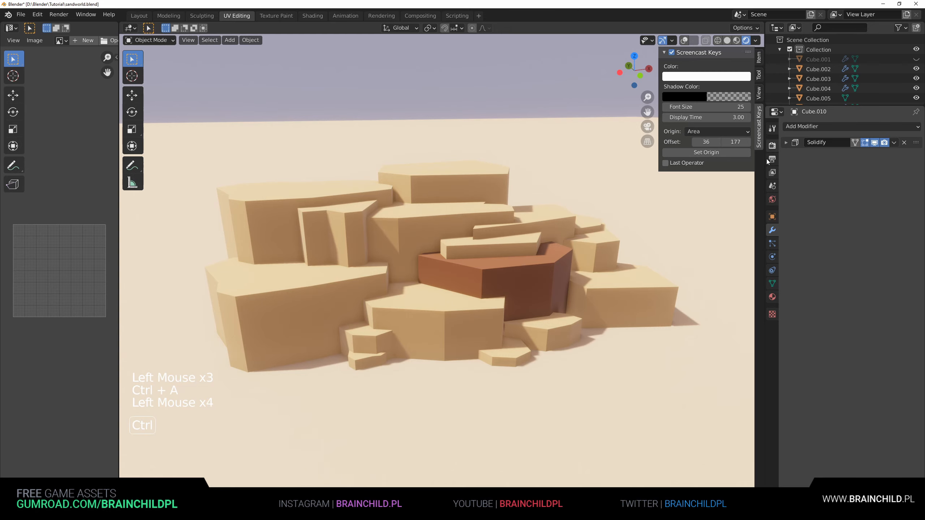
key("ctrl+a")
left_click(371, 343)
left_click(786, 142)
key("ctrl+a")
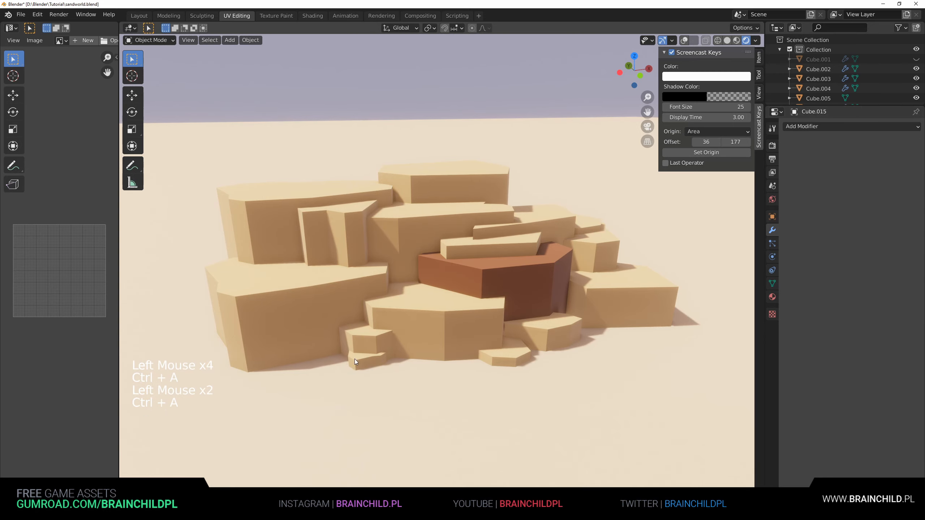
Step: Apply the Solidify modifier of Cube.003 on the formation's right side
left_click(618, 279)
left_click(786, 144)
key("ctrl+a")
left_click(600, 256)
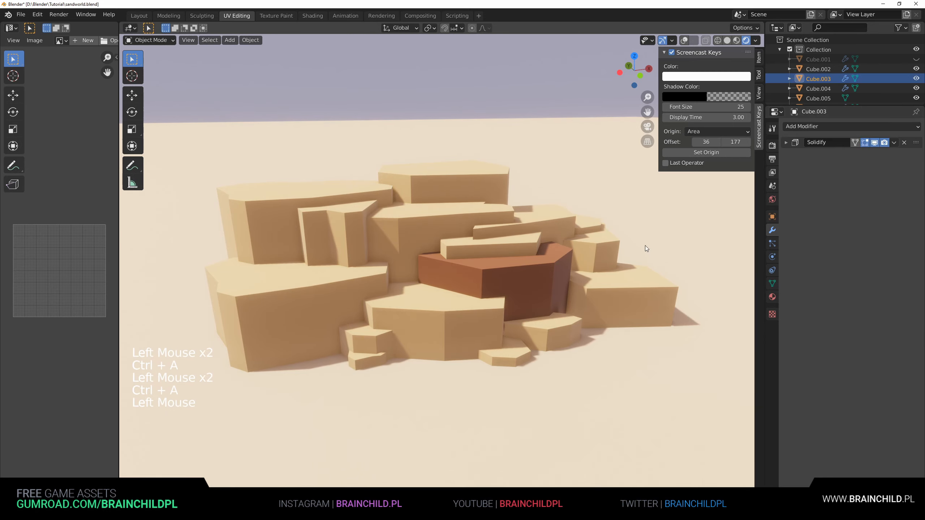
left_click(785, 143)
key("ctrl+a")
left_click(497, 355)
left_click(472, 323)
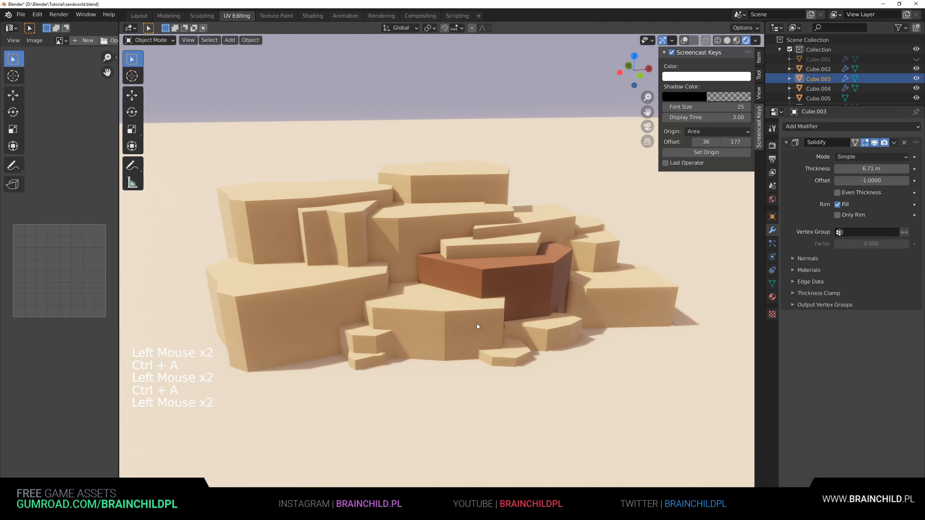
key("ctrl+a")
Step: Try to apply the Solidify modifiers of the two small stones at the front right
left_click(509, 357)
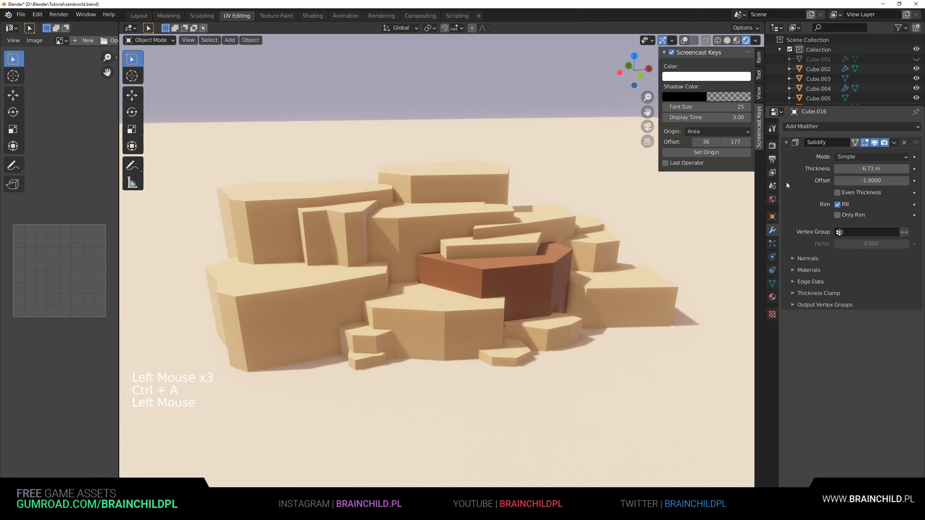
left_click(783, 211)
key("ctrl+a")
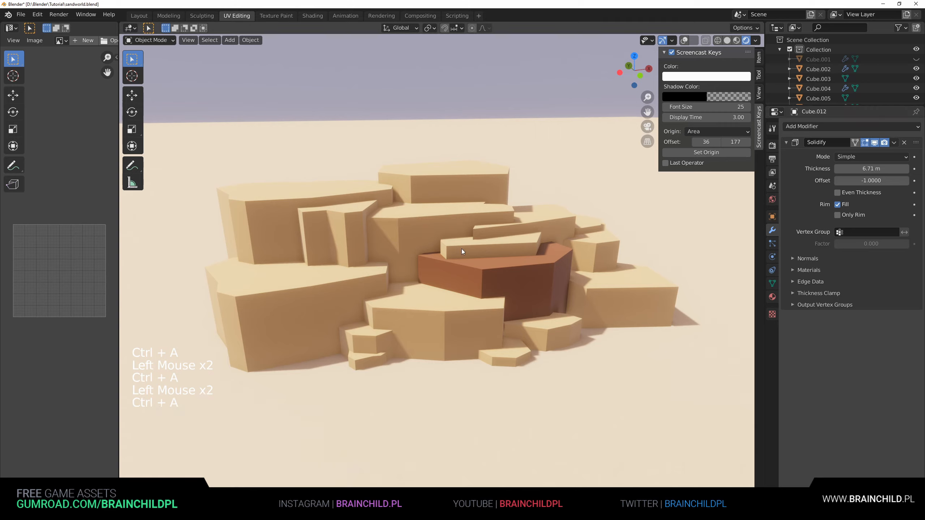
Step: Apply the Solidify modifier of the topmost rock at the back of the formation
left_click(470, 221)
left_click(460, 178)
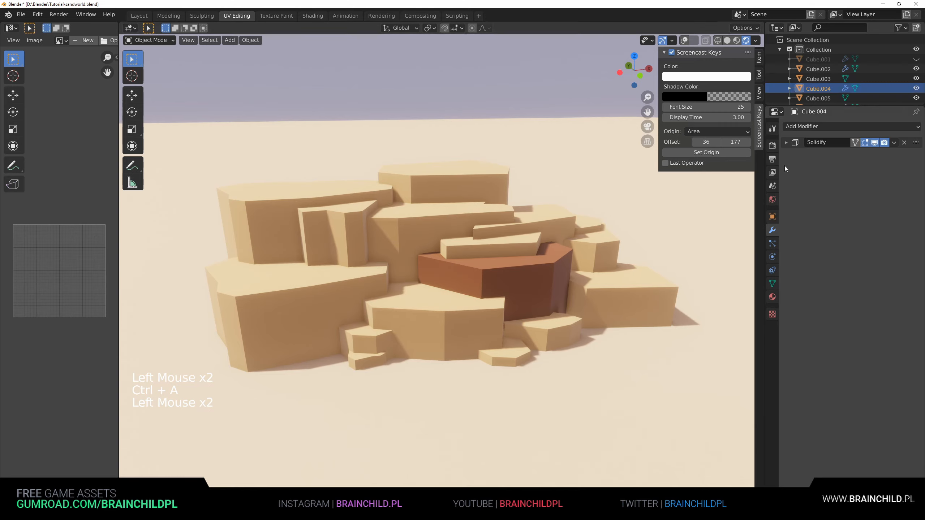
left_click(786, 143)
left_click(794, 169)
key("ctrl+a")
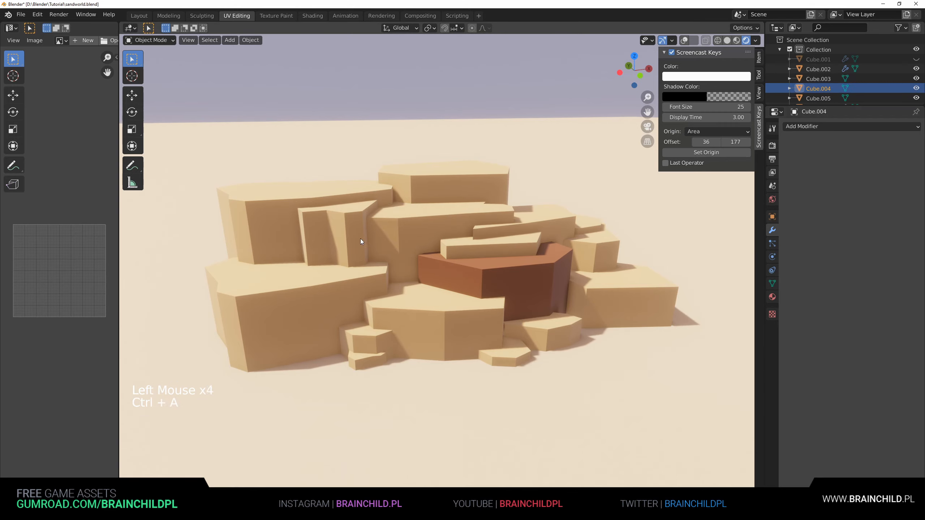
Step: Check the upper-left rocks for modifiers and apply the Solidify modifier of the front middle rock
left_click(334, 223)
left_click(369, 190)
left_click(407, 293)
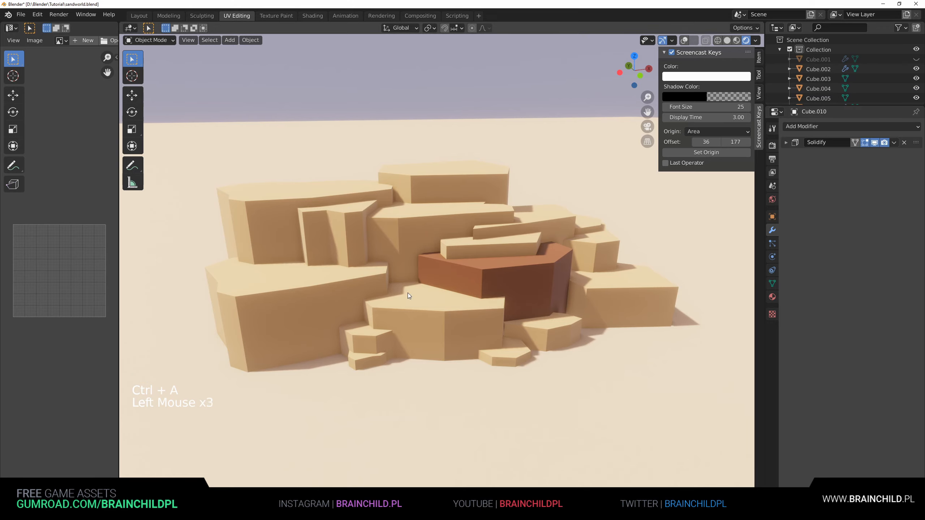
left_click(787, 142)
left_click(802, 169)
key("ctrl+a")
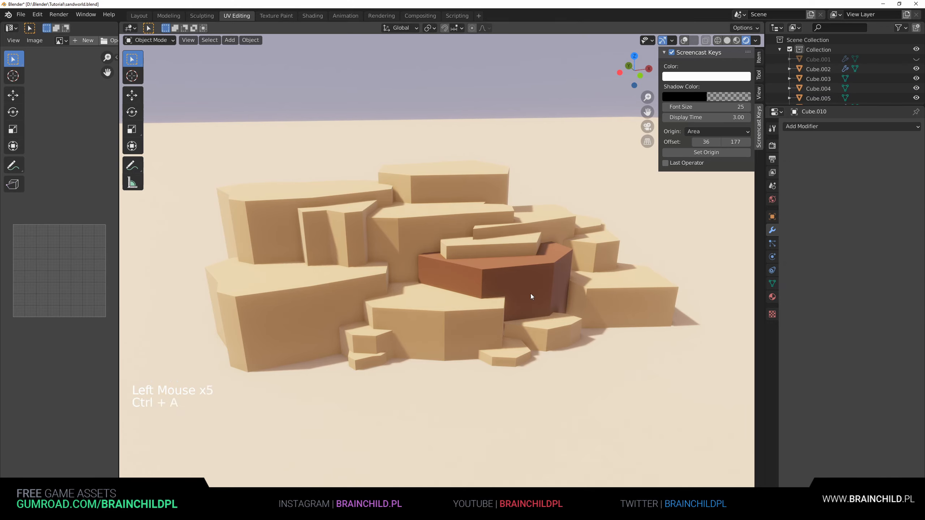
Step: Apply the Solidify modifier of the lowest small stone at the formation's front left
left_click(323, 348)
left_click(372, 361)
left_click(824, 175)
key("ctrl+a")
Step: Check the front rocks for modifiers and try to apply the Solidify modifier of the small flat front stone
left_click(282, 343)
left_click(452, 314)
left_click(356, 325)
left_click(509, 356)
left_click(793, 191)
key("ctrl+a")
left_click(497, 360)
left_click(804, 200)
key("ctrl+a")
Step: Apply the Solidify modifiers of the small flat front stone and the larger stone to its right
left_click(549, 317)
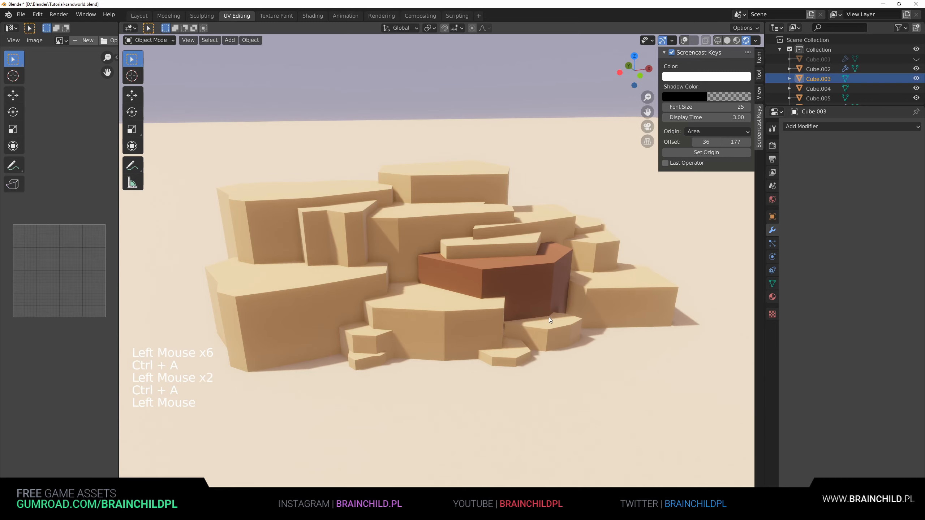
left_click(507, 356)
left_click(501, 361)
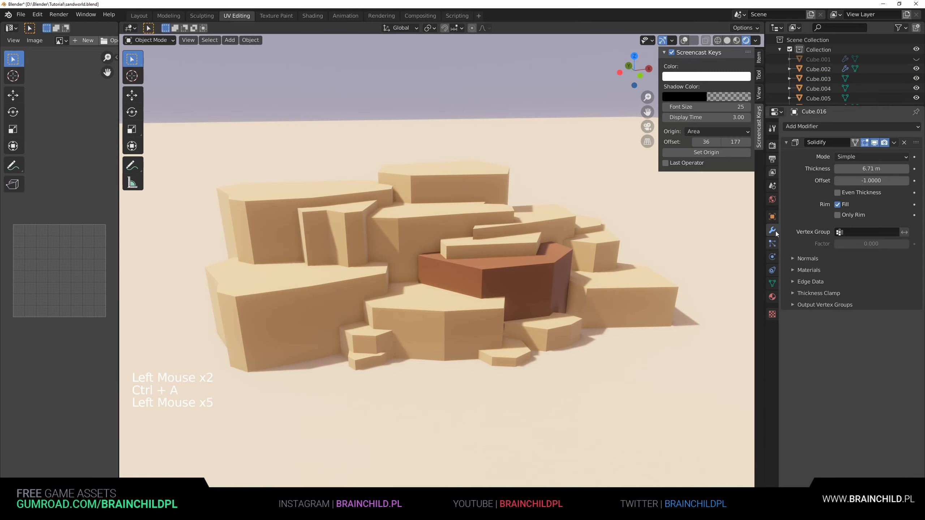
left_click(790, 222)
key("ctrl+a")
left_click(559, 333)
left_click(790, 206)
key("ctrl+a")
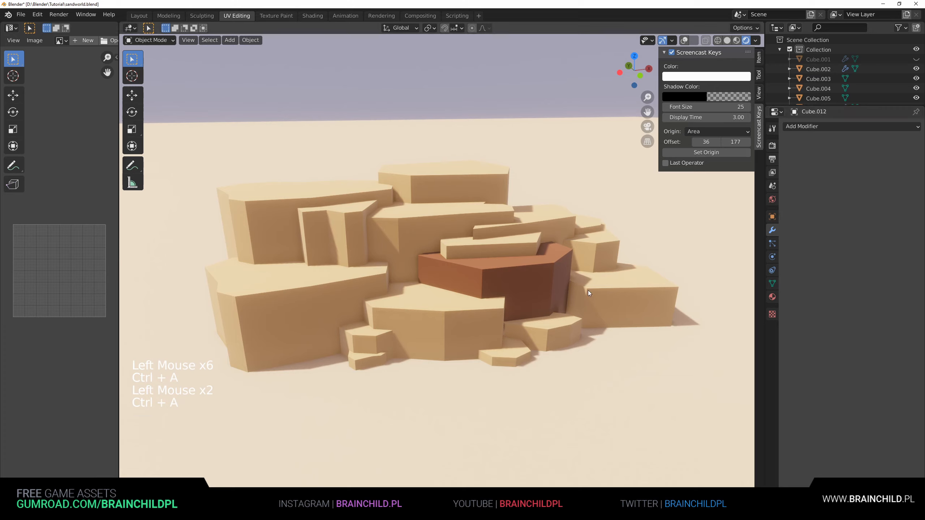
Step: Check the large and small right-hand blocks for a remaining Solidify modifier and apply it
left_click(607, 287)
left_click(781, 217)
key("ctrl+a")
left_click(594, 254)
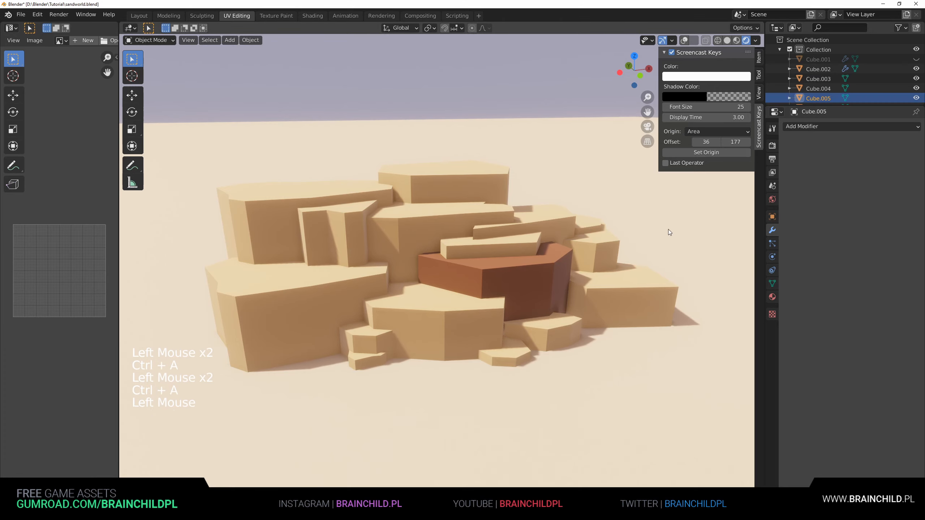
Step: Check the middle and right-hand rocks for a remaining Solidify modifier and apply the one on the small flat rear-right stone
left_click(532, 225)
left_click(530, 253)
left_click(448, 241)
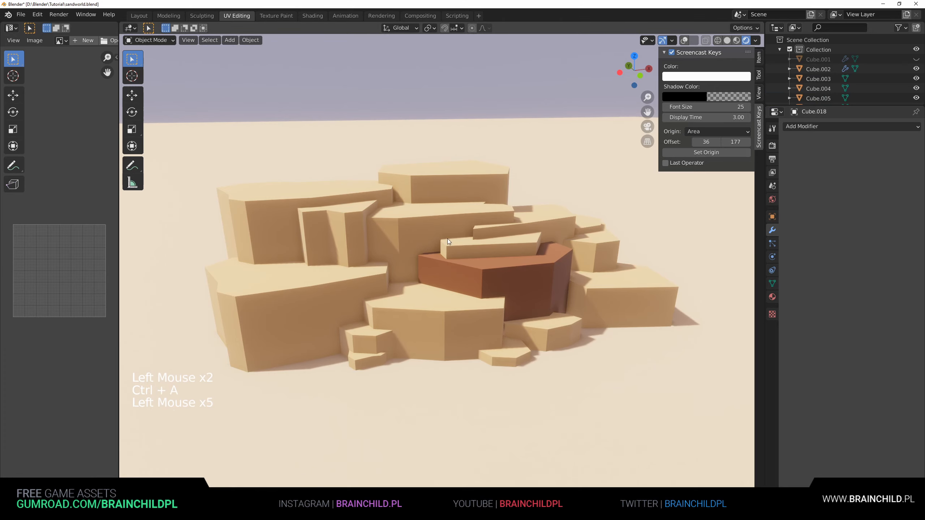
left_click(579, 238)
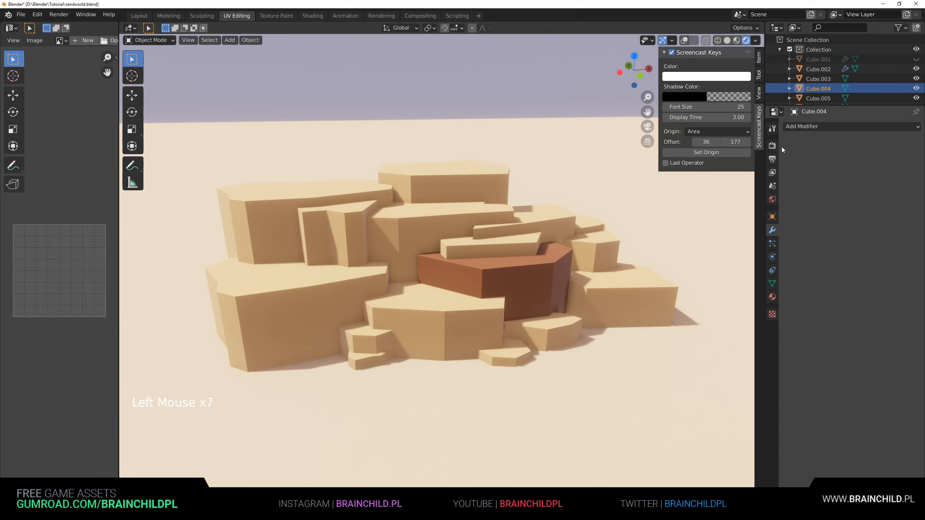
left_click(591, 225)
left_click(616, 276)
left_click(799, 164)
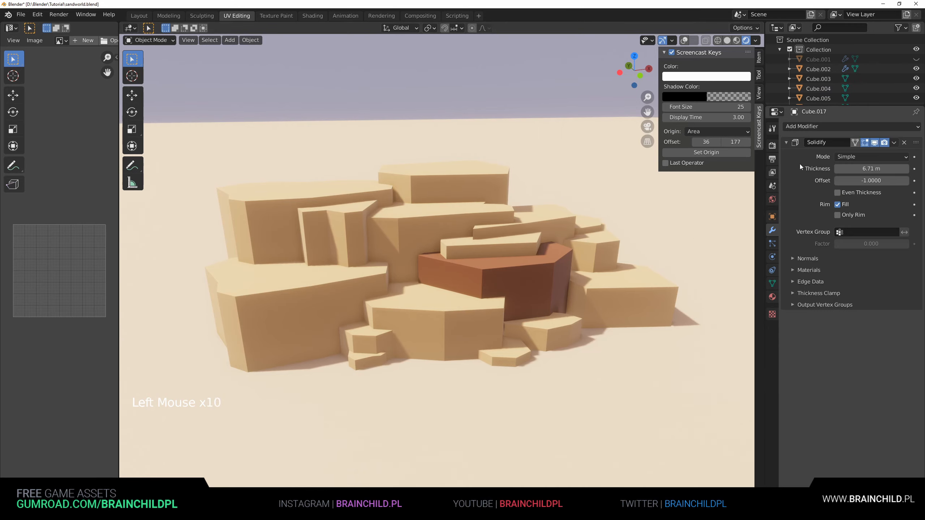
key("ctrl+a")
Step: Check the front stones, the left blocks and the upper rocks for any modifier that is still not applied
left_click(556, 324)
left_click(556, 325)
left_click(508, 351)
left_click(477, 334)
left_click(358, 336)
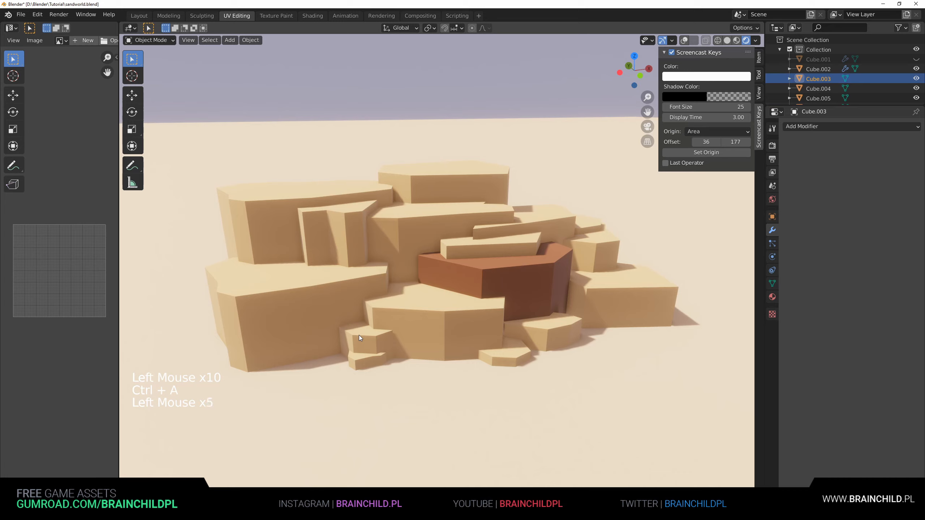
left_click(362, 359)
left_click(307, 301)
left_click(289, 226)
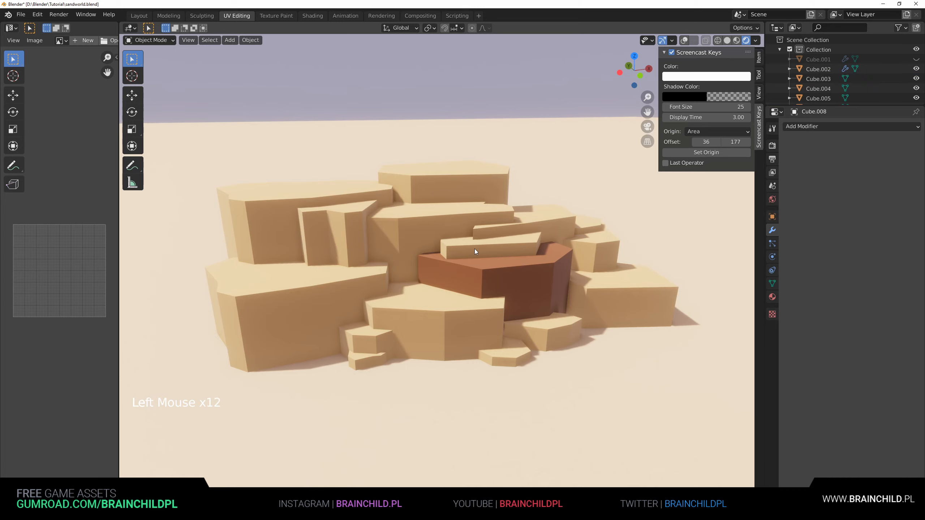
left_click(475, 200)
key("g")
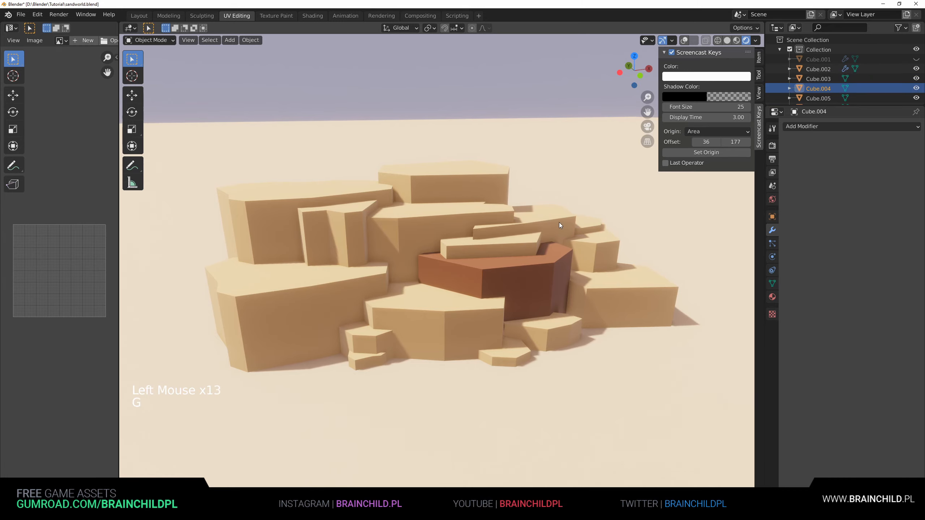
left_click(558, 225)
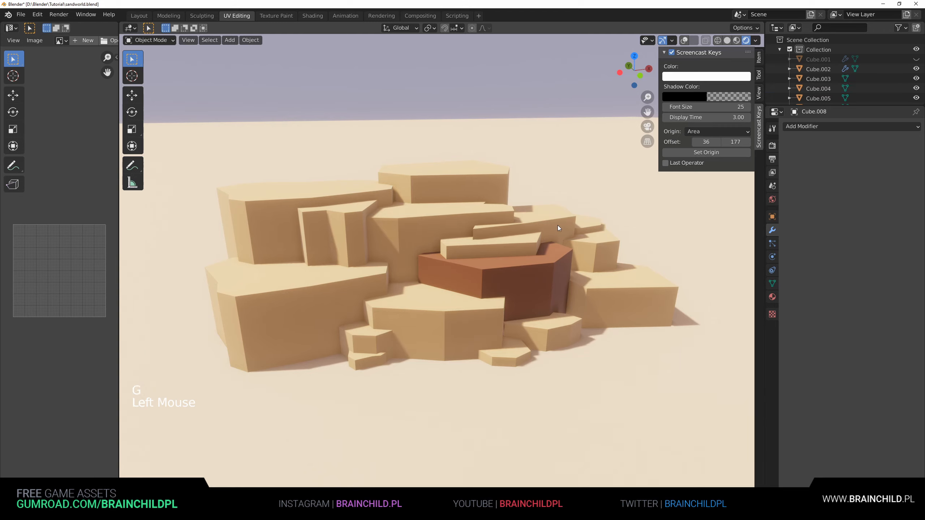
key("Tab")
key("2")
left_click(475, 237)
key("ctrl+b")
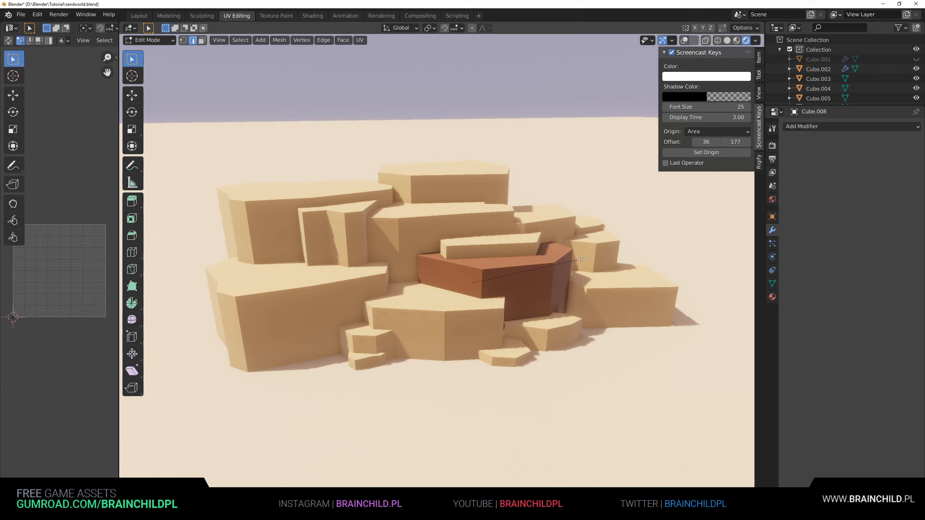
right_click(598, 265)
key("ctrl+b")
key("Tab")
Step: Save the scene under the next incremental file name, sandworld1.blend
scroll(533, 269, "down", 6)
scroll(511, 295, "up", 5)
middle_click_drag(532, 268, 436, 169, "shift")
scroll(485, 200, "up", 1)
scroll(460, 193, "down", 4)
scroll(437, 168, "up", 3)
key("ctrl+shift+s")
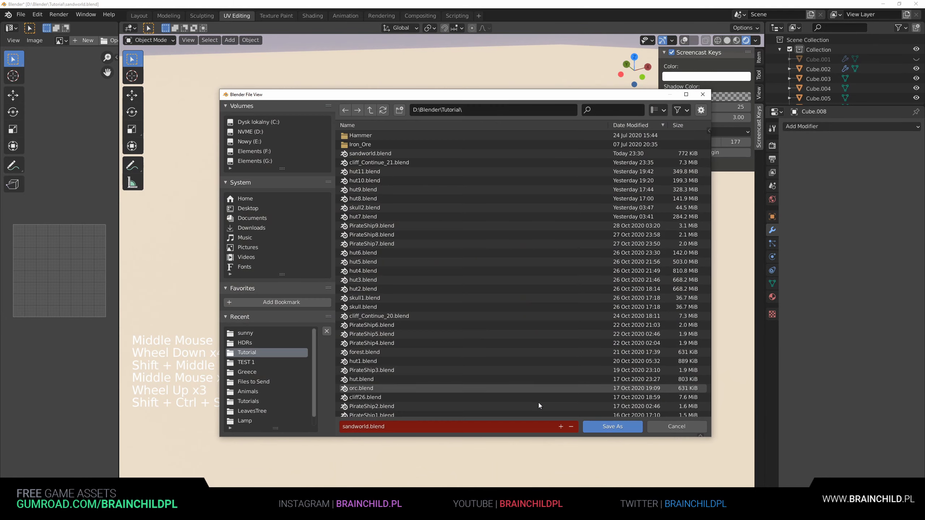
left_click(559, 427)
left_click(597, 427)
Step: Add a second material slot with Sand to the reddish-brown rock and assign it to the rock's top face
mouse_move(515, 310)
middle_mouse_down()
mouse_move(478, 289)
mouse_move(503, 286)
mouse_move(536, 305)
mouse_move(529, 313)
middle_mouse_up()
scroll(502, 286, "up", 2)
scroll(502, 285, "down", 2)
scroll(529, 313, "up", 2)
left_click(517, 249)
scroll(525, 264, "down", 2)
middle_click_drag(525, 264, 524, 281, "shift")
middle_click_drag(525, 280, 489, 268)
scroll(497, 276, "up", 1)
key("Tab")
key("3")
left_click(489, 267)
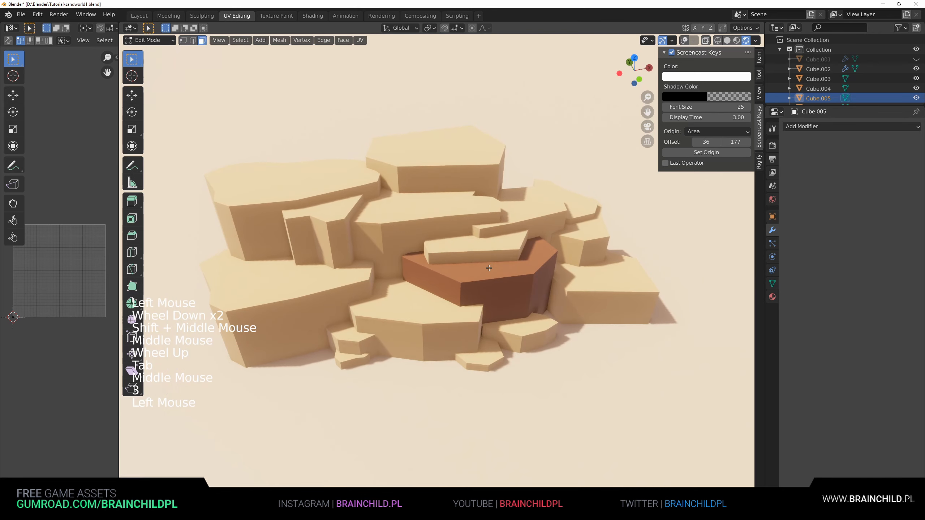
key("ctrl+space")
key("ctrl+space")
left_click(772, 297)
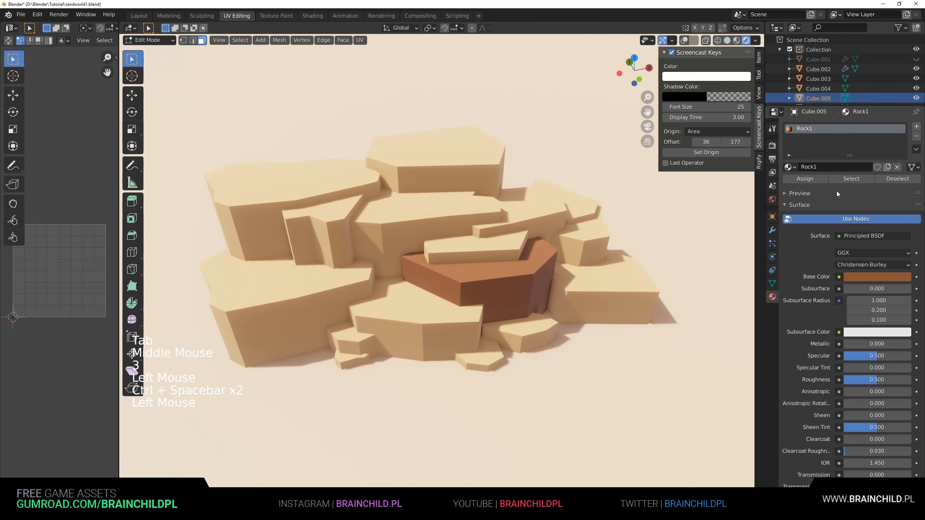
left_click(916, 126)
left_click(789, 186)
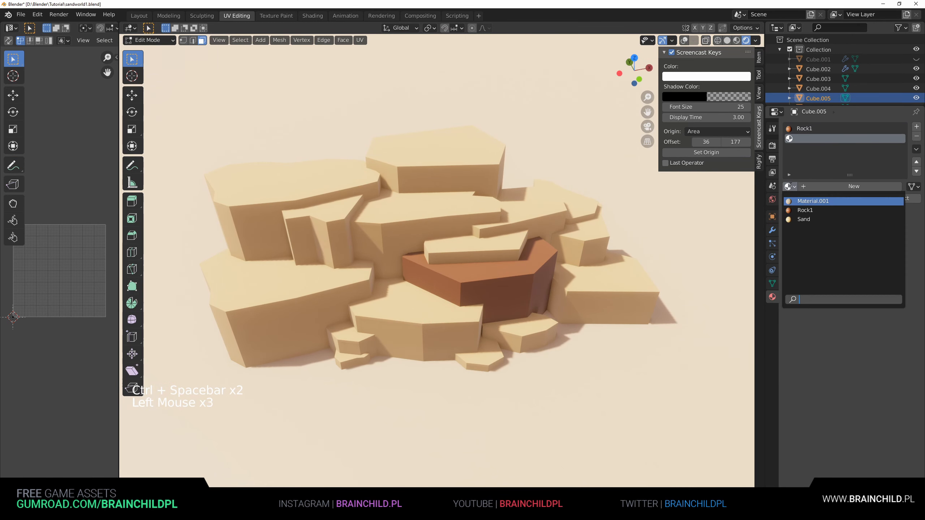
left_click(798, 204)
scroll(565, 230, "up", 2)
key("Tab")
Step: Lighten the Rock1 material's base color to an orange-brown closer to the sand and save the file
scroll(565, 230, "down", 4)
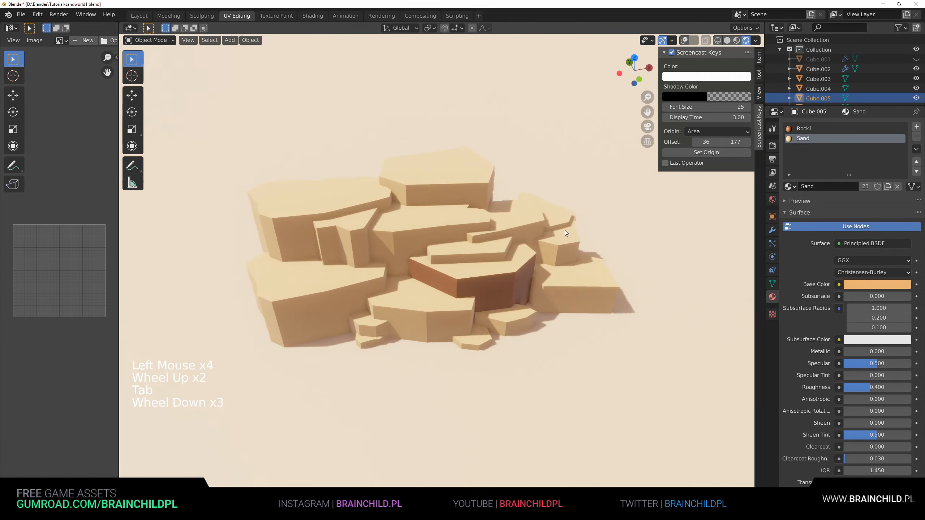
middle_click_drag(565, 230, 608, 206)
scroll(546, 234, "up", 3)
scroll(460, 214, "down", 1)
left_click(801, 130)
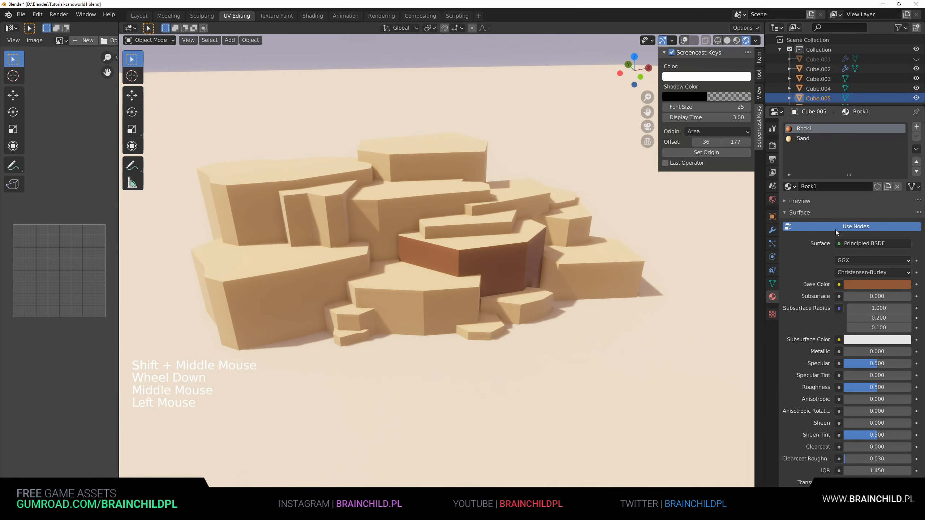
left_click(861, 286)
mouse_move(853, 201)
left_mouse_down()
mouse_move(860, 198)
mouse_move(849, 205)
left_mouse_up()
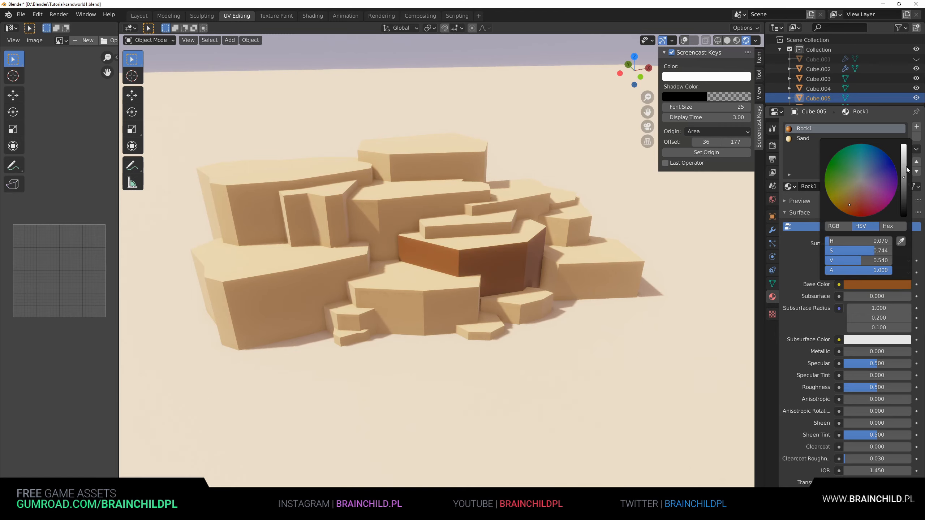
left_click_drag(906, 169, 905, 166)
left_click_drag(853, 201, 850, 200)
scroll(546, 249, "down", 2)
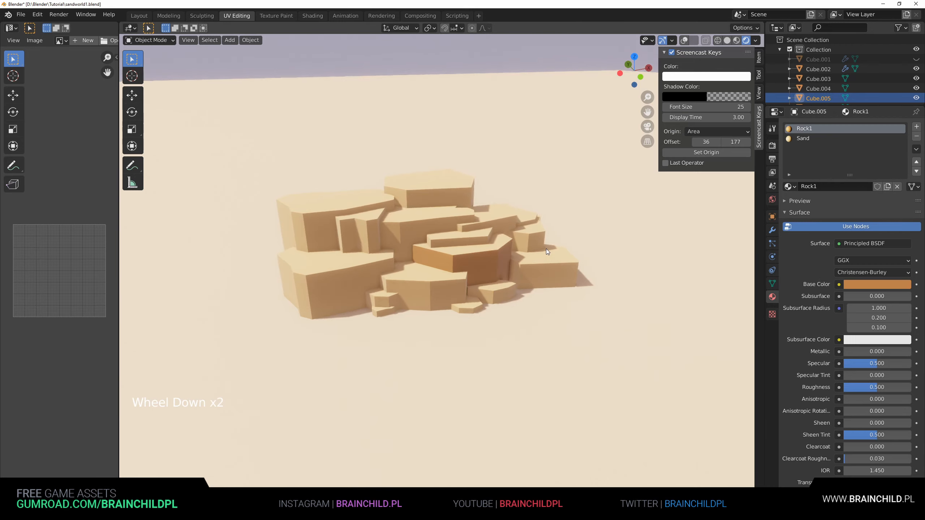
middle_click_drag(546, 249, 533, 251)
scroll(533, 252, "up", 3)
key("ctrl+s")
scroll(539, 256, "down", 2)
Step: Replace the Sand material of the large right-hand block with Rock1
left_click(575, 278)
scroll(579, 278, "up", 1)
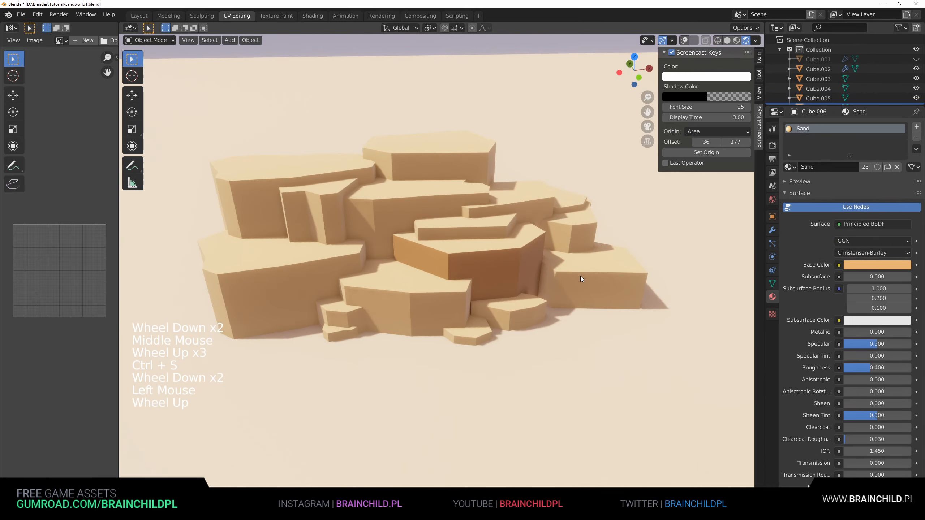
key("Tab")
left_click(600, 262)
key("Tab")
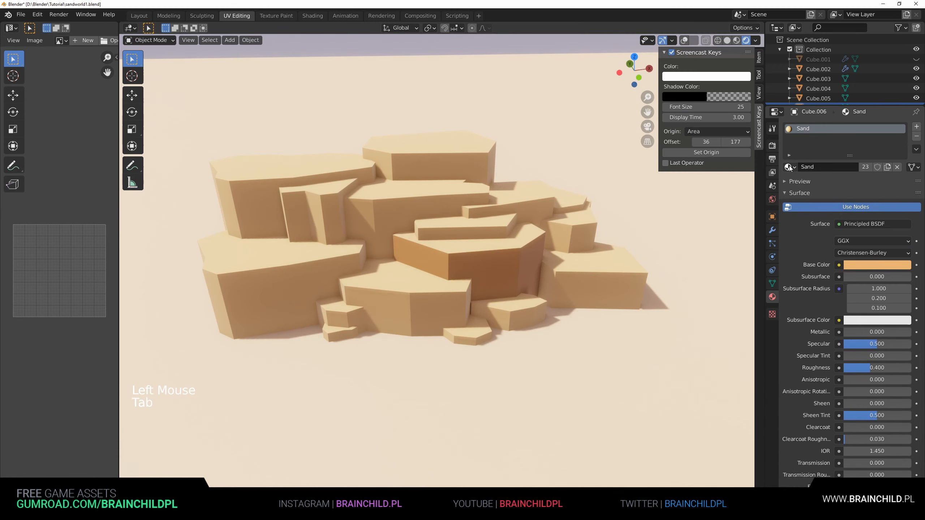
left_click(916, 136)
left_click(789, 166)
left_click(806, 194)
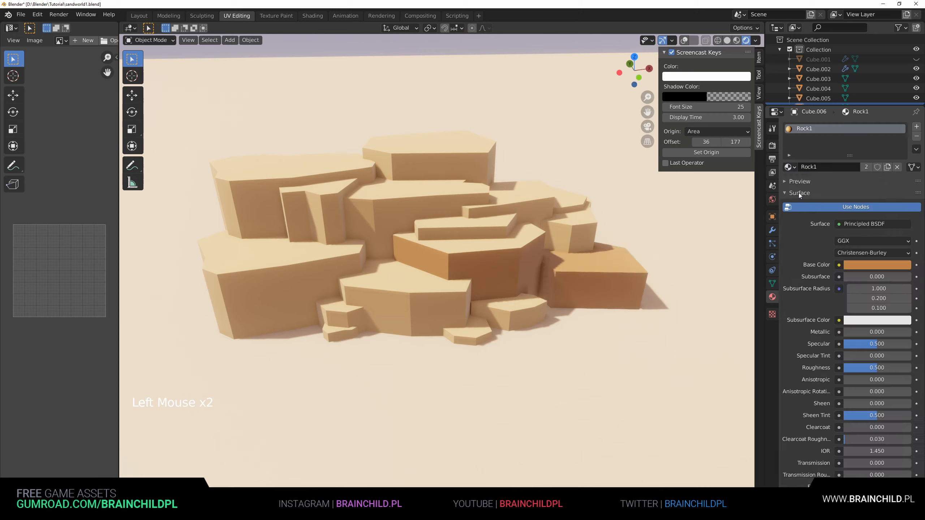
Step: Replace the Sand material of the smaller block behind the large right-hand one with Rock1
left_click(572, 243)
left_click(789, 166)
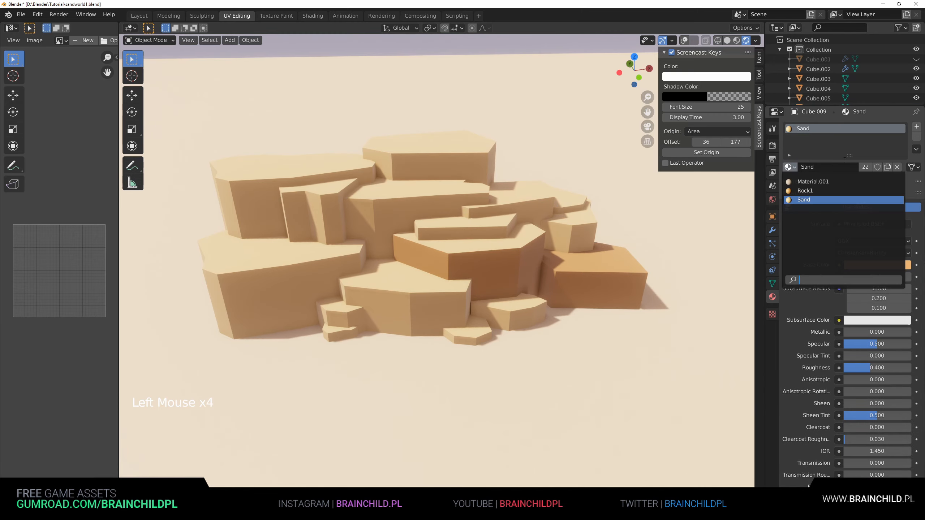
left_click(916, 136)
left_click(790, 167)
left_click(792, 184)
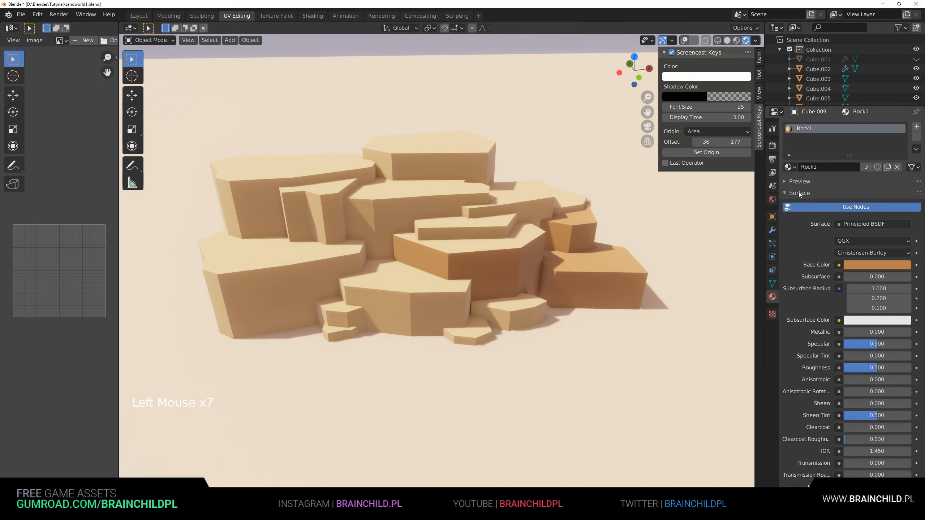
Step: Apply Rock1 to the upper-right slab, the thin slab above the two-material rock and the upper middle block
left_click_drag(789, 167, 482, 204)
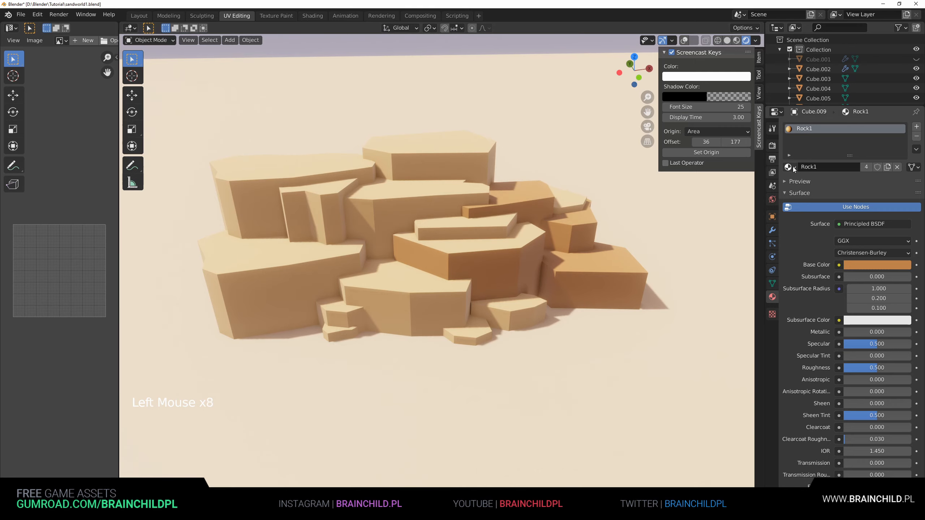
left_click_drag(790, 166, 505, 221)
left_click_drag(789, 167, 378, 219)
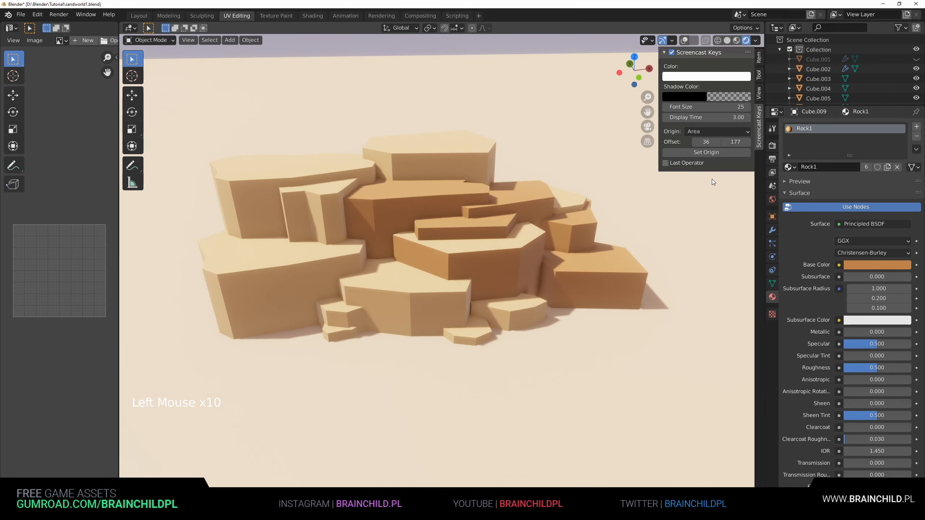
Step: Apply Rock1 to the upright stone, both large left blocks, the topmost block and the front middle block
left_click_drag(786, 166, 328, 184)
left_click_drag(789, 167, 279, 271)
left_click_drag(784, 169, 423, 303)
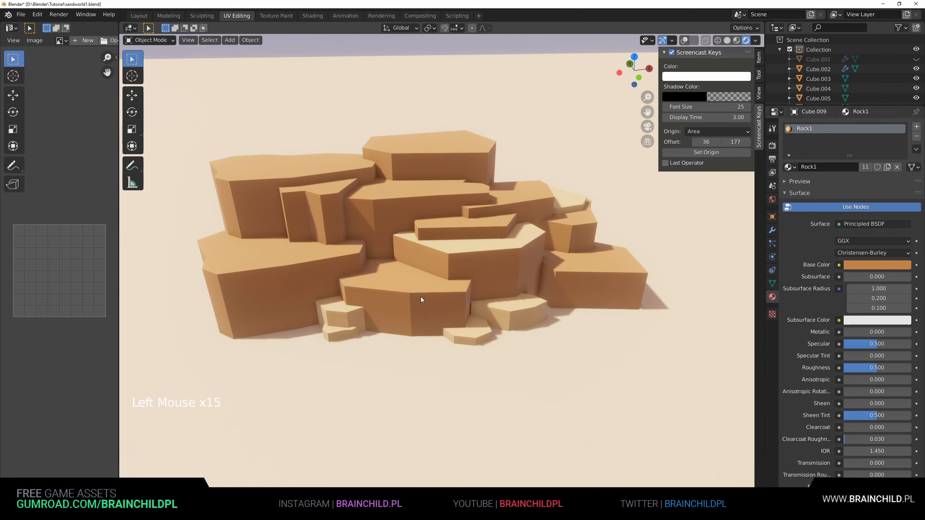
Step: Apply Rock1 to the four small stones along the front and to the small flat rear-right stone
left_click_drag(789, 167, 339, 327)
left_click_drag(789, 166, 363, 332)
left_click_drag(789, 167, 484, 326)
left_click_drag(788, 168, 492, 313)
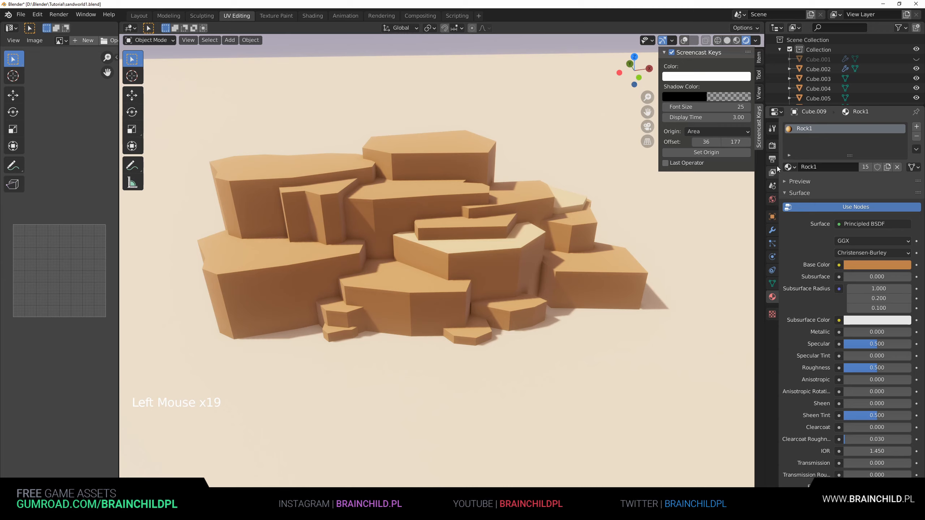
left_click_drag(789, 167, 567, 203)
Step: Add a second material slot with Sand to the small flat rear-right stone and undo the last face assignment
key("Tab")
key("3")
left_click(582, 214)
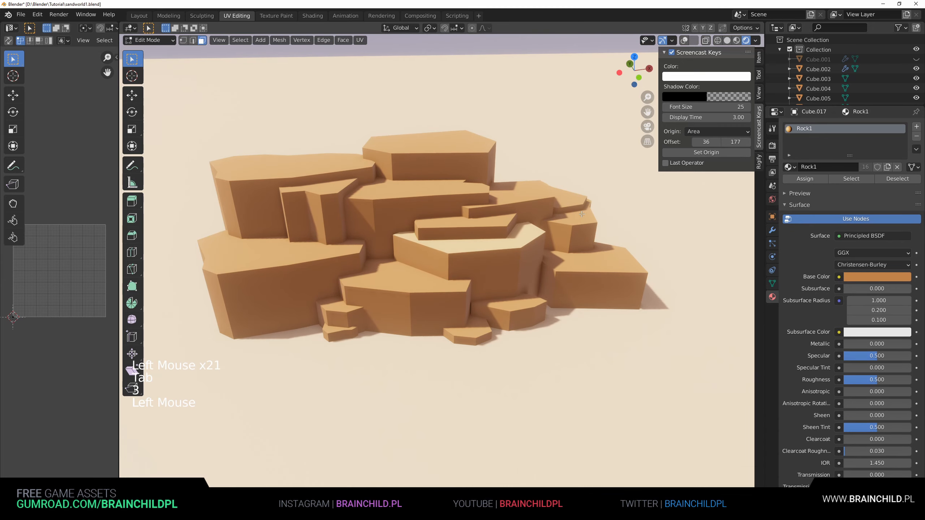
left_click(916, 127)
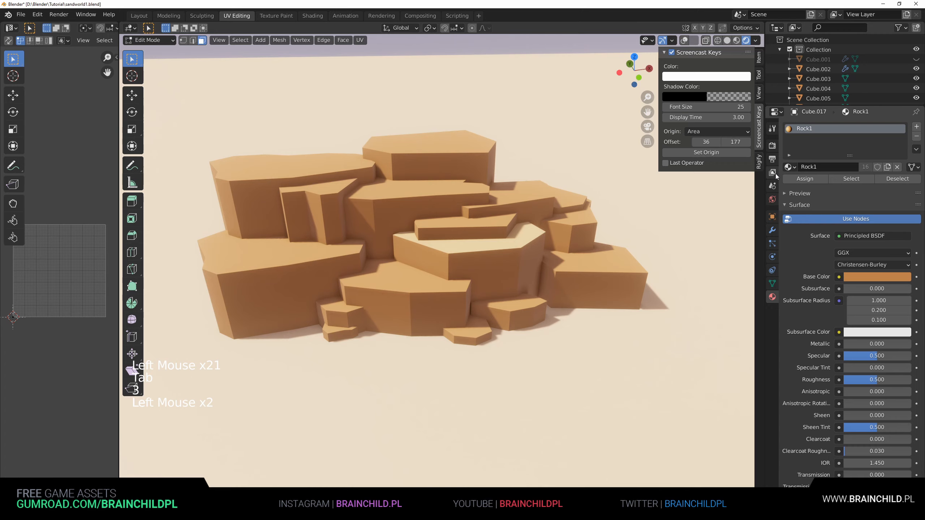
left_click(916, 127)
left_click(789, 186)
left_click(800, 216)
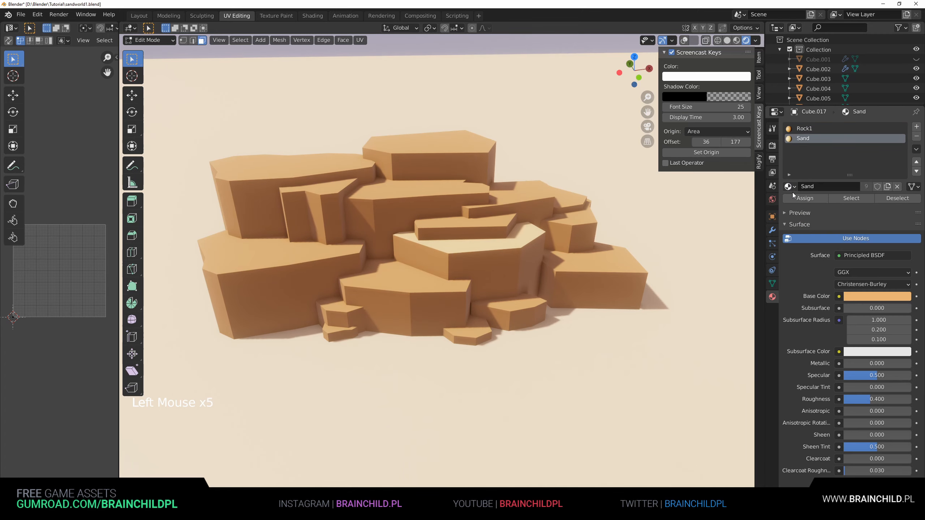
key("ctrl+z")
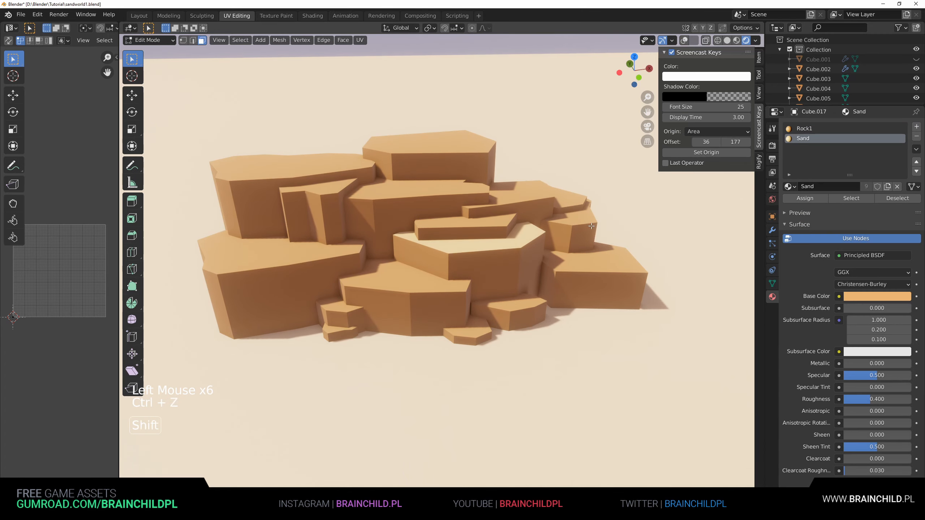
Step: Show the viewport overlays and assign Sand to the top face of the small flat rear-right stone
scroll(527, 211, "up", 2)
middle_click_drag(575, 226, 528, 211, "shift")
left_click(481, 193)
scroll(493, 193, "down", 1)
left_click(502, 212)
left_click(806, 140)
left_click(788, 199)
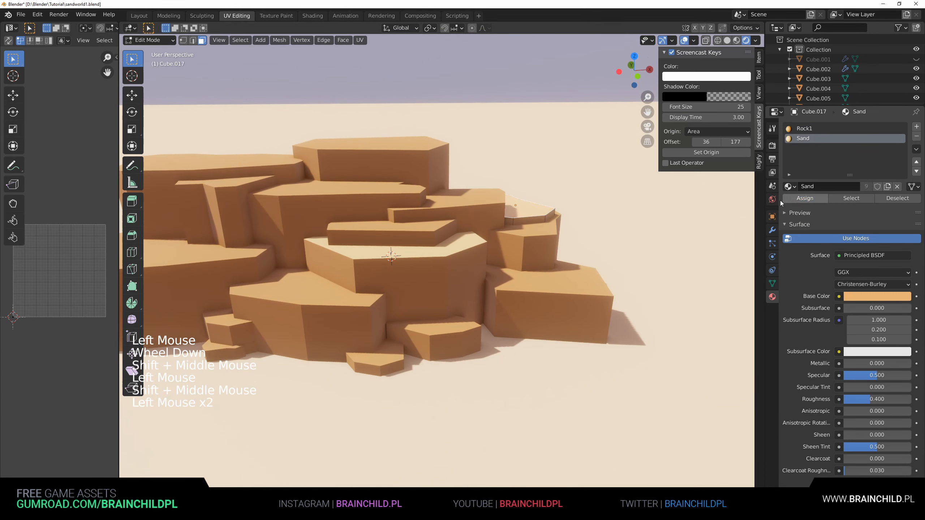
key("Tab")
Step: Add a Sand material slot to the upper-right slab and assign it to the slab's top face
left_click(463, 209)
key("Tab")
left_click(462, 207)
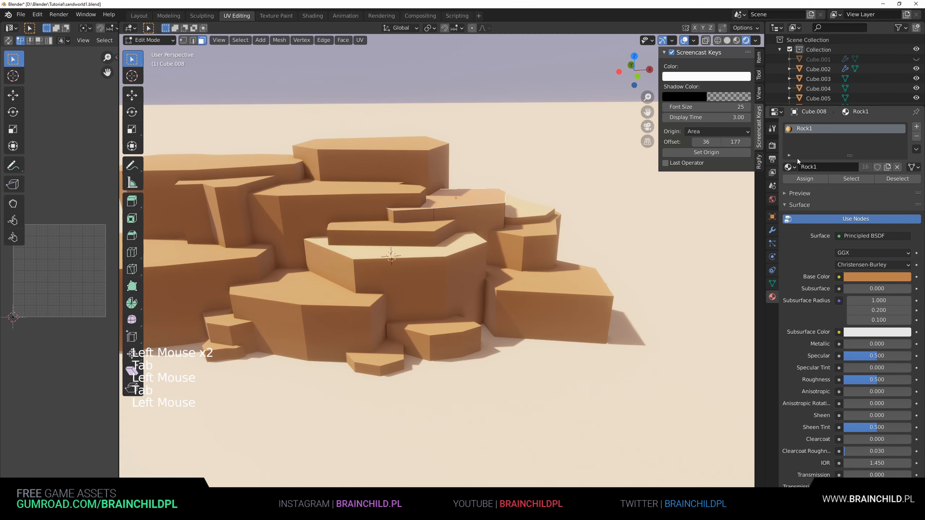
left_click(916, 127)
left_click(841, 138)
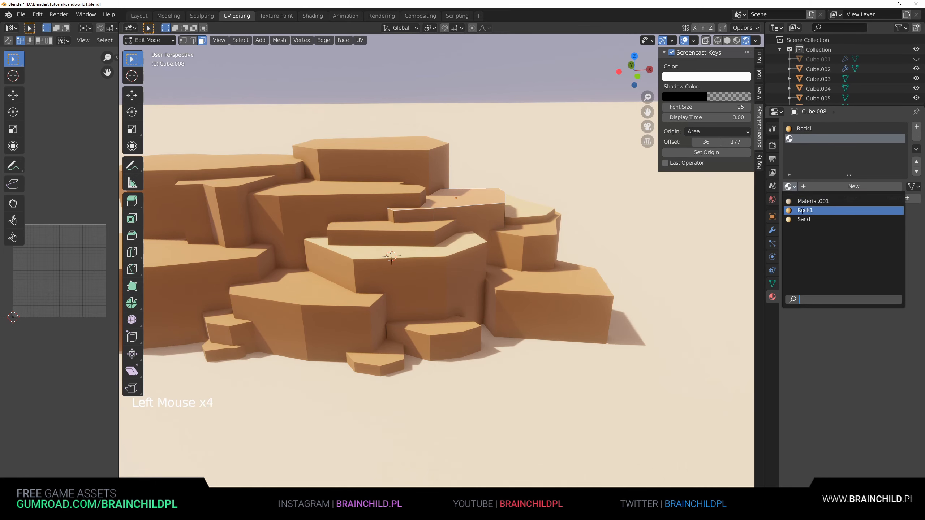
left_click(802, 219)
left_click(803, 198)
key("Tab")
Step: Add a Sand material slot to the smaller right-hand block and assign it to the block's top face
left_click(540, 240)
key("Tab")
left_click(537, 230)
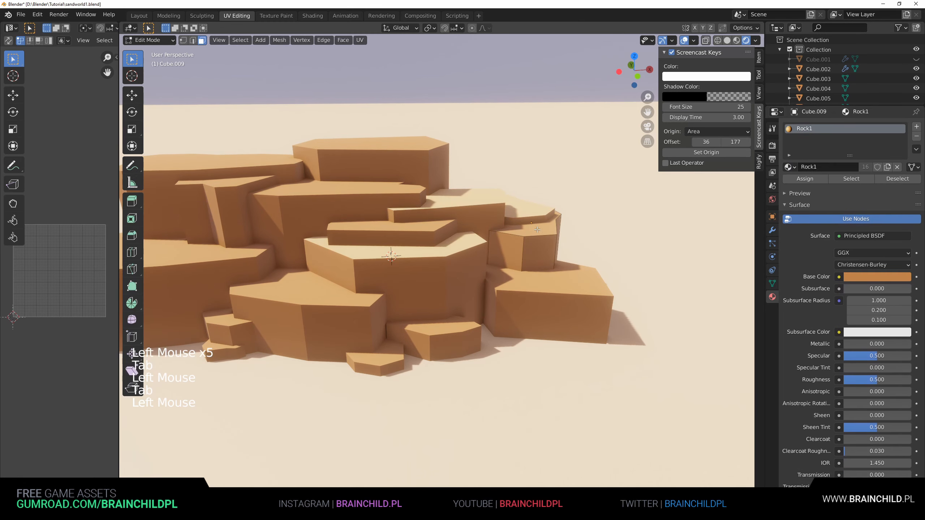
left_click(916, 127)
left_click(789, 186)
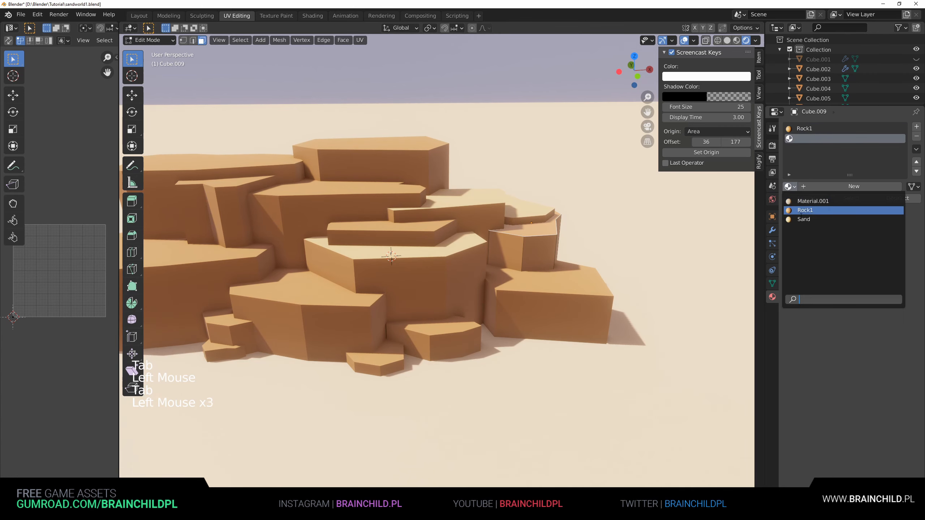
left_click(801, 210)
key("Tab")
Step: Add a Sand material slot to the large low block at the formation's right end and assign it to the top face
left_click(548, 277)
key("Tab")
left_click(548, 277)
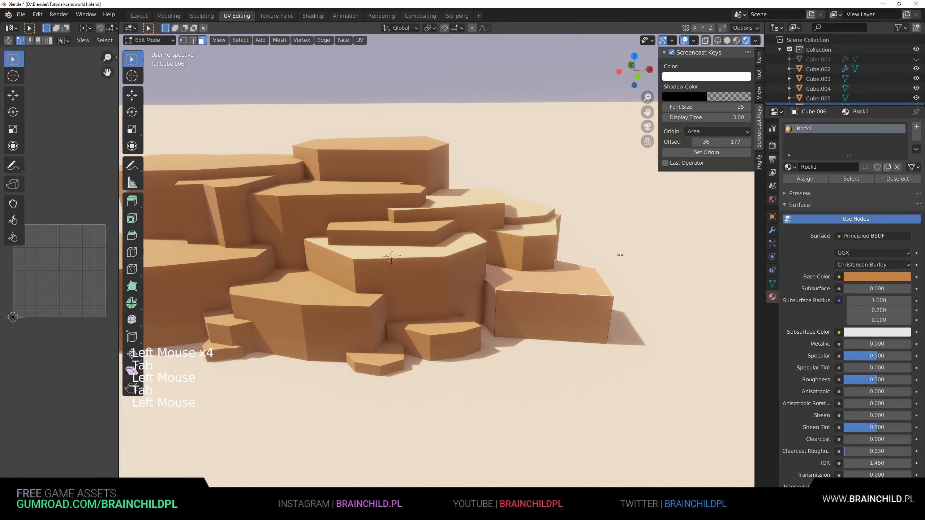
left_click(916, 127)
left_click(789, 186)
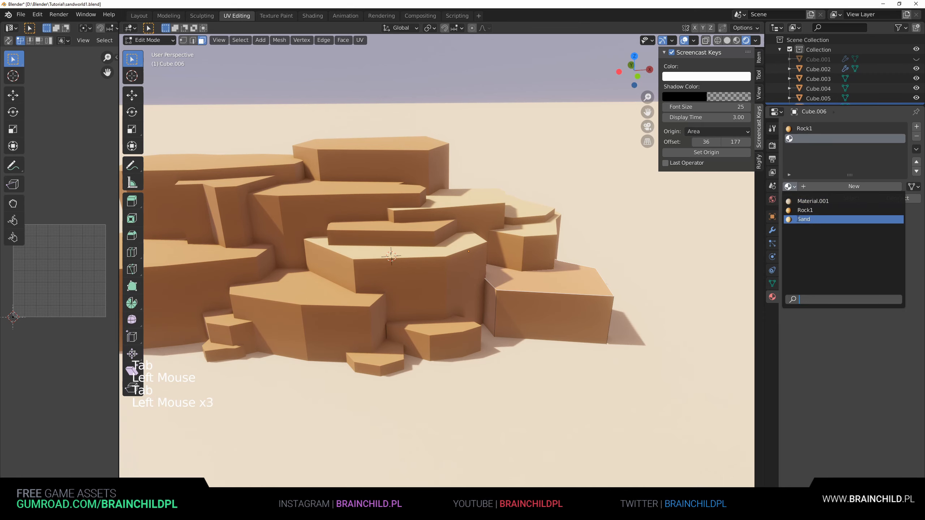
left_click(801, 219)
left_click(805, 198)
key("Tab")
Step: Add a Sand material slot to the low front-right stone and assign it to the stone's top face
middle_click_drag(451, 270, 540, 308, "shift")
left_click(542, 322)
key("Tab")
left_click(542, 320)
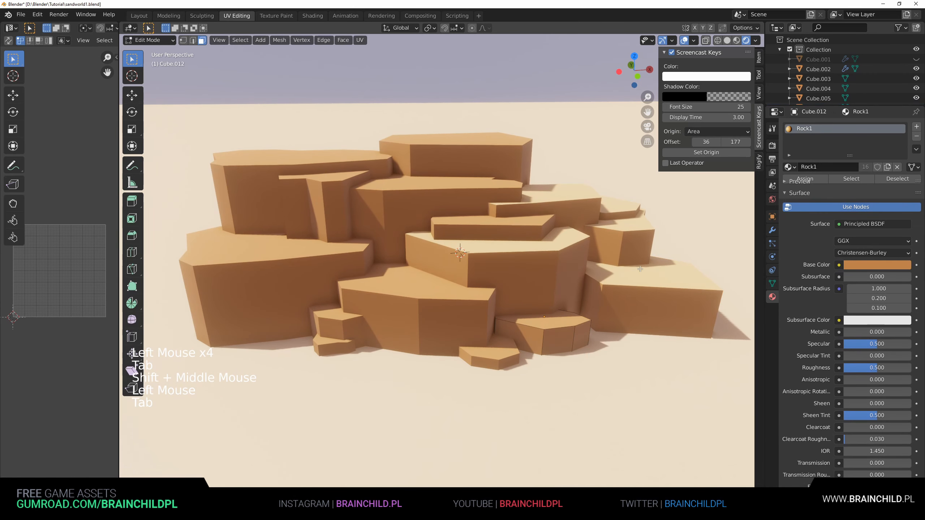
left_click(916, 126)
left_click(788, 186)
left_click(800, 220)
key("Tab")
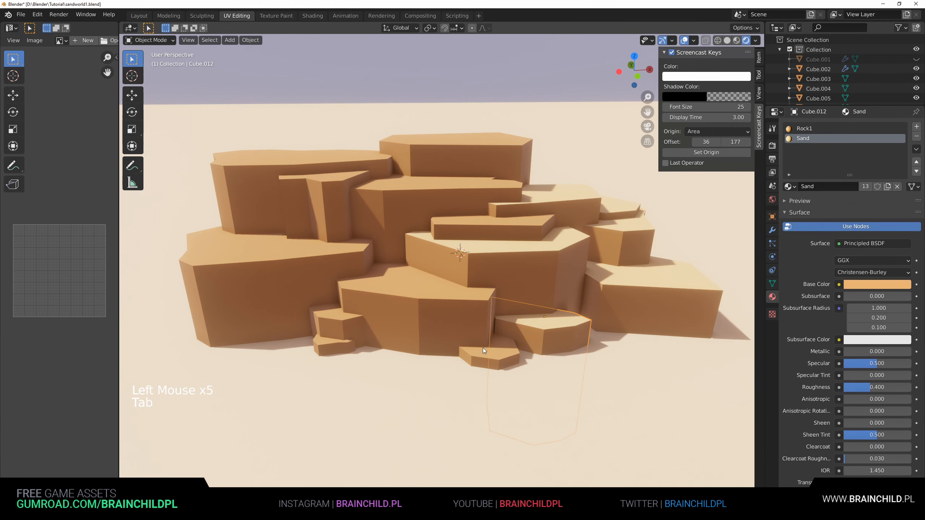
Step: Add a Sand material slot to the smallest flat stone at the front and assign it to its top face
left_click(483, 347)
key("Tab")
left_click(488, 349)
left_click(915, 128)
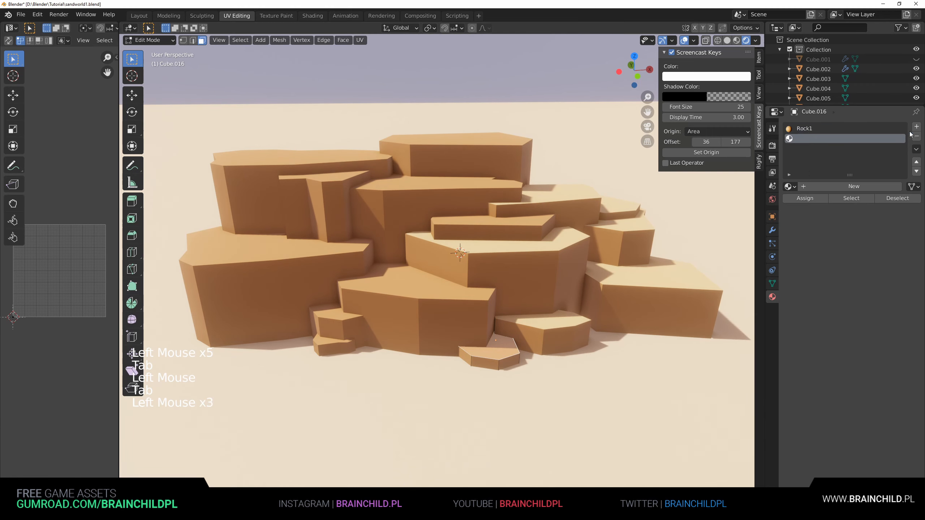
left_click(789, 186)
left_click(801, 220)
left_click(804, 198)
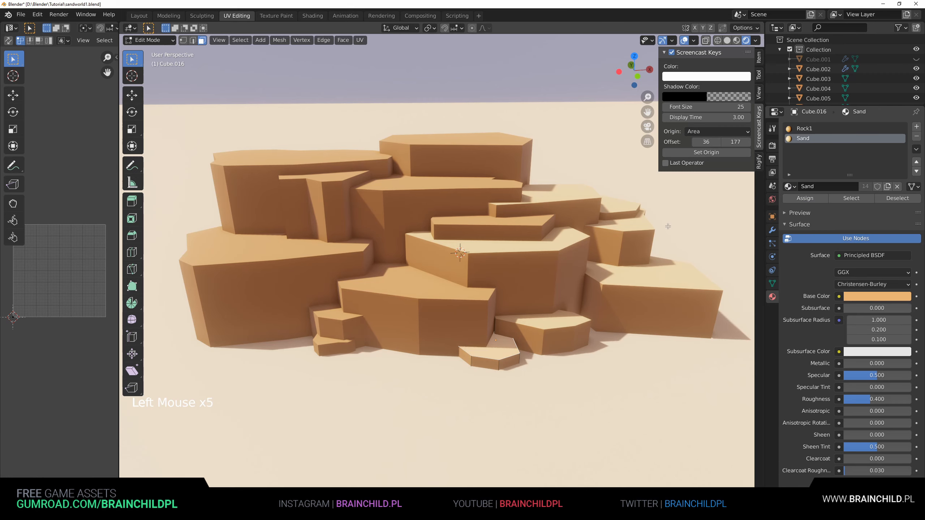
Step: Add a Sand material slot to the large front-centre block and assign it to the block's top face
middle_click_drag(517, 273, 560, 266, "shift")
key("Tab")
left_click(528, 274)
key("Tab")
left_click(517, 273)
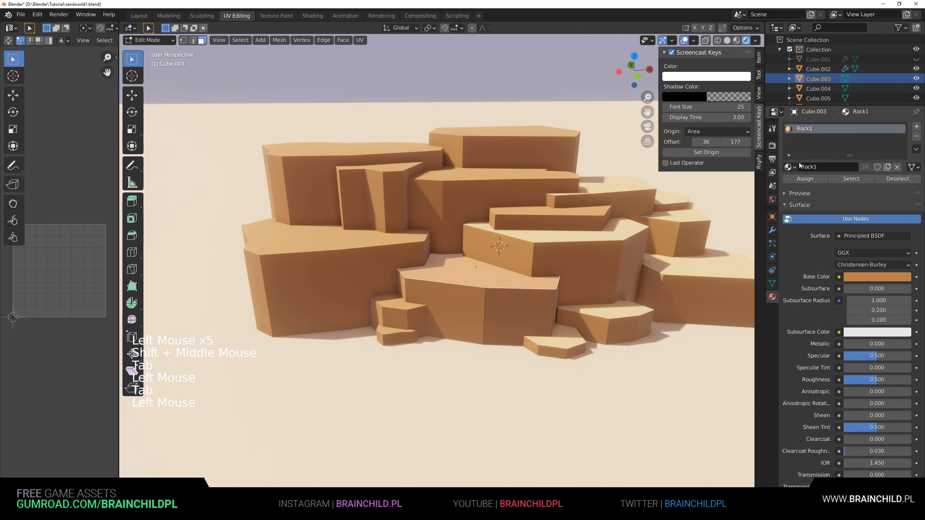
left_click(916, 127)
left_click(789, 186)
left_click(801, 218)
left_click(805, 198)
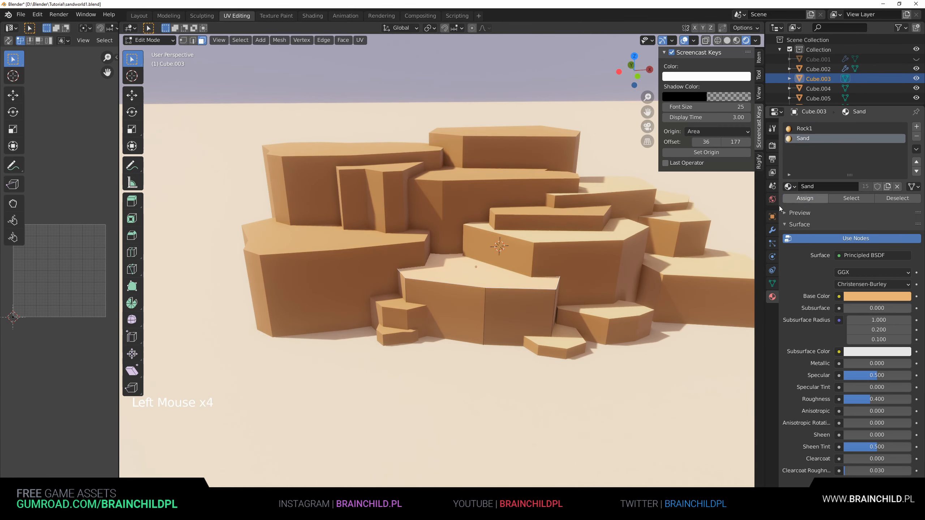
key("Tab")
Step: Add a Sand material slot to the upper of the two small stacked front stones and assign it to the top face
left_click(383, 321)
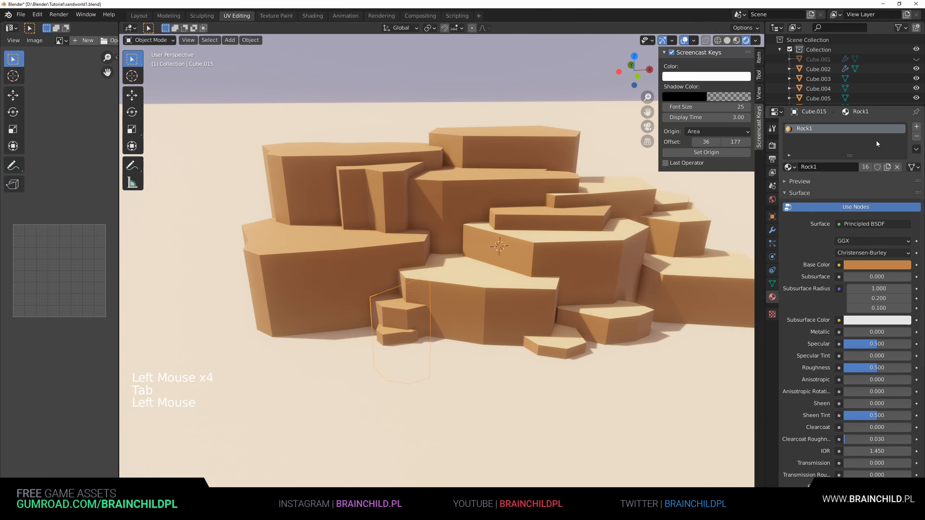
left_click(916, 127)
left_click(789, 186)
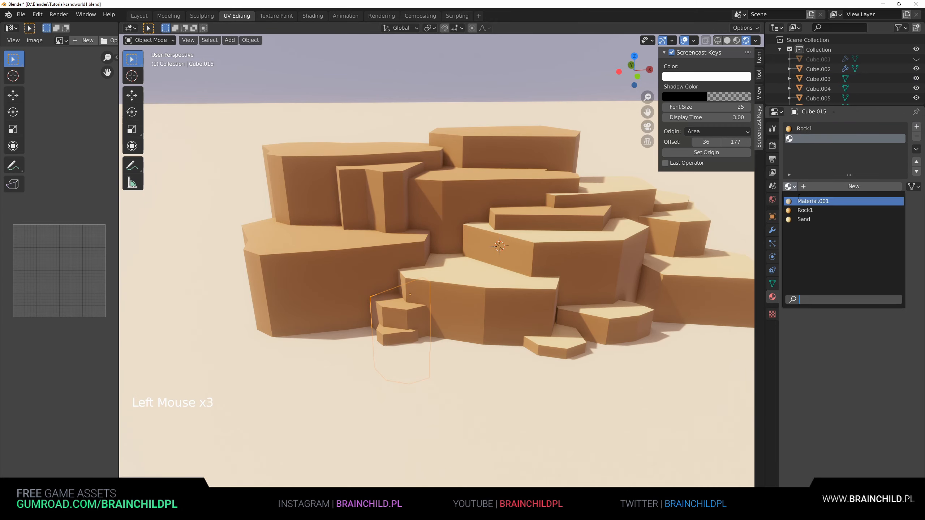
left_click(798, 219)
middle_click_drag(448, 275, 465, 272, "shift")
key("Tab")
left_click(448, 297)
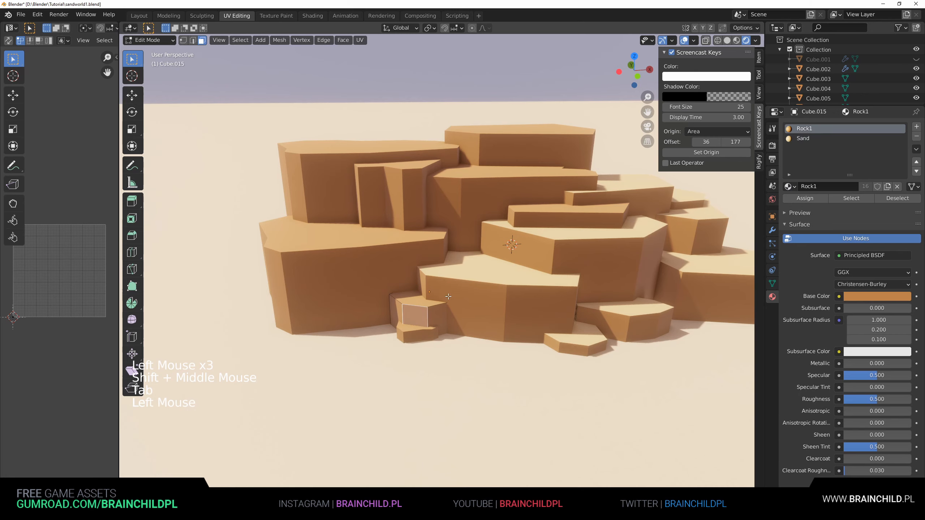
left_click(802, 139)
left_click(804, 199)
key("Tab")
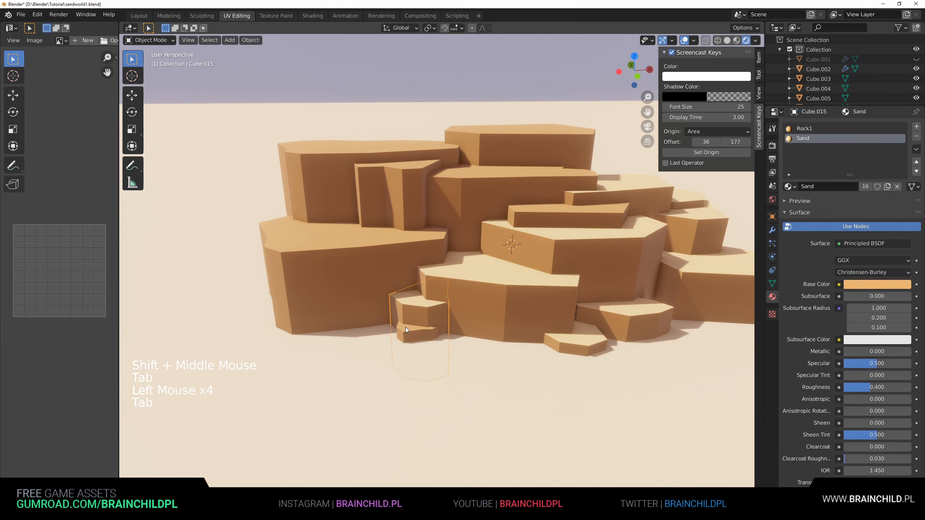
Step: Add a Sand material slot to the lower of the two small stacked stones and assign it to the top face
left_click(406, 328)
key("Tab")
left_click(408, 329)
left_click(916, 126)
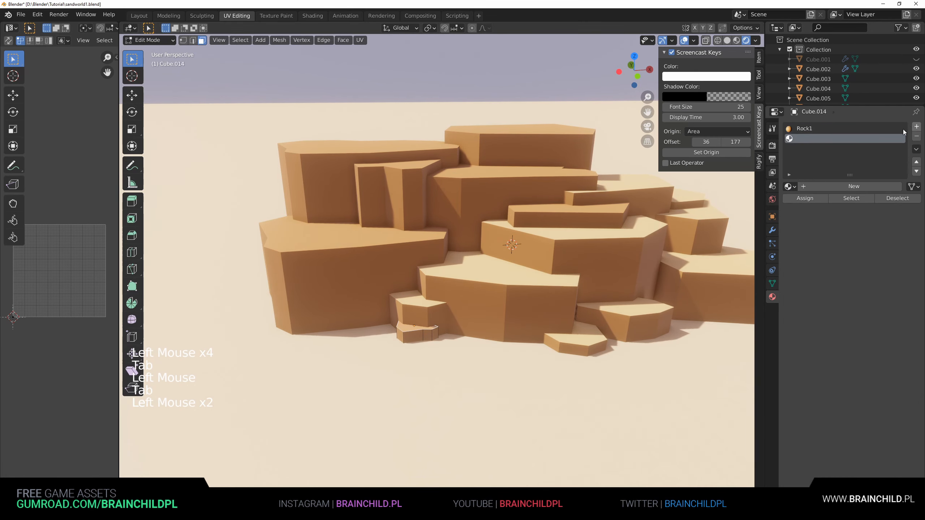
left_click(789, 186)
left_click(798, 218)
key("Tab")
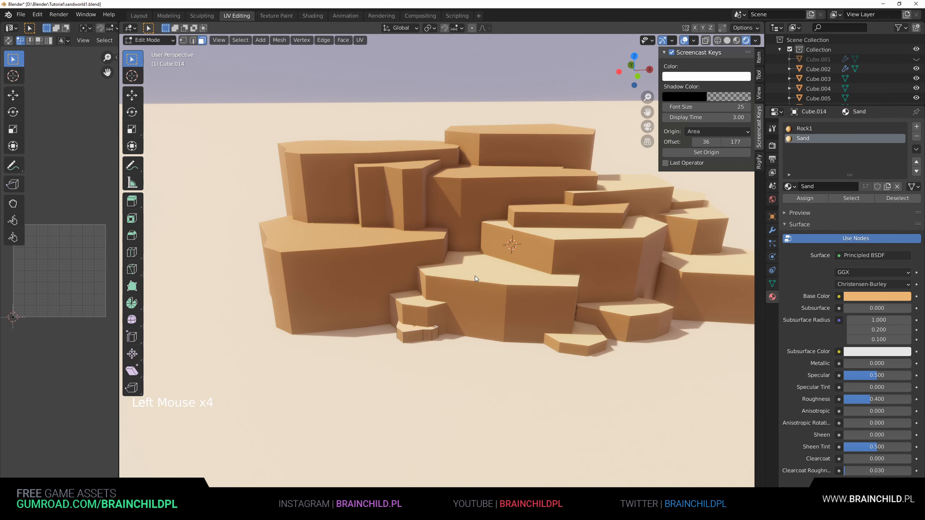
Step: Add a Sand material slot to the large lower-left block and assign it to the block's top face
middle_click_drag(408, 277, 443, 293, "shift")
left_click(443, 294)
key("Tab")
left_click(406, 266)
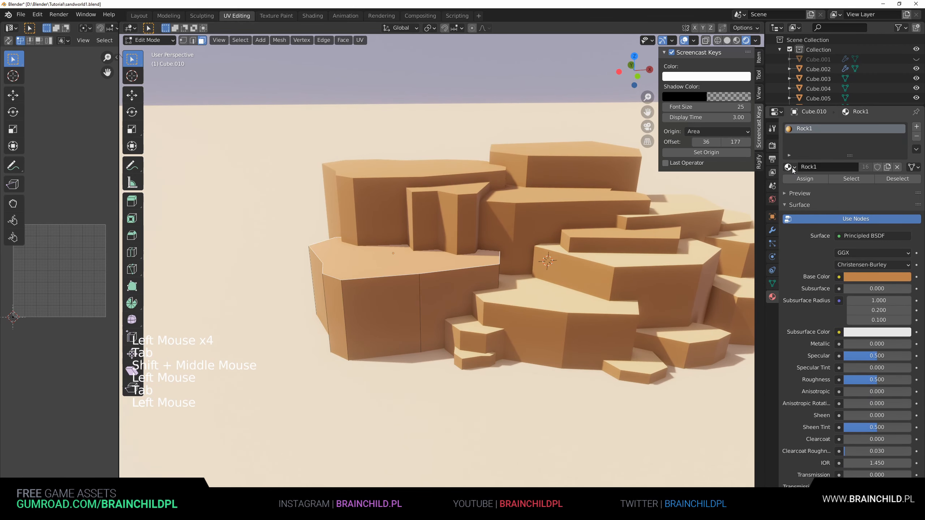
left_click(916, 126)
left_click(789, 186)
left_click(798, 217)
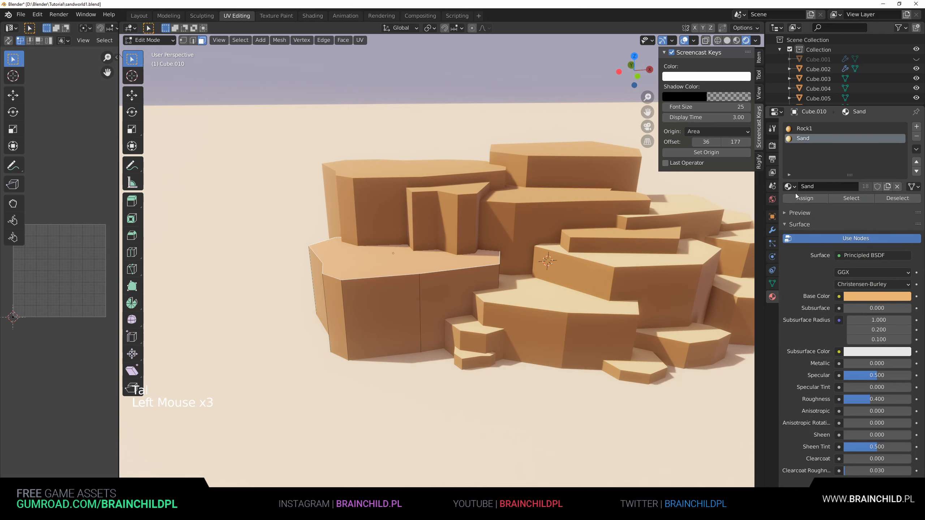
left_click(805, 198)
key("Tab")
Step: Add a Sand material slot to the narrow pillar-like rock and assign it to the rock's top face
left_click(425, 190)
middle_click_drag(425, 191, 415, 208, "shift")
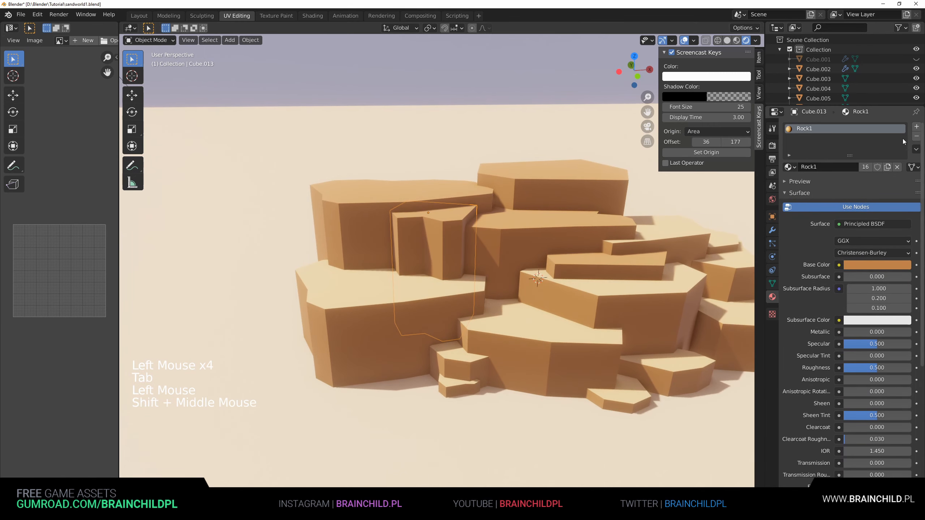
left_click(916, 127)
left_click(795, 186)
left_click(803, 219)
key("Tab")
left_click(805, 128)
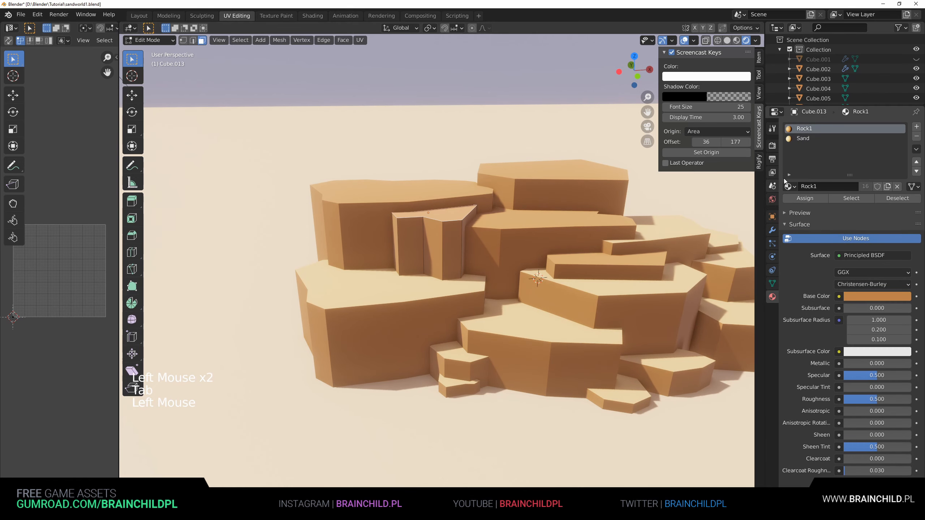
left_click(804, 139)
key("Tab")
Step: Add a Sand material slot to the wide block in the middle of the formation and assign it to the top face
left_click(582, 221)
key("Tab")
left_click(583, 220)
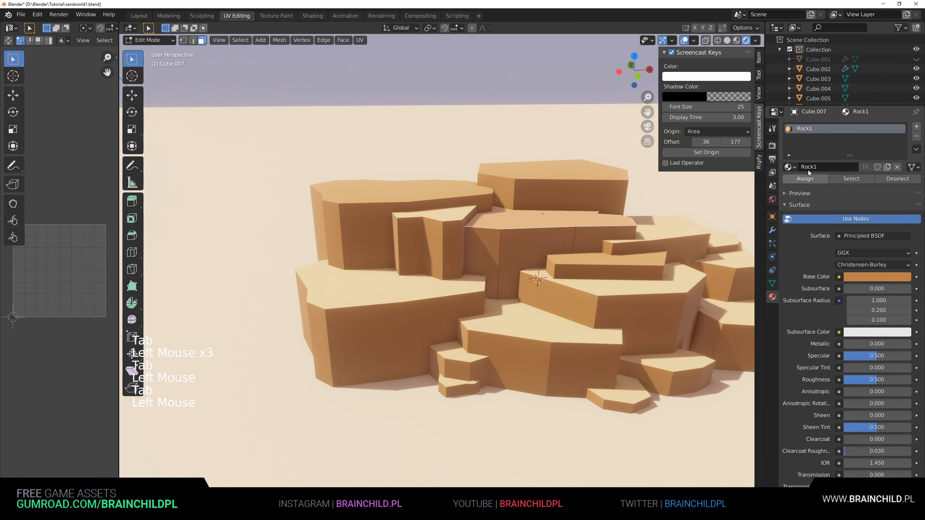
left_click(916, 127)
left_click(790, 186)
left_click(804, 219)
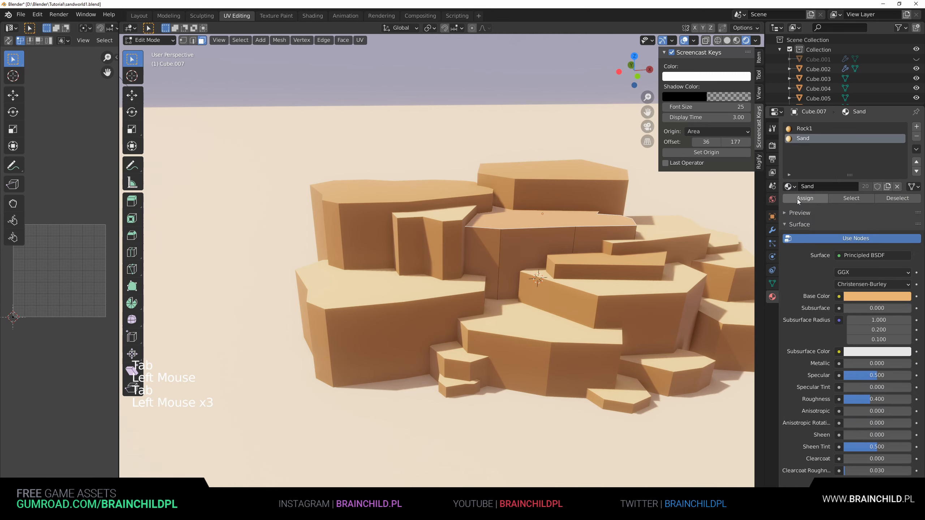
key("Tab")
Step: Add a Sand material slot to the highest rear block and assign it to the block's top face
left_click(568, 190)
key("Tab")
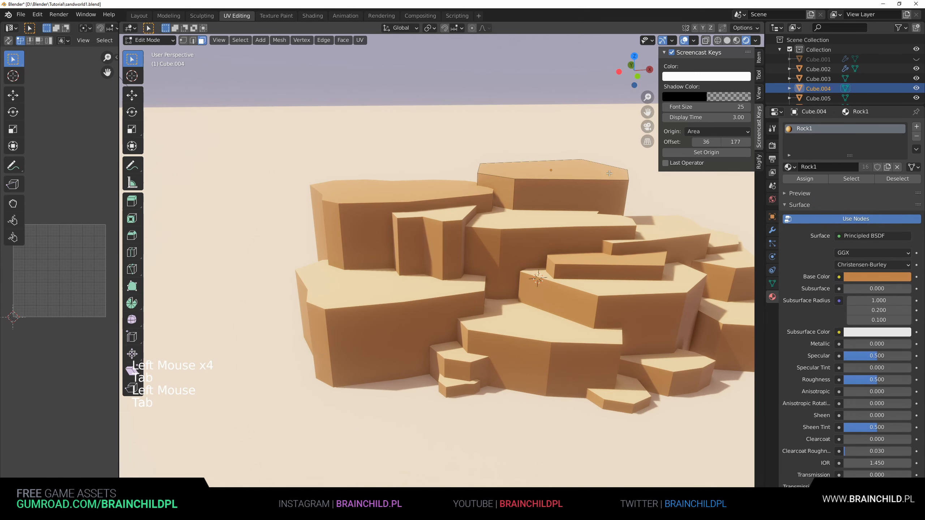
left_click(554, 172)
left_click(916, 127)
left_click(790, 186)
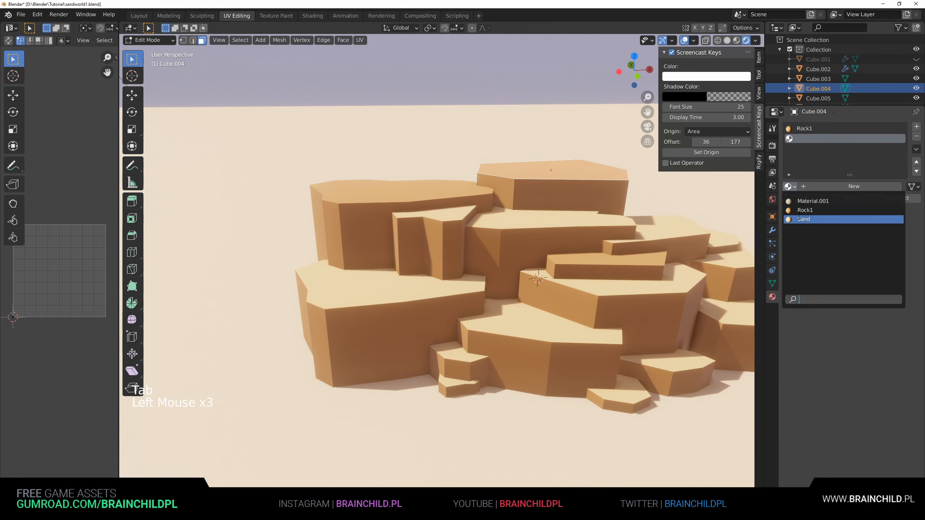
left_click(803, 219)
middle_click_drag(639, 232, 583, 235, "shift")
key("Tab")
Step: Add a Sand material slot to the thin central slab and assign it to the slab's top face
left_click(539, 263)
key("Tab")
left_click(539, 260)
left_click(916, 127)
left_click(790, 186)
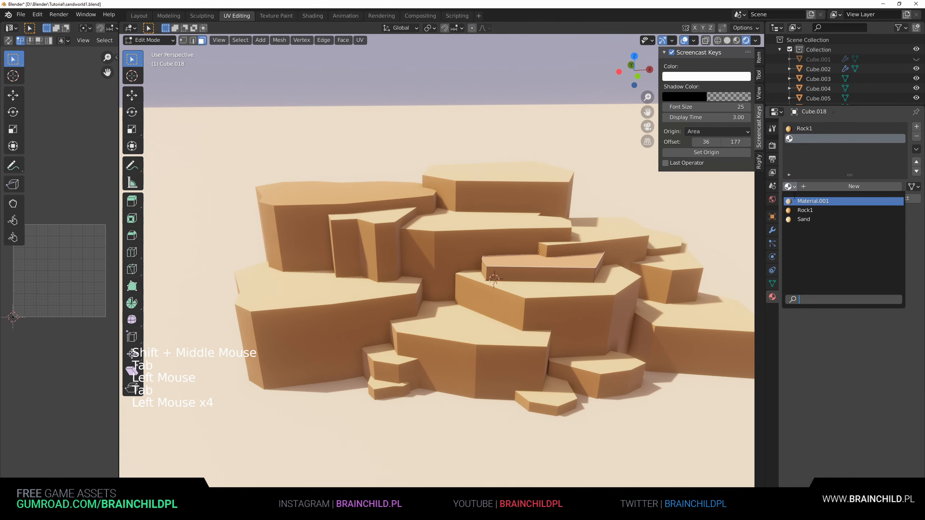
left_click(803, 219)
left_click(798, 201)
key("Tab")
Step: Add a Sand material slot to the upper-left block and assign it to the block's top face
scroll(619, 275, "down", 2)
middle_click_drag(619, 275, 490, 247, "shift")
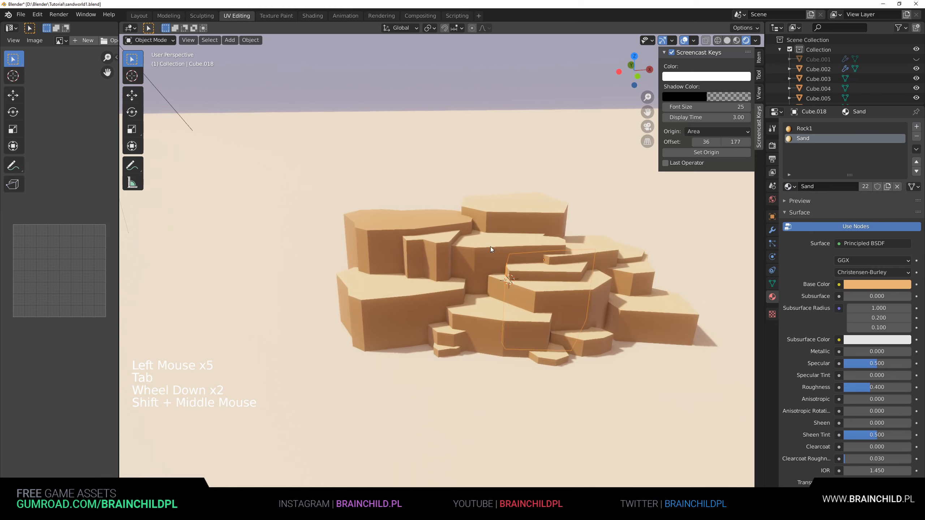
left_click(490, 247)
scroll(440, 231, "up", 2)
key("Tab")
left_click(394, 204)
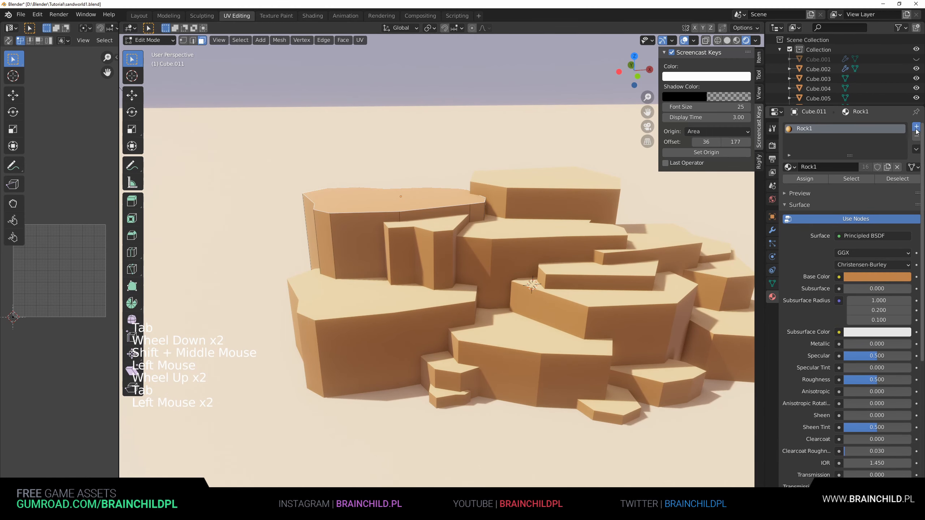
left_click(916, 126)
left_click(789, 186)
left_click(804, 220)
key("Tab")
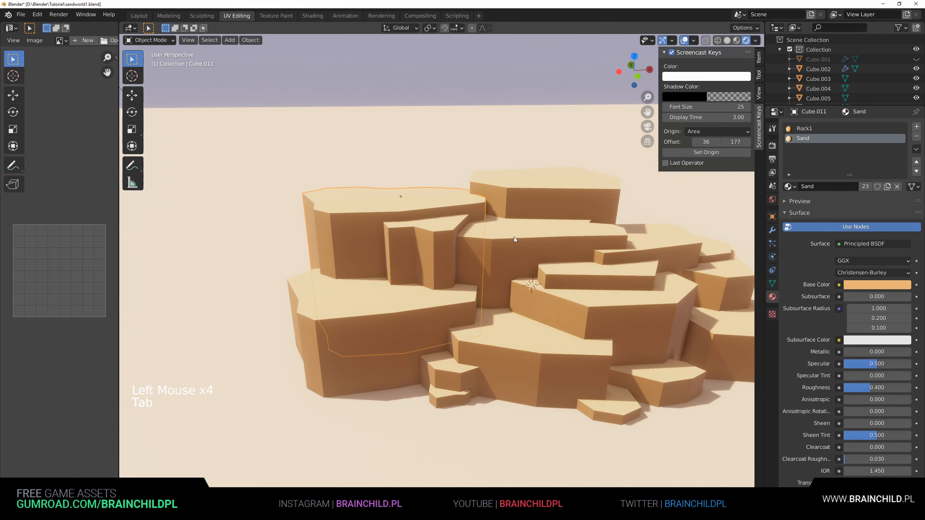
scroll(513, 237, "down", 5)
left_click(636, 221)
scroll(517, 220, "up", 4)
middle_click_drag(517, 220, 438, 217, "shift")
scroll(442, 204, "down", 1)
scroll(465, 210, "up", 1)
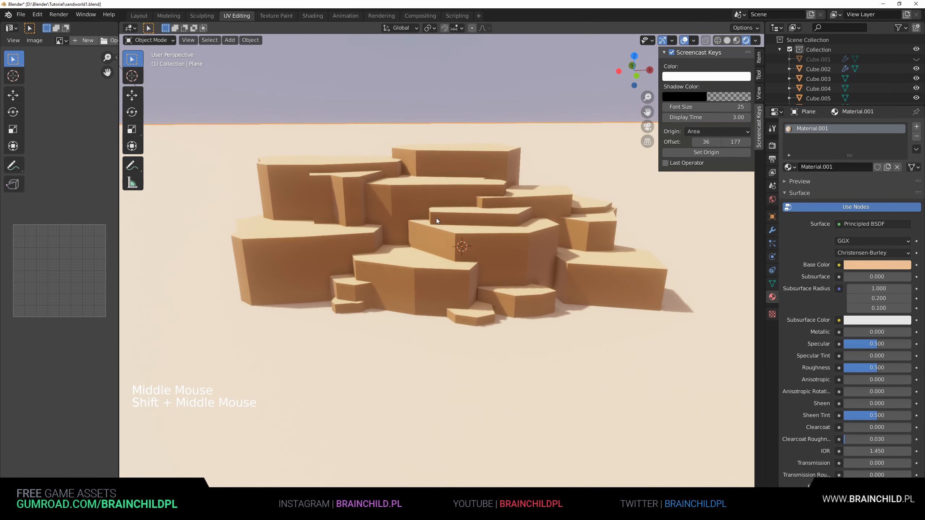
Step: Duplicate the front-centre block, then enlarge and lower the copy so it forms a ledge around the original's base
scroll(418, 236, "up", 2)
left_click(377, 272)
scroll(378, 274, "down", 1)
middle_click_drag(377, 274, 454, 268, "shift")
key("shift+d")
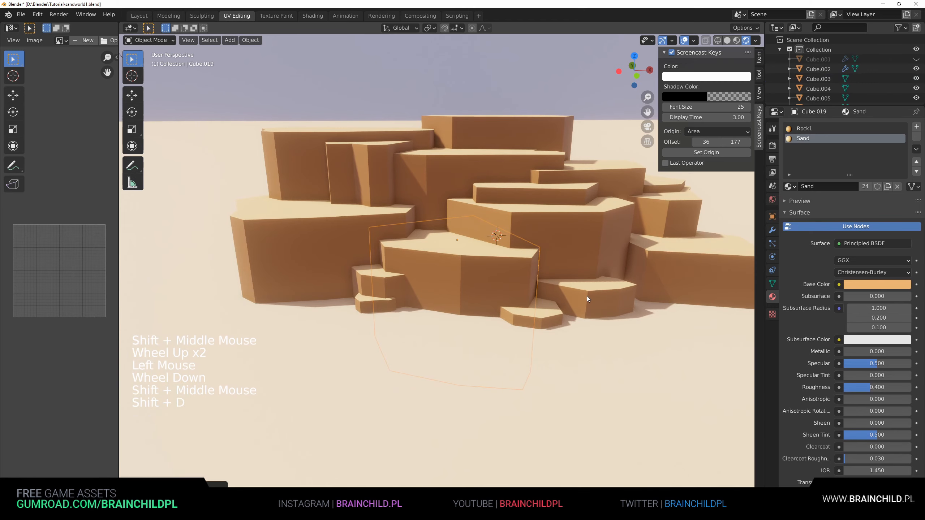
key("s")
key("s")
key("z")
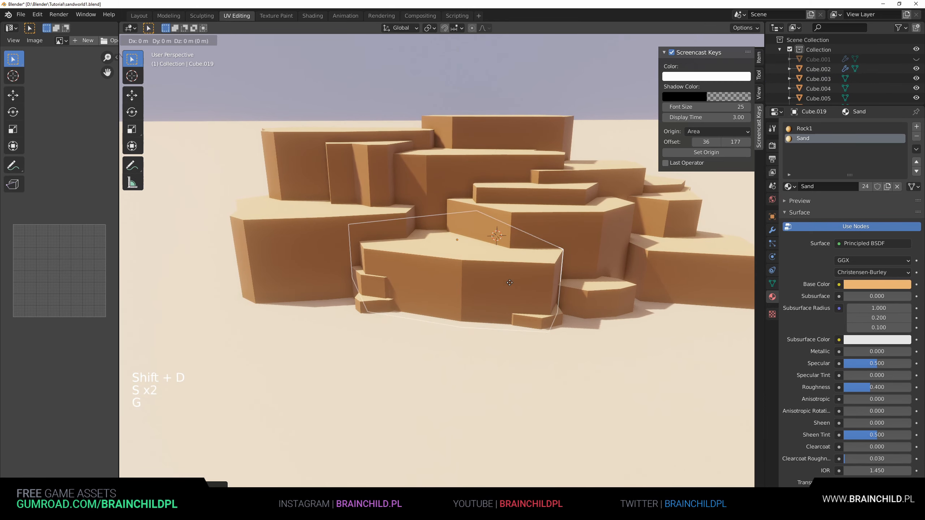
key("s")
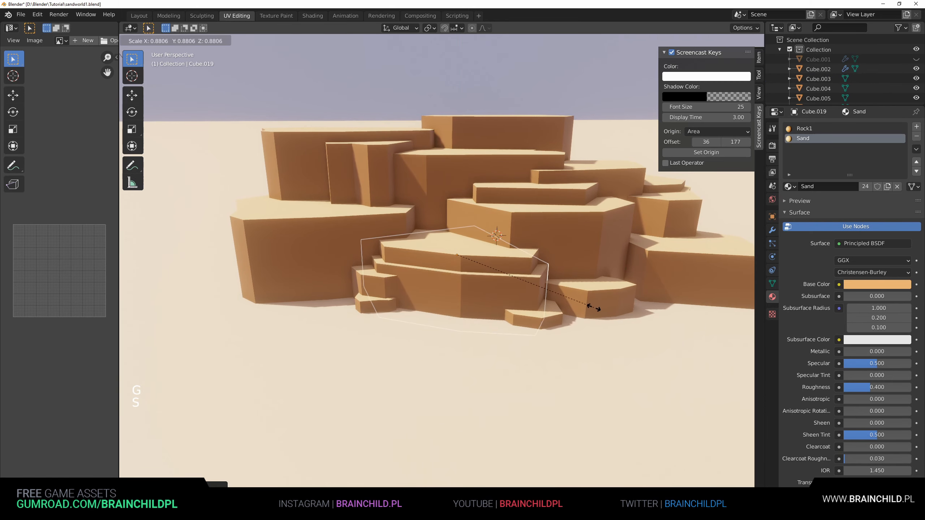
left_click(605, 304)
Step: Duplicate the new ledge and scale and lower the copy to form a second, lower step
key("shift+d")
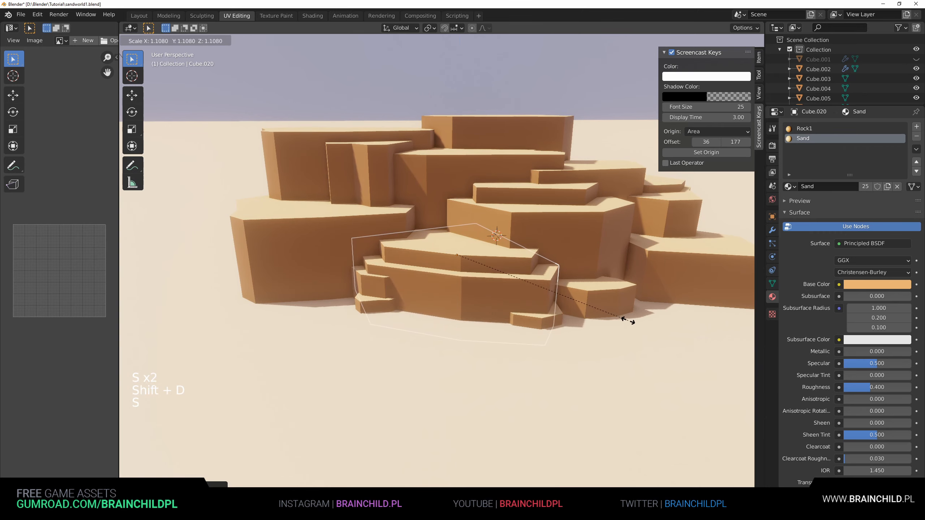
key("s")
key("g")
key("s")
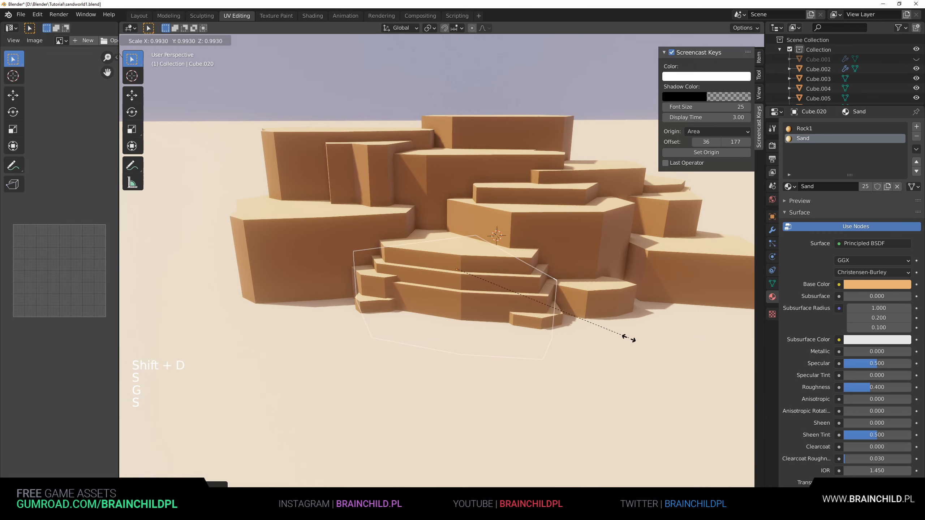
left_click(604, 320)
Step: Reposition and rescale the lowest ledge so it extends further out from the steps above
middle_click_drag(599, 316, 559, 288)
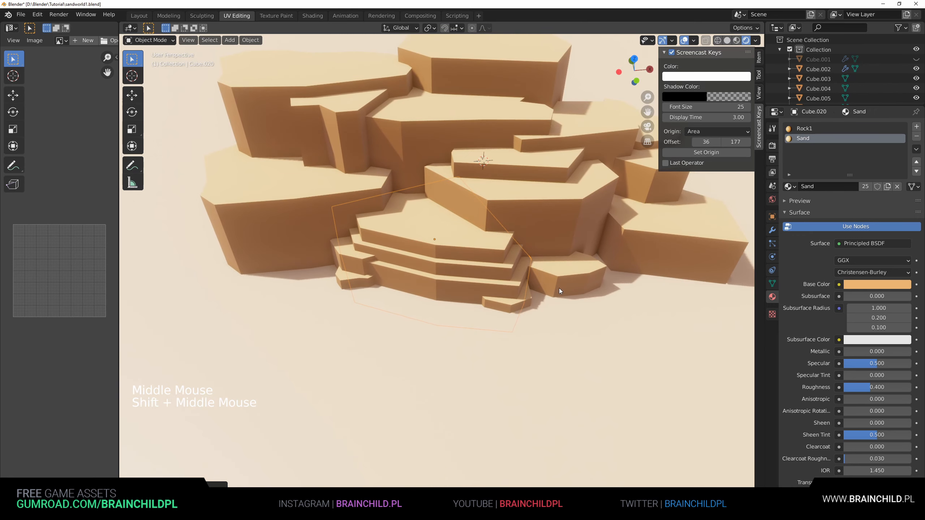
key("g")
key("s")
key("g")
left_click(549, 297)
Step: Select the two small stacked stones and move them outward beside the left end of the widened ledges
middle_click_drag(549, 297, 327, 249)
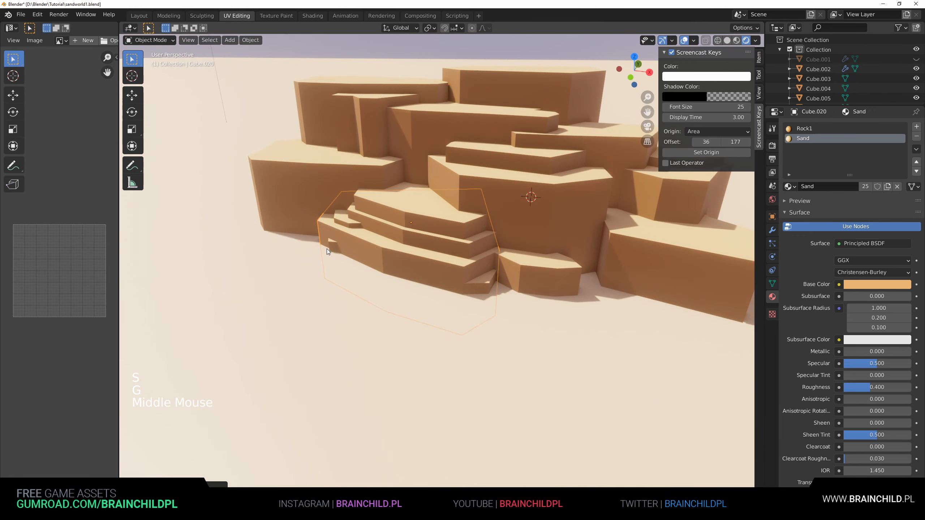
left_click(344, 221, "shift")
key("g")
left_click(302, 220)
middle_click_drag(303, 220, 356, 260)
key("g")
left_click(443, 243)
key("g")
left_click(361, 265)
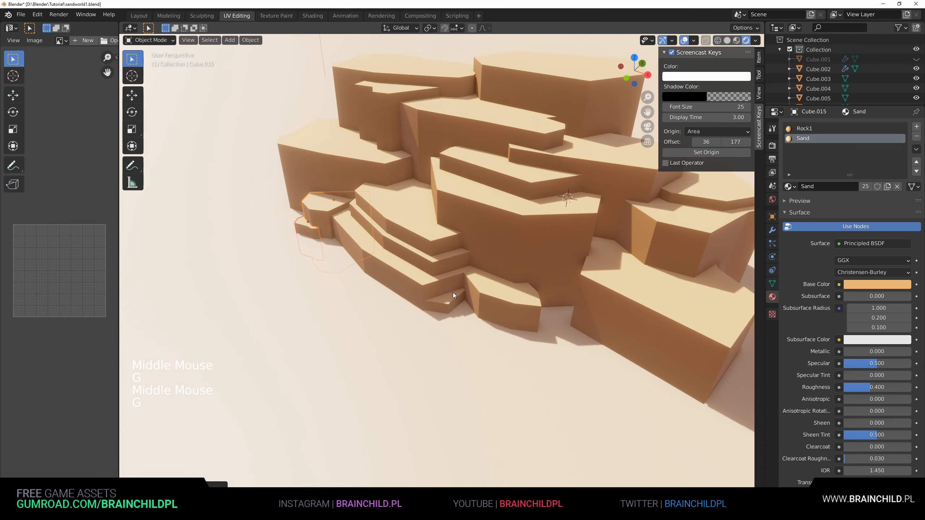
Step: Move the small flat stone at the right end of the lowest ledge further out in front of the ledges
left_click(453, 296)
middle_click_drag(453, 295, 517, 299)
key("g")
left_click(544, 286)
key("g")
left_click(437, 363)
scroll(452, 255, "down", 2)
Step: Flatten the top block of the stepped ledges along Z and shift it back and up above the step below
left_click(451, 255)
scroll(513, 256, "up", 3)
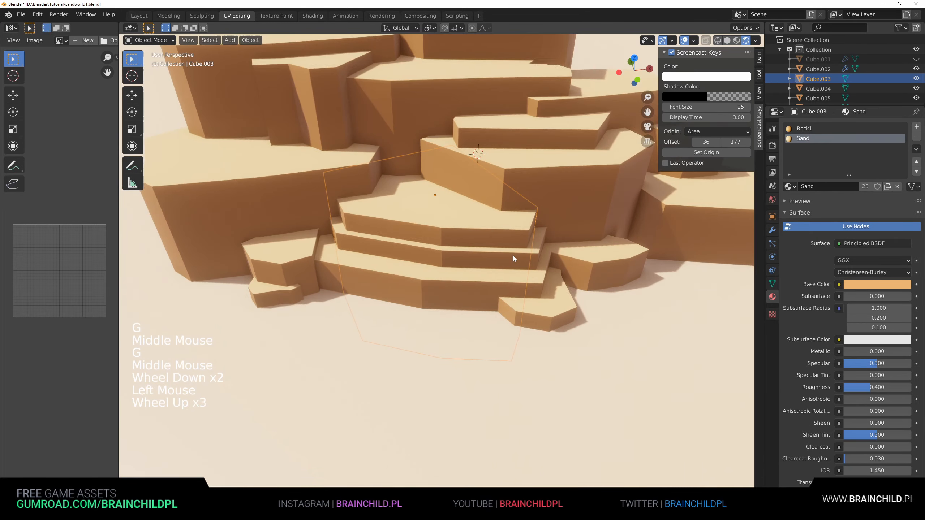
key("s")
key("z")
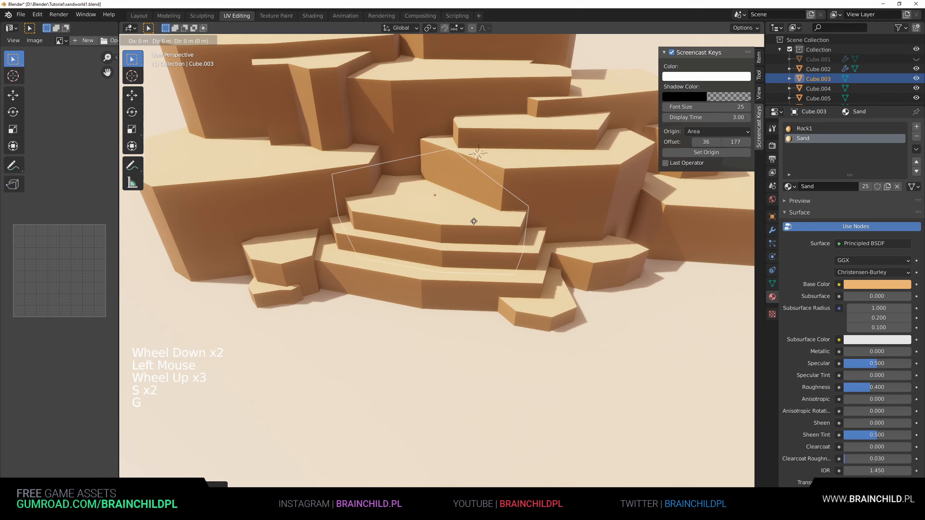
key("g")
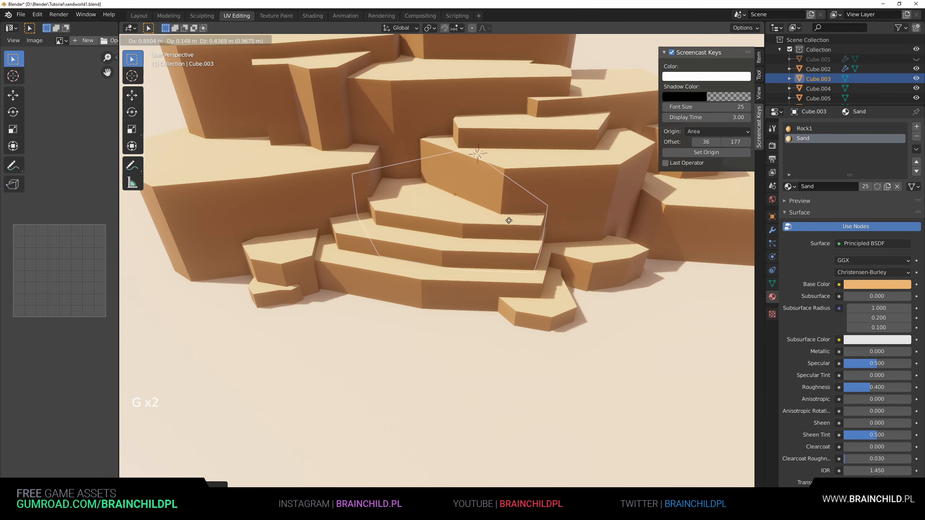
left_click(506, 220)
Step: Duplicate the top ledge block, then shrink the copy and place it above the original
key("shift+d")
key("s")
key("g")
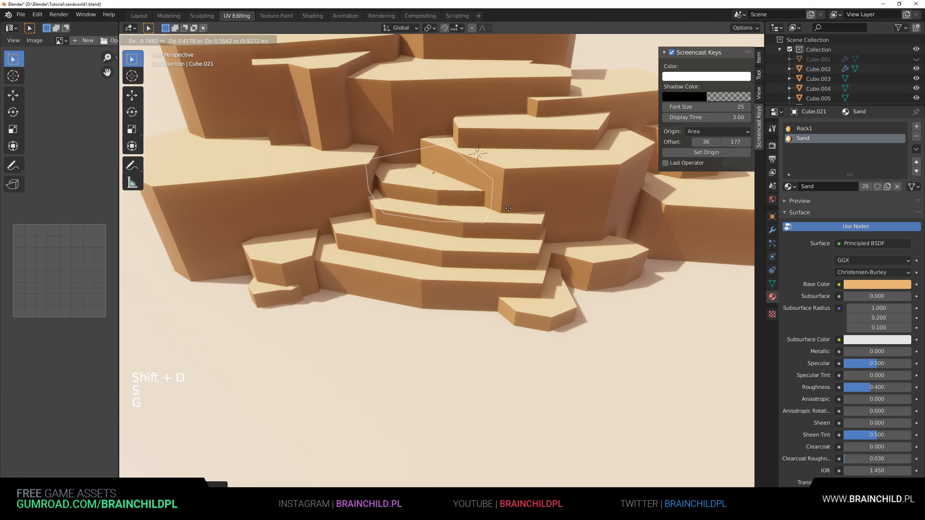
key("g")
key("s")
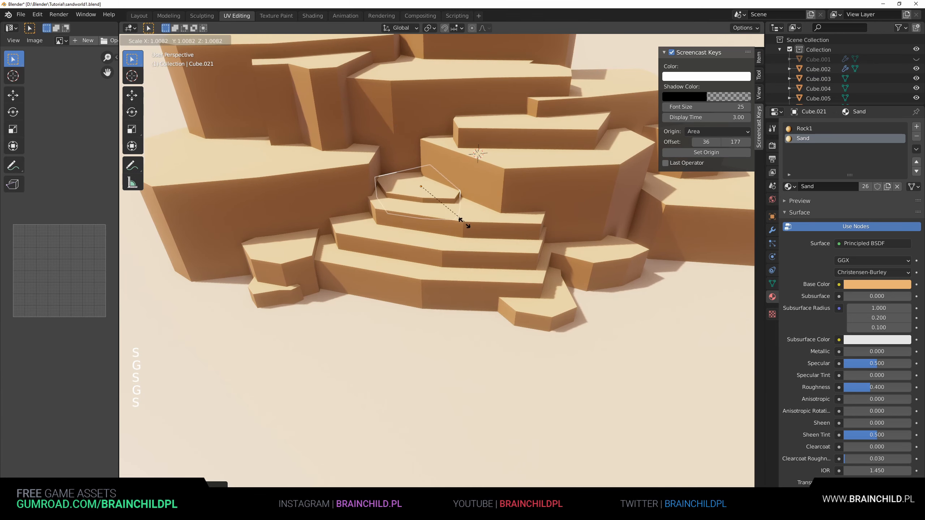
Step: Flatten the small copy along Z and fine-tune its size and position as the topmost step against the rock wall
key("s")
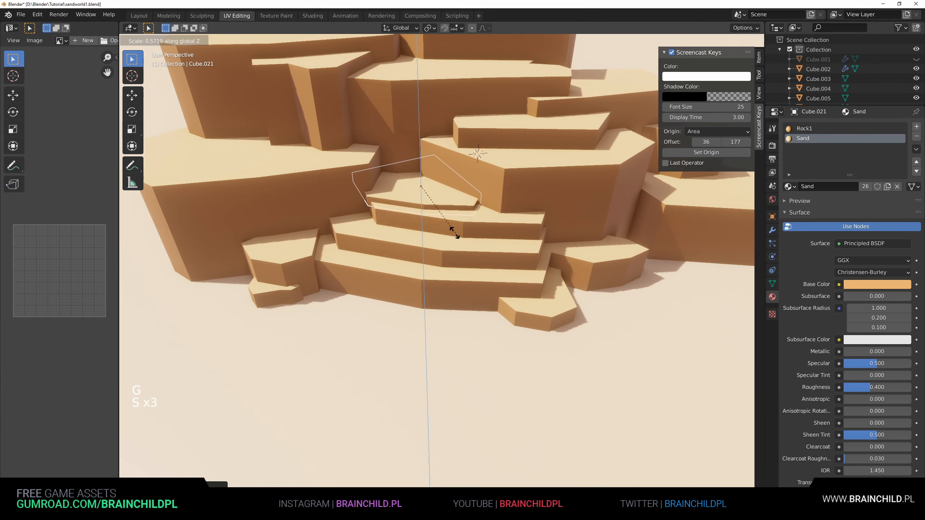
left_click(455, 232)
key("g")
left_click(462, 231)
key("s")
left_click(451, 220)
key("g")
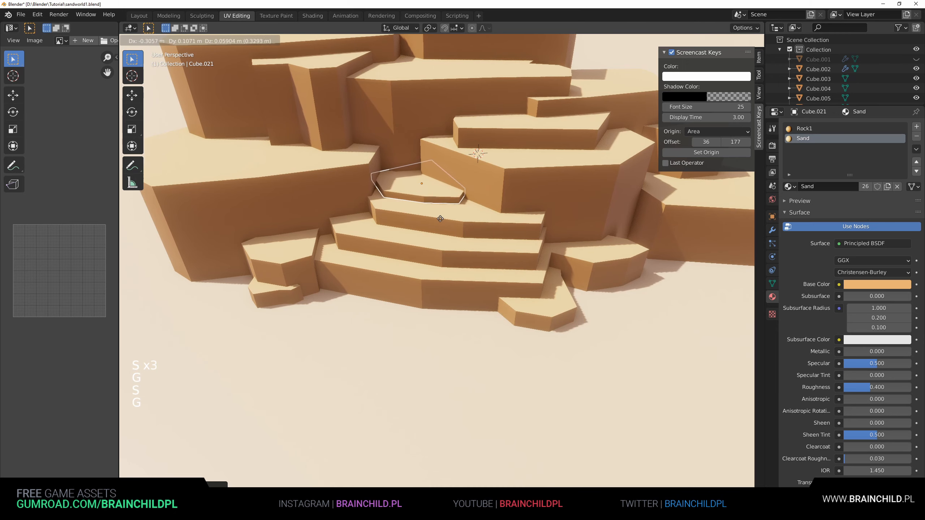
scroll(441, 219, "down", 3)
left_click(408, 305)
Step: Duplicate the large central block and scale the copy down along Z
scroll(409, 305, "down", 2)
middle_click_drag(409, 305, 455, 266)
scroll(394, 270, "down", 2)
scroll(482, 257, "up", 6)
middle_click_drag(455, 266, 546, 278)
scroll(476, 278, "up", 1)
left_click(490, 233)
key("shift+d")
key("s")
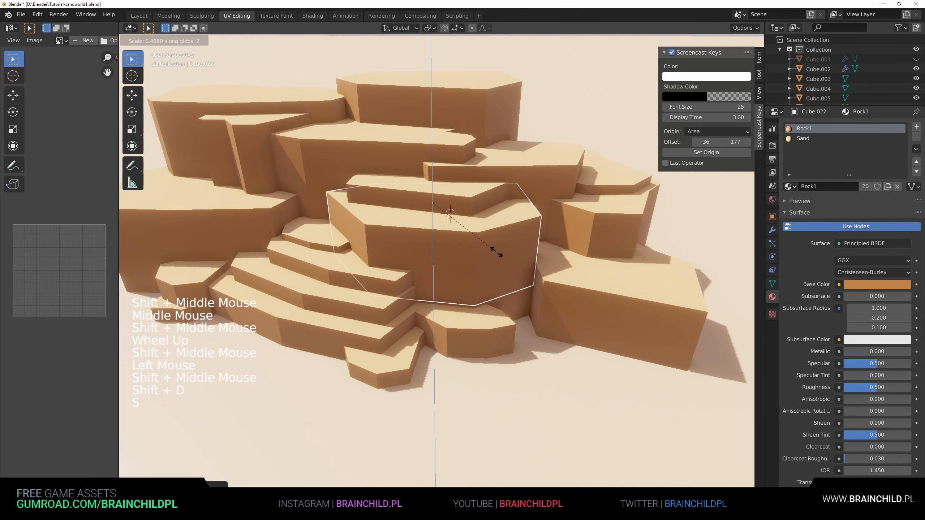
left_click(457, 234)
Step: Raise, resize and shift the copy into a thin ledge on the central block's top, then stretch it downward along Z
key("g")
key("z")
left_click(461, 228)
key("s")
left_click(506, 263)
key("g")
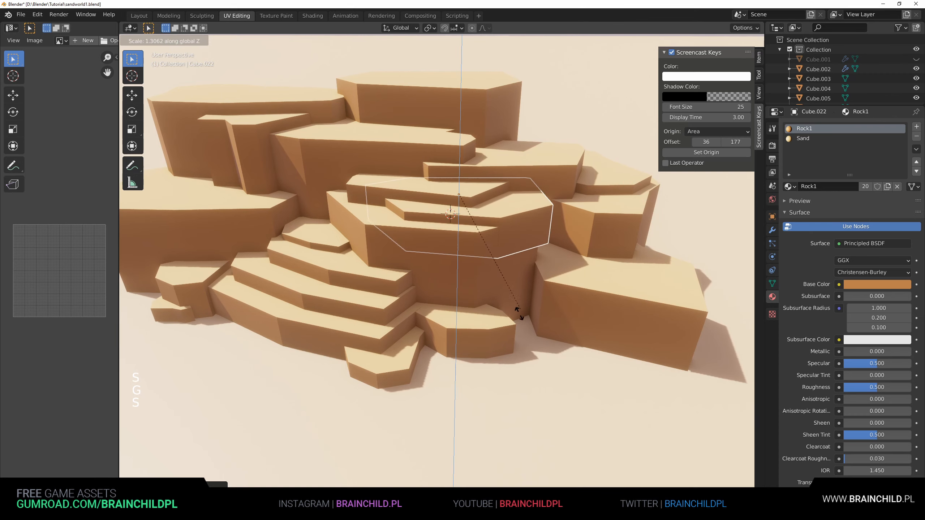
left_click(586, 228)
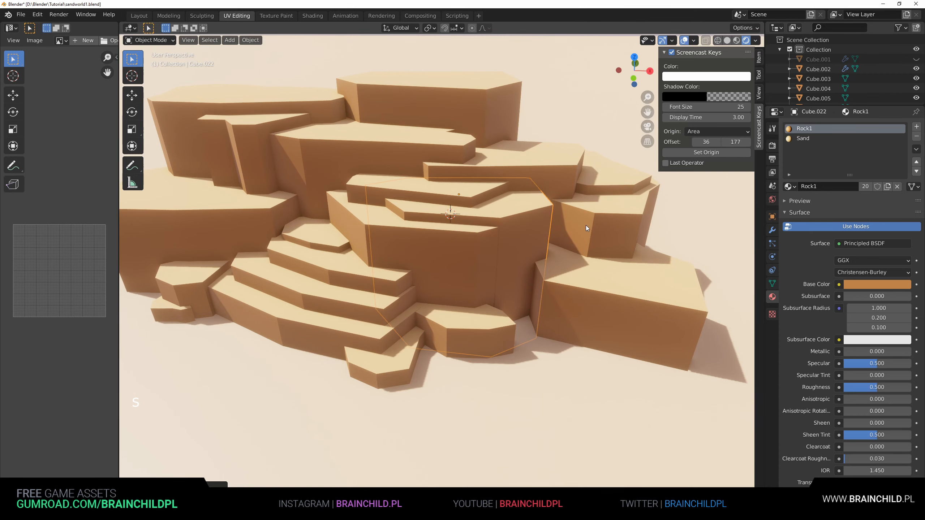
left_click(442, 205)
scroll(444, 201, "down", 2)
middle_click_drag(457, 204, 480, 207, "shift")
Step: Duplicate the front-right block and move the copy down and outward along X as a lower ledge
left_click(565, 298)
middle_click_drag(565, 298, 460, 230, "shift")
left_click(460, 230)
key("shift+d")
key("g")
key("g")
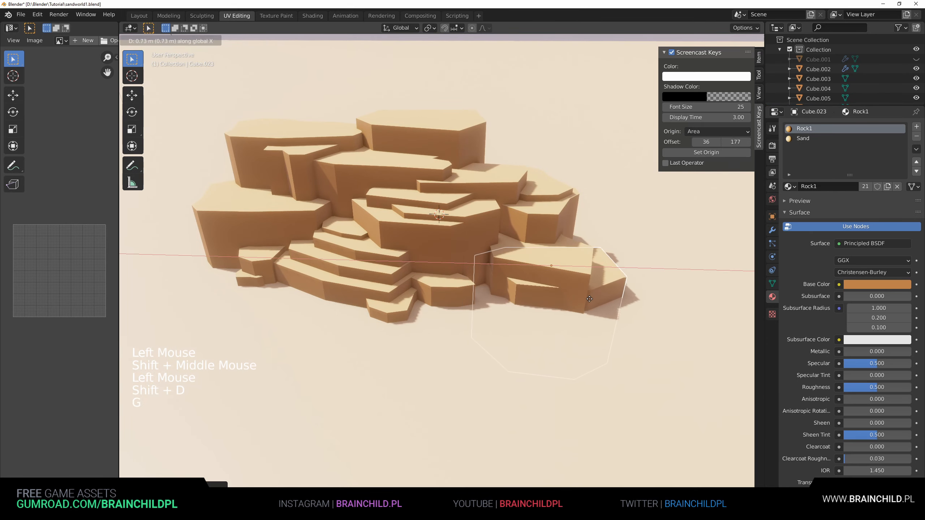
left_click(588, 304)
Step: Bevel the front corner edge of the upper front-right block, then add a loop cut there and move it along Y
middle_click_drag(587, 304, 551, 303)
left_click(550, 302)
key("Tab")
key("2")
left_click(519, 324)
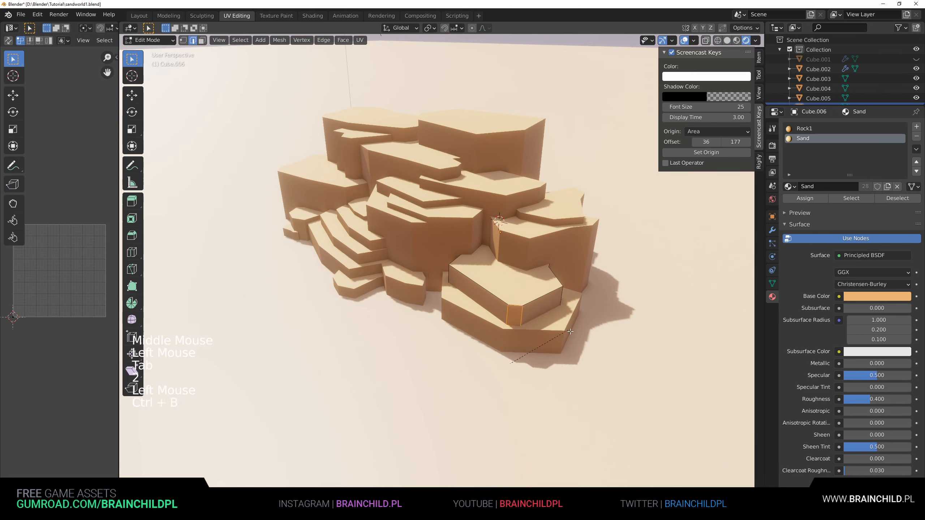
key("ctrl+r")
left_click(514, 305)
key("g")
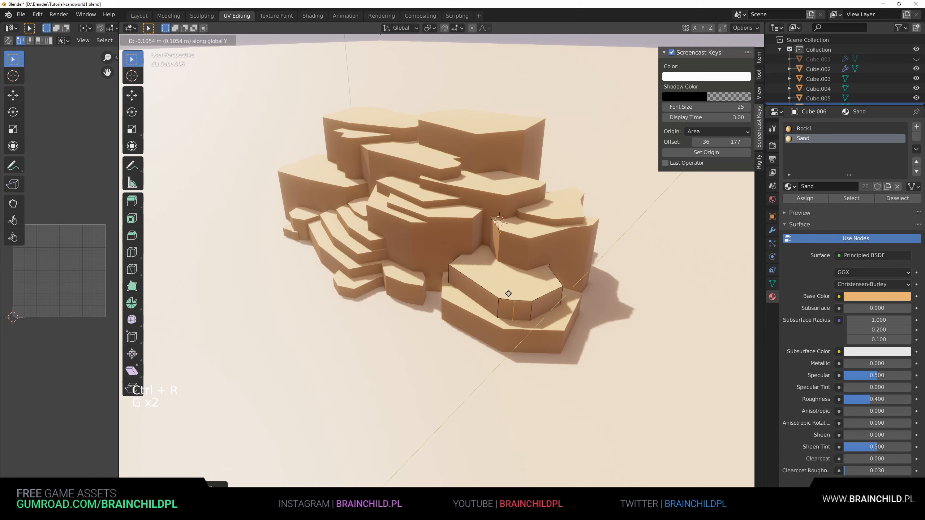
middle_click_drag(518, 288, 583, 288)
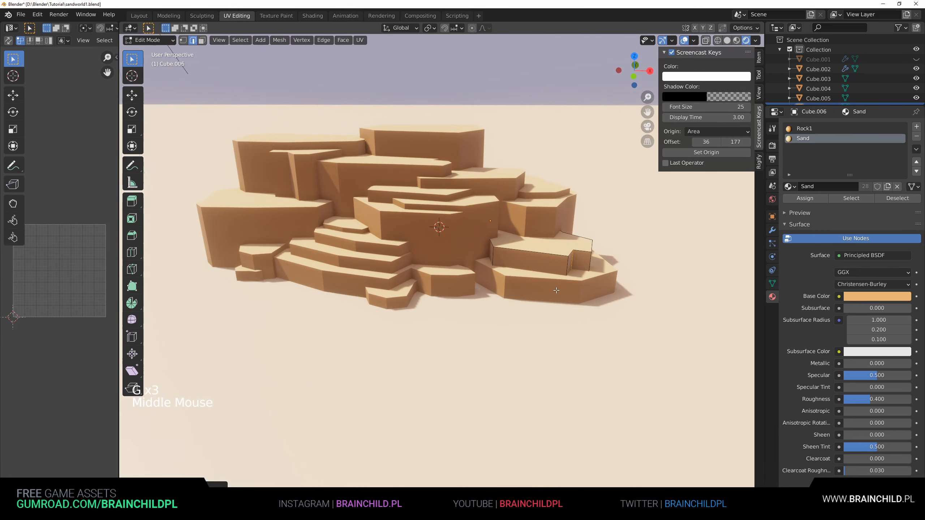
key("Tab")
Step: Add a vertical loop cut to the front face of the lower front-right ledge and move it along X to reshape the outline
left_click(583, 289)
key("Tab")
double_click(551, 280)
key("g")
key("x")
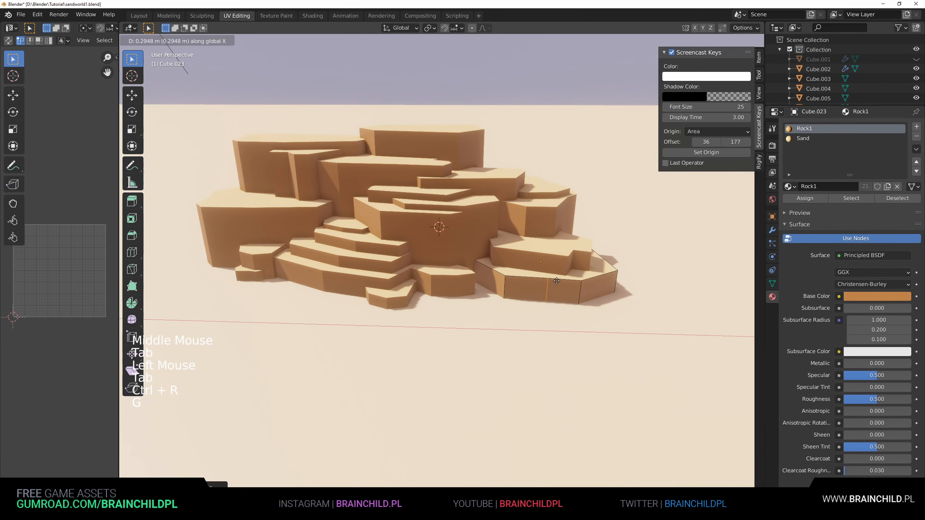
key("g")
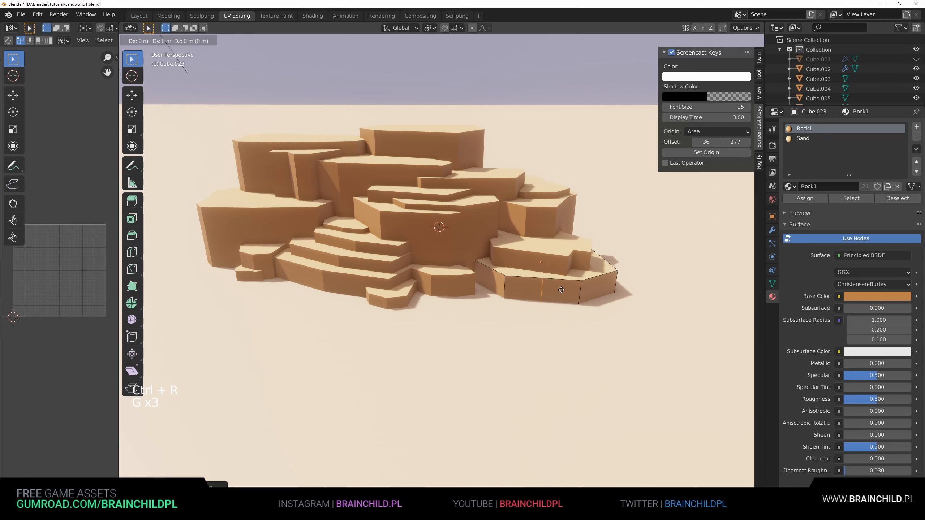
left_click(558, 296)
key("g")
key("x")
left_click(574, 294)
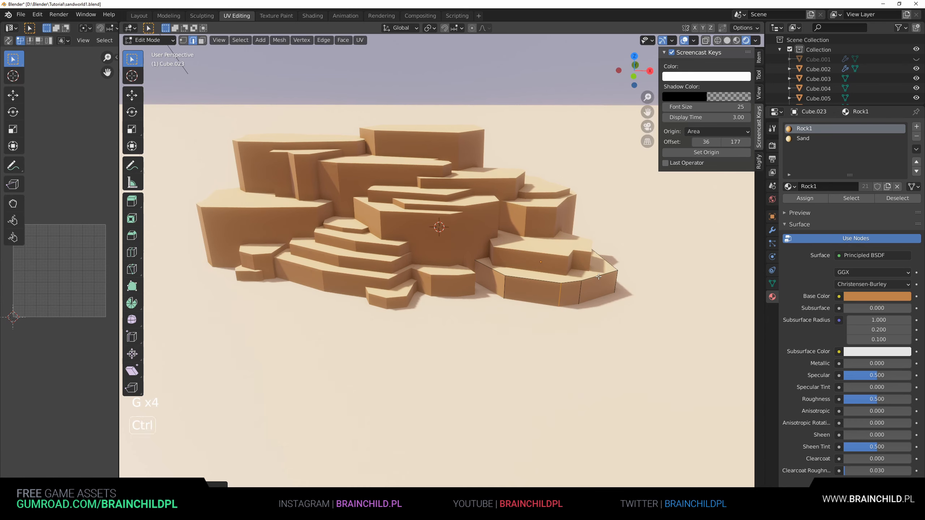
Step: Notch the lower ledge's right side with another loop cut and bevel its outer corner edge
left_click(617, 275)
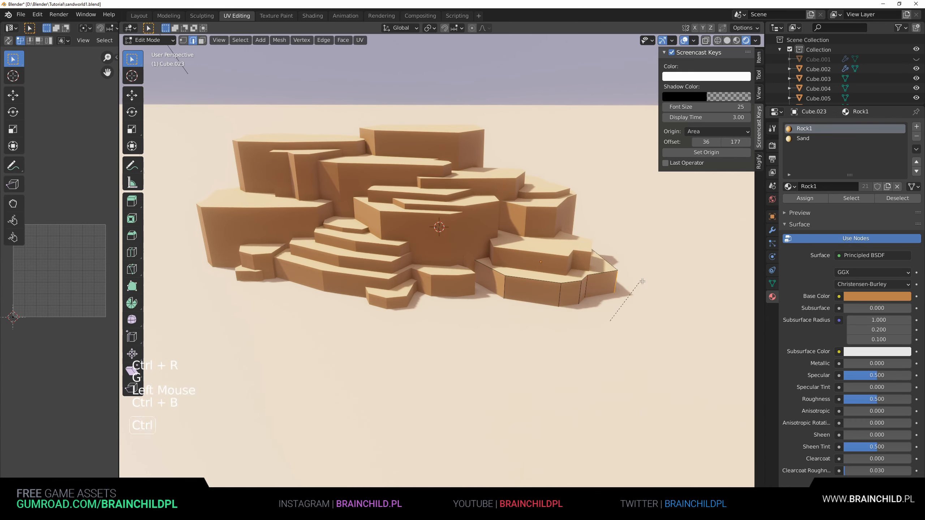
key("Tab")
scroll(490, 281, "down", 4)
scroll(406, 237, "up", 4)
middle_click_drag(406, 237, 467, 262, "shift")
Step: Add a horizontal edge loop around the lower front-right ledge and raise it about 2.68 m along Z
key("Tab")
key("ctrl+r")
left_click(557, 289)
left_click(557, 289)
middle_click_drag(557, 289, 528, 280, "shift")
key("g")
key("z")
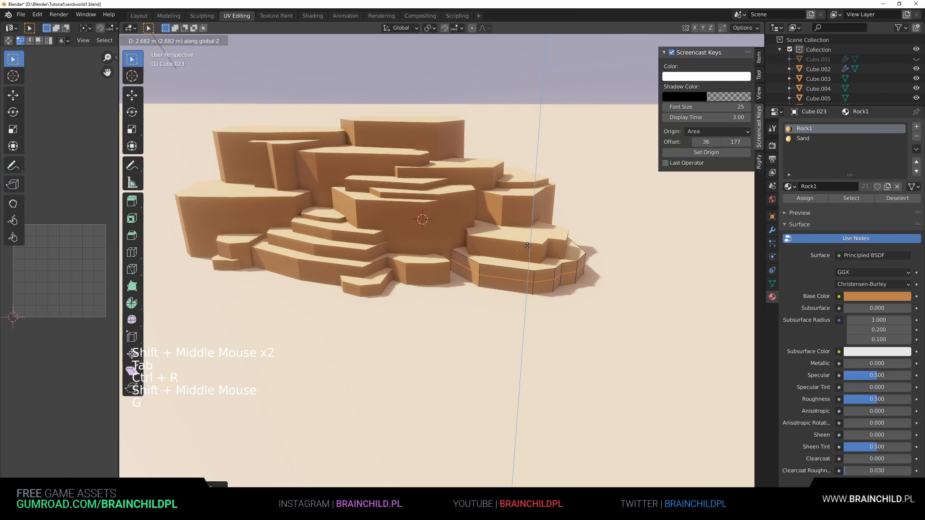
left_click(527, 246)
Step: Add a second horizontal edge loop around the lower front-right ledge and raise it about 2.71 m along Z
key("ctrl+r")
left_click(485, 280)
left_click(485, 279)
key("g")
key("z")
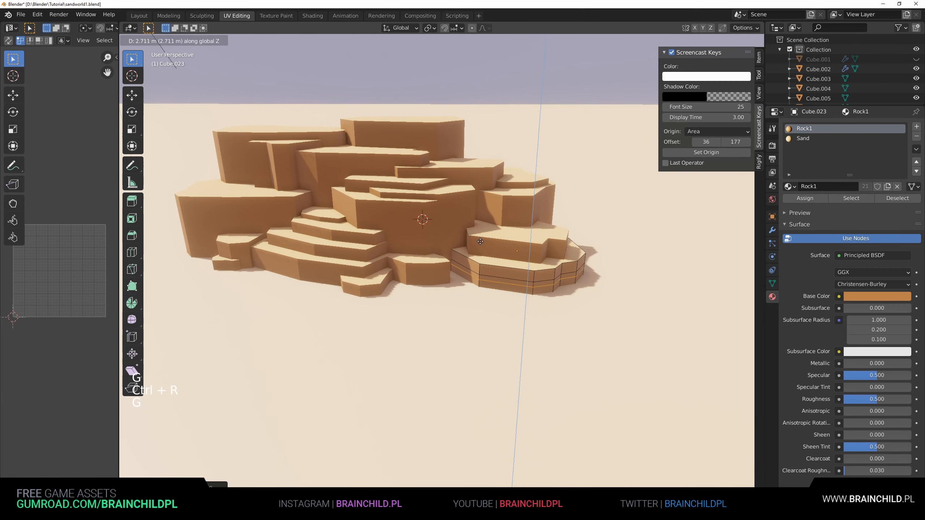
left_click(480, 243)
Step: Scale the new loop outward to flare the ledge's base, checking it in wireframe shading before returning to the rendered view
key("s")
left_click(625, 288)
key("z")
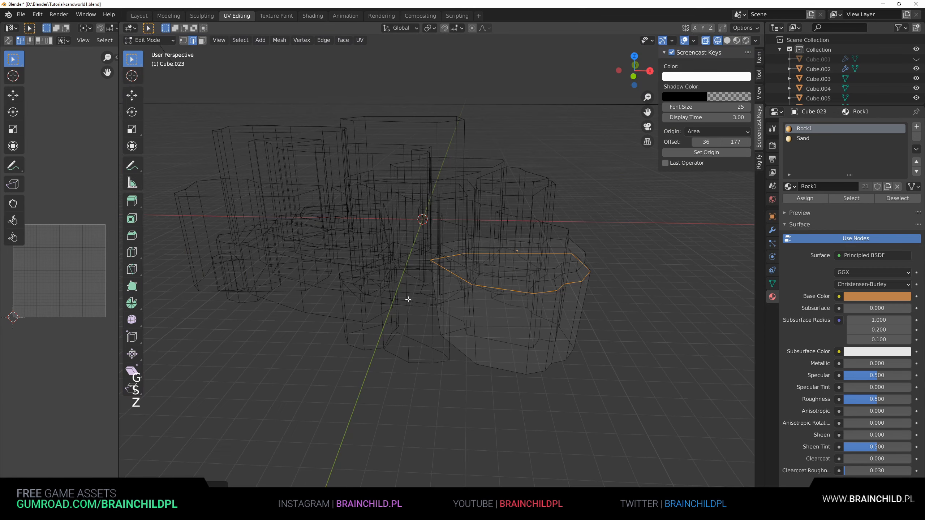
key("z")
middle_click_drag(648, 295, 654, 296, "shift")
left_click(746, 40)
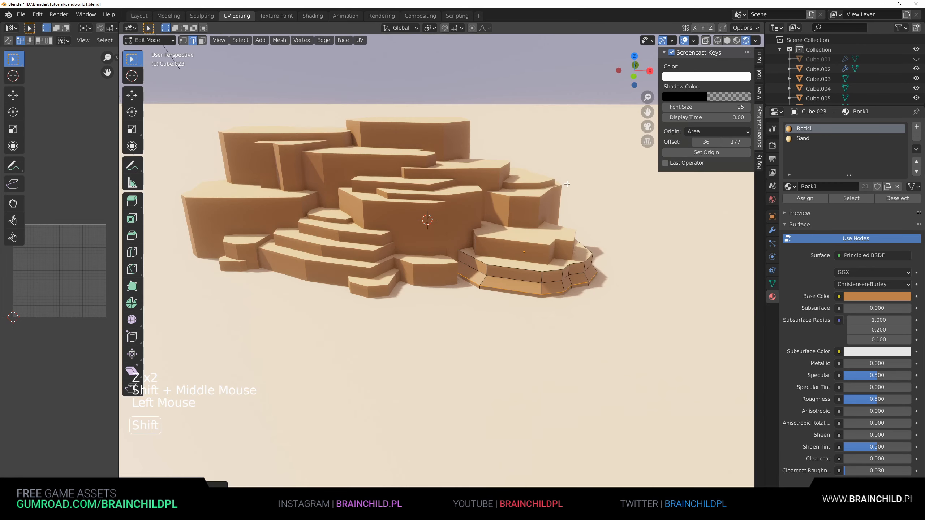
key("Tab")
Step: Add a horizontal edge loop around the large central block and move it up toward the top
middle_click_drag(567, 184, 453, 264, "shift")
scroll(535, 274, "down", 3)
scroll(535, 275, "up", 2)
left_click(455, 260)
key("Tab")
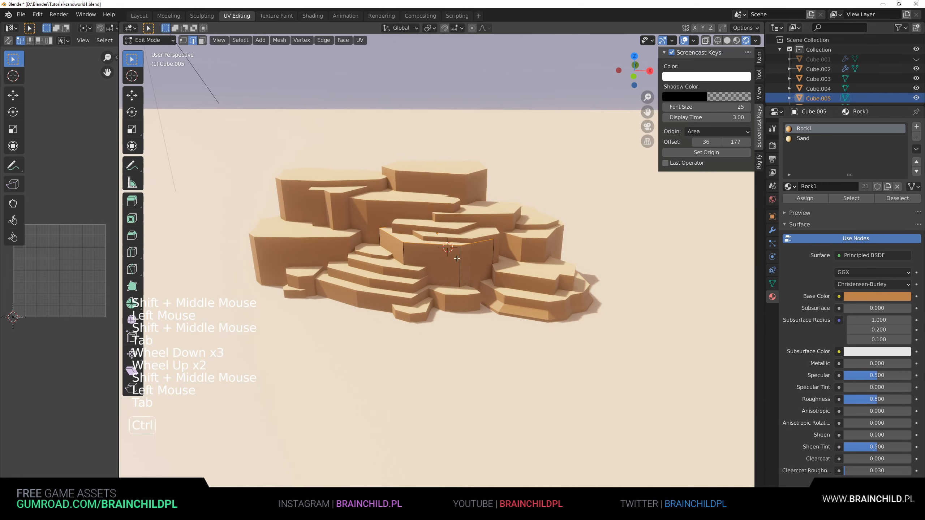
key("ctrl+r")
double_click(458, 259)
key("g")
key("g")
left_click(497, 232)
Step: Add another horizontal edge loop to the central block and scale it outward slightly
key("ctrl+r")
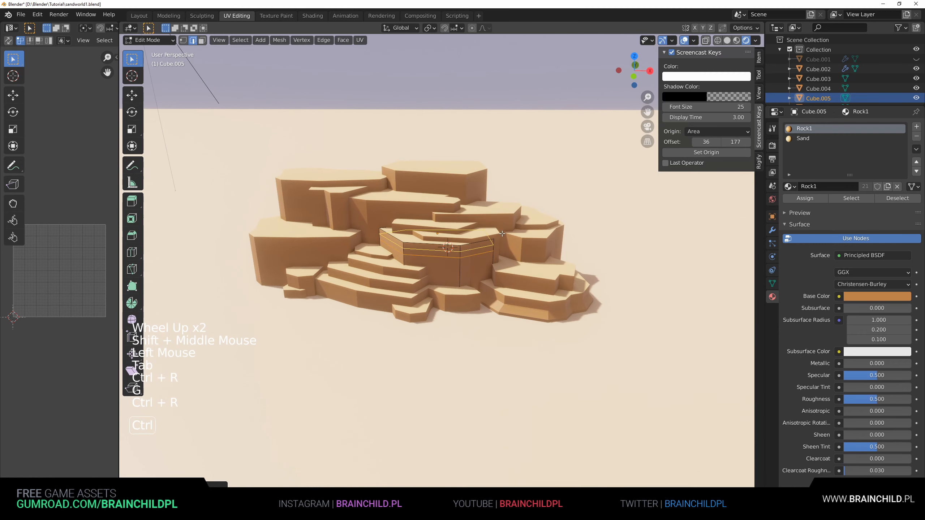
key("s")
left_click(539, 265)
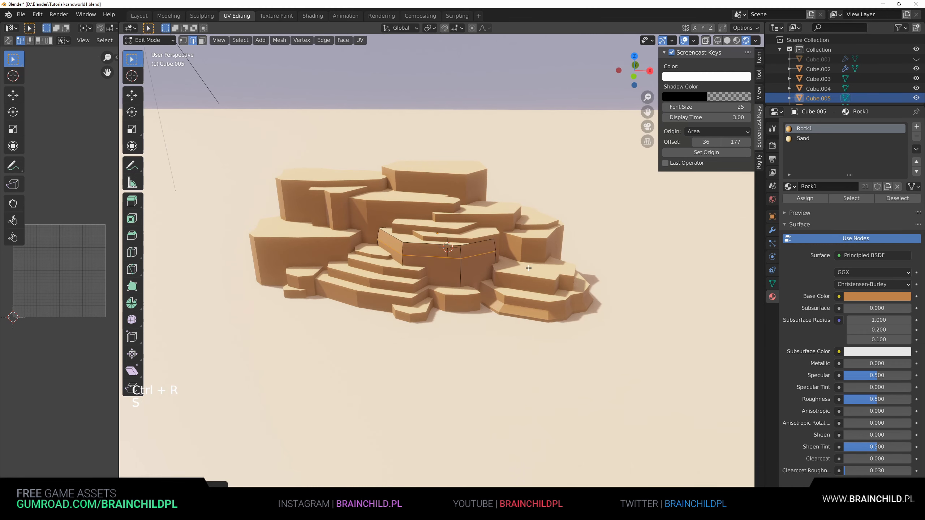
scroll(490, 255, "up", 2)
middle_click_drag(424, 258, 479, 264, "shift")
key("Tab")
Step: Add two horizontal edge loops to the large lower-left block, raising the first and scaling the second to shape an overhanging rim
left_click(379, 247)
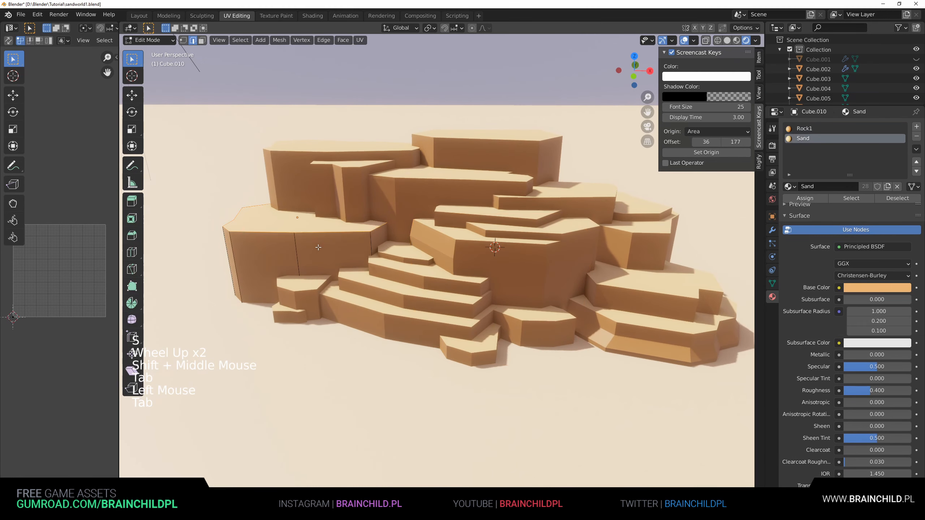
key("Tab")
key("ctrl+r")
key("g")
left_click(379, 216)
key("ctrl+r")
left_click(375, 243)
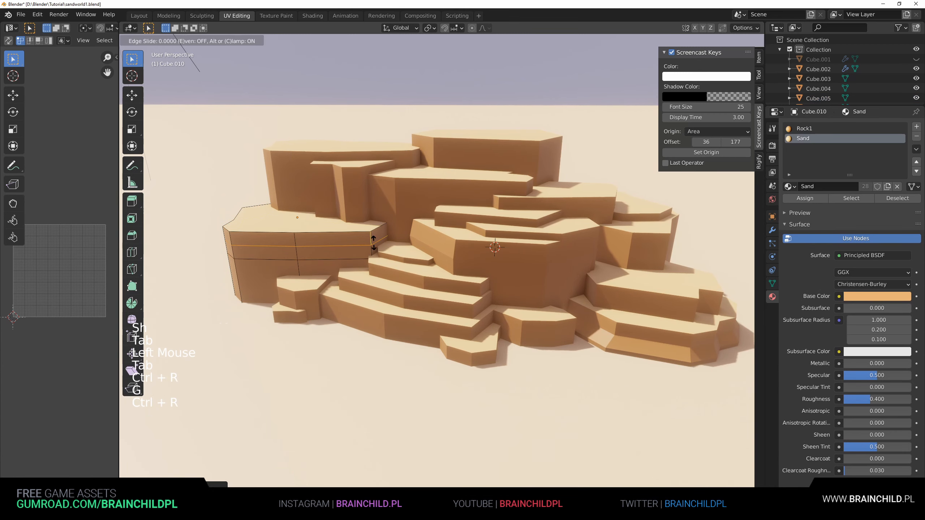
left_click(375, 244)
key("s")
left_click(423, 252)
Step: Scale the lower-left block's bottom outline outward slightly and add further horizontal edge loops toward its base
key("s")
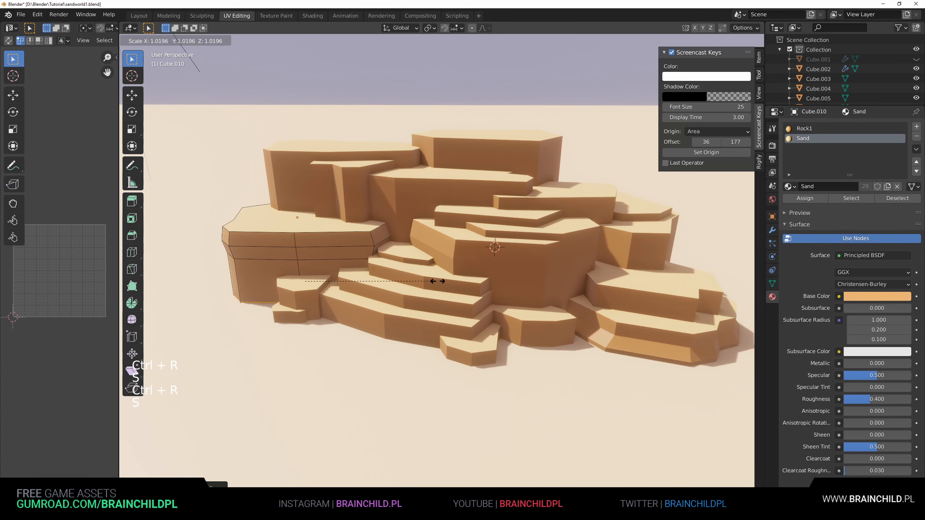
left_click(442, 283)
key("ctrl+r")
left_click(304, 272)
right_click(378, 280)
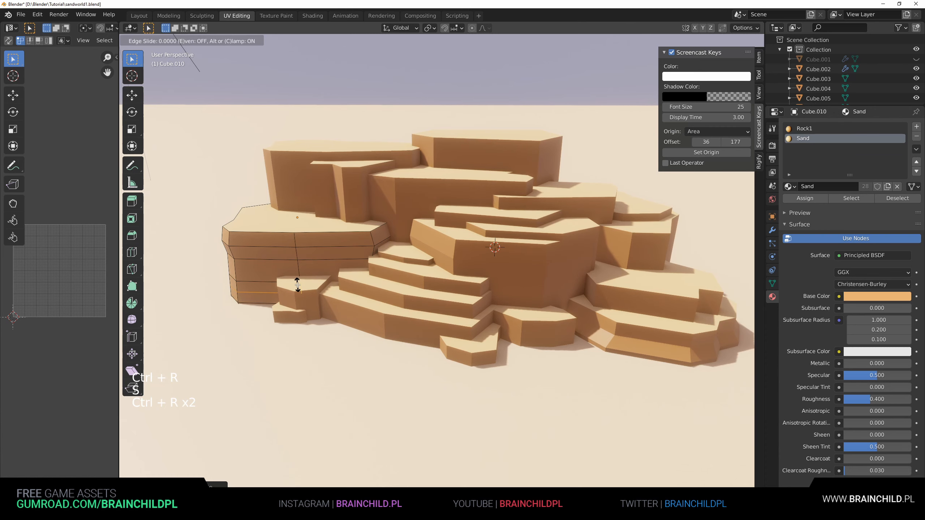
key("Tab")
Step: Bevel the vertical corner edge at the right end of the lowest stepped ledge
scroll(409, 309, "down", 4)
middle_click_drag(409, 309, 464, 301, "shift")
scroll(464, 237, "up", 2)
scroll(463, 237, "down", 1)
scroll(477, 280, "up", 2)
left_click(460, 299)
scroll(460, 300, "up", 1)
scroll(461, 298, "up", 1)
left_click(469, 305)
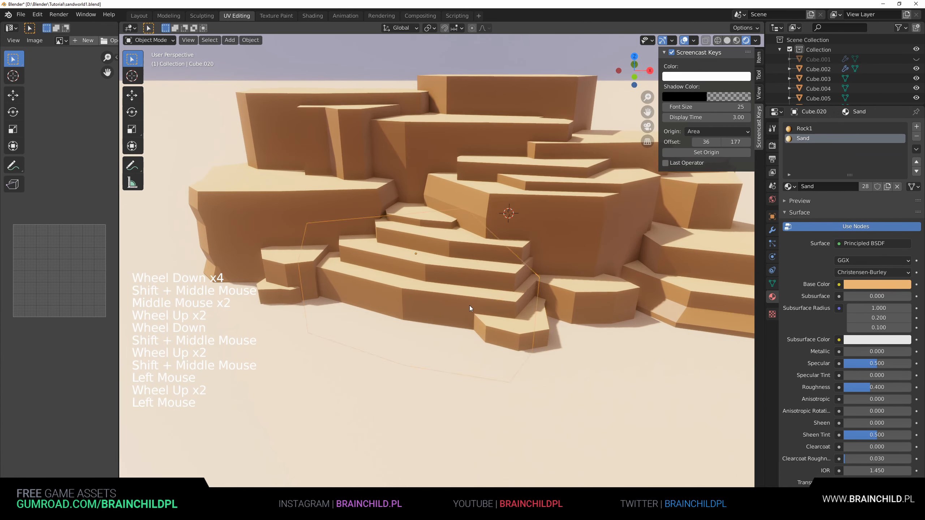
key("Tab")
left_click(513, 309)
key("ctrl+b")
key("Tab")
Step: Bevel the right-end corner edge of the second stepped ledge from the bottom
left_click(513, 279)
key("Tab")
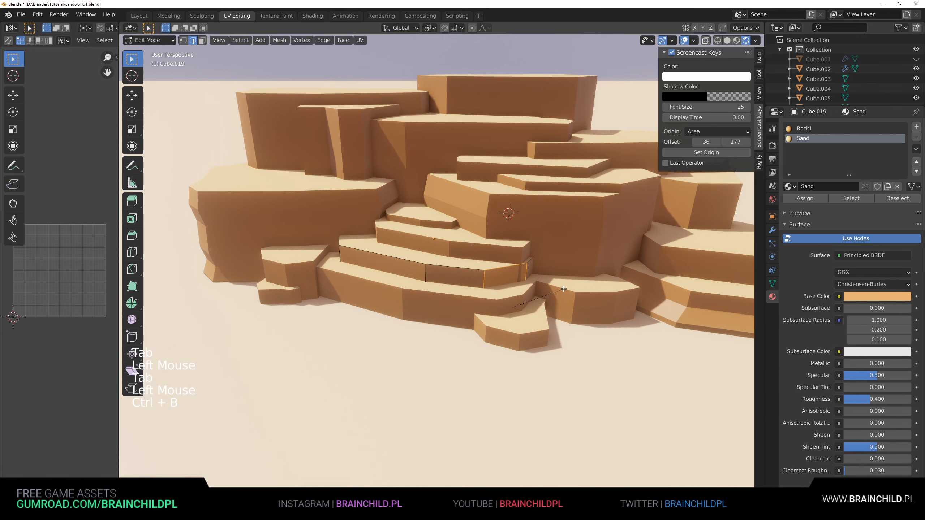
key("Tab")
scroll(542, 285, "down", 5)
left_click(519, 301)
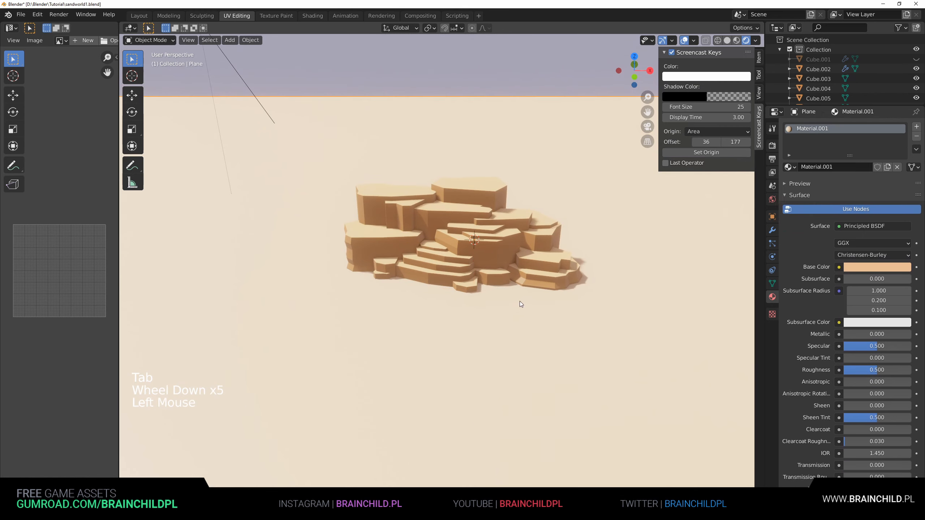
Step: Add horizontal edge loops around the upper-left block and scale the selected loop to vary its side profile
scroll(519, 301, "up", 2)
middle_click_drag(519, 301, 502, 301, "shift")
scroll(503, 302, "up", 1)
middle_click_drag(448, 274, 464, 284, "shift")
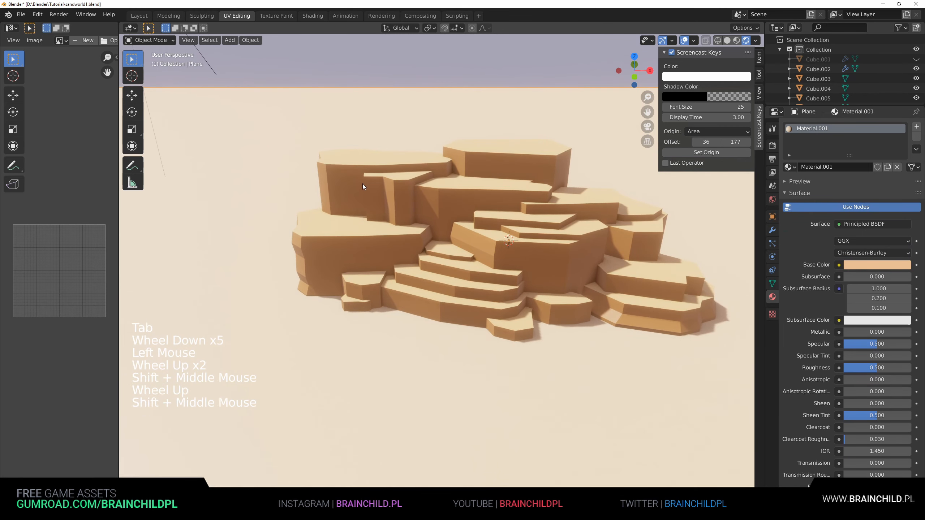
left_click(341, 182)
key("Tab")
key("ctrl+r")
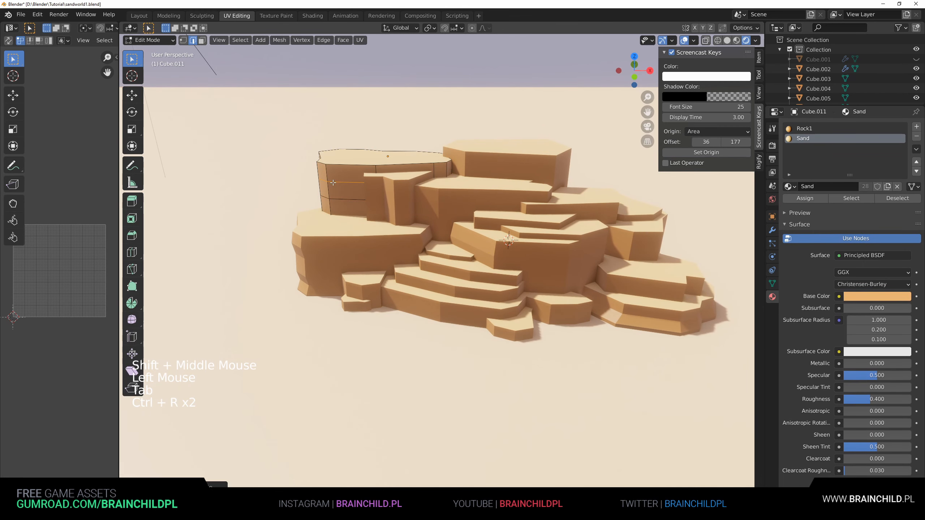
left_click(333, 182)
key("s")
left_click(451, 223)
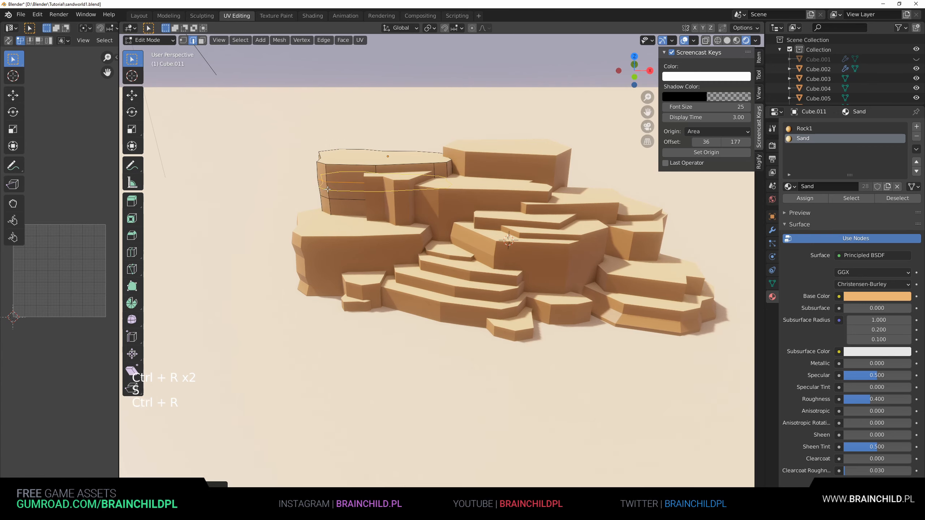
Step: Scale the upper-left block's selected loop, add further horizontal edge loops toward its base, and scale the lowest one inward slightly
key("s")
left_click(398, 232)
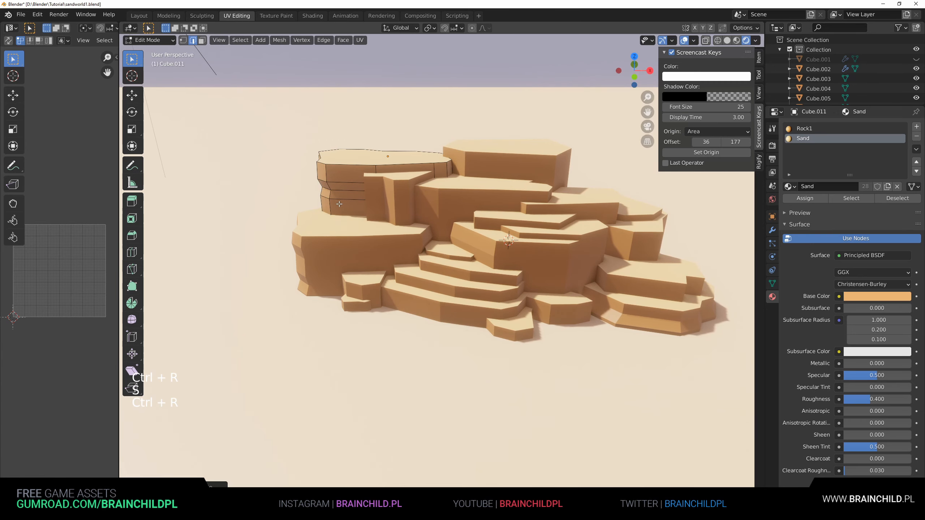
key("ctrl+r")
left_click(334, 205)
left_click(333, 204)
key("ctrl+r")
left_click(333, 205)
left_click(332, 206)
key("s")
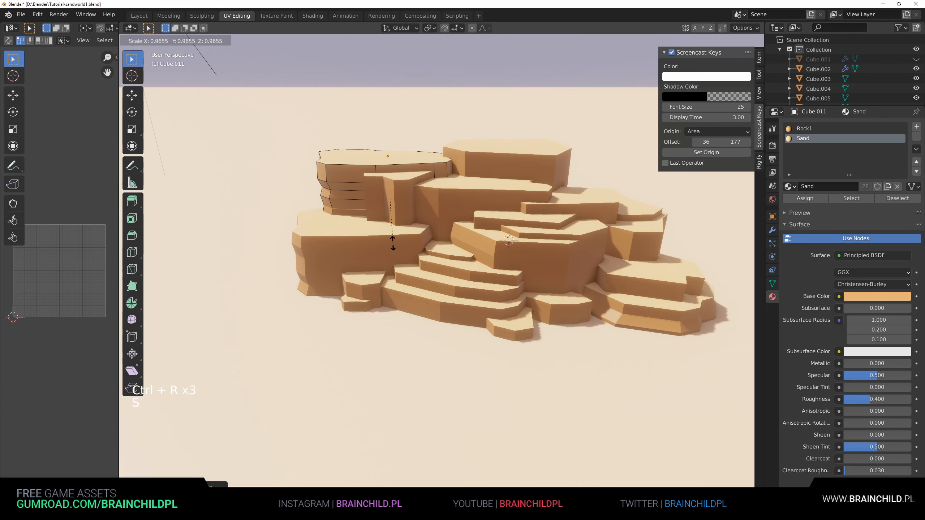
key("Tab")
Step: Add a horizontal edge loop around the lower part of the rear upper-right block and scale it to about 0.98
scroll(431, 246, "down", 5)
middle_click_drag(432, 247, 451, 247, "shift")
scroll(451, 247, "up", 4)
left_click(506, 196)
scroll(509, 195, "up", 1)
key("Tab")
key("ctrl+r")
key("ctrl+r")
left_click(541, 178)
left_click(541, 172)
key("s")
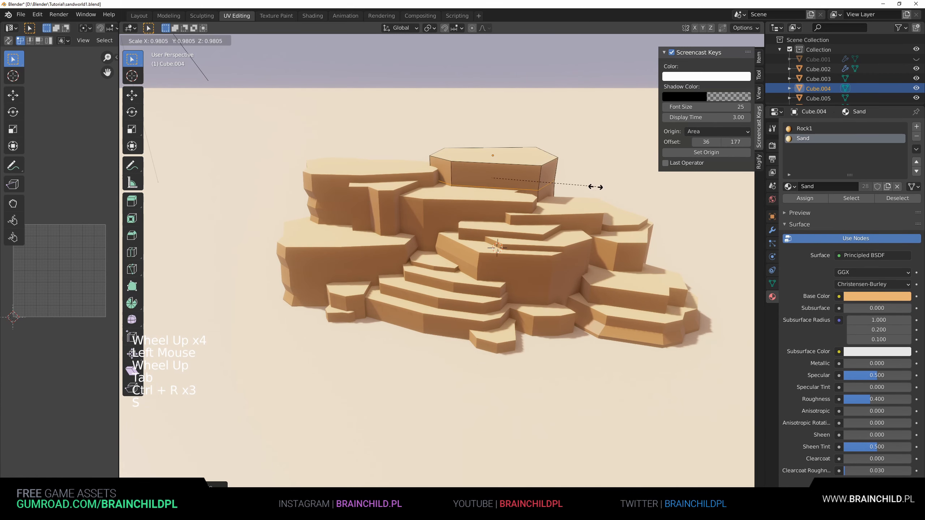
left_click(591, 187)
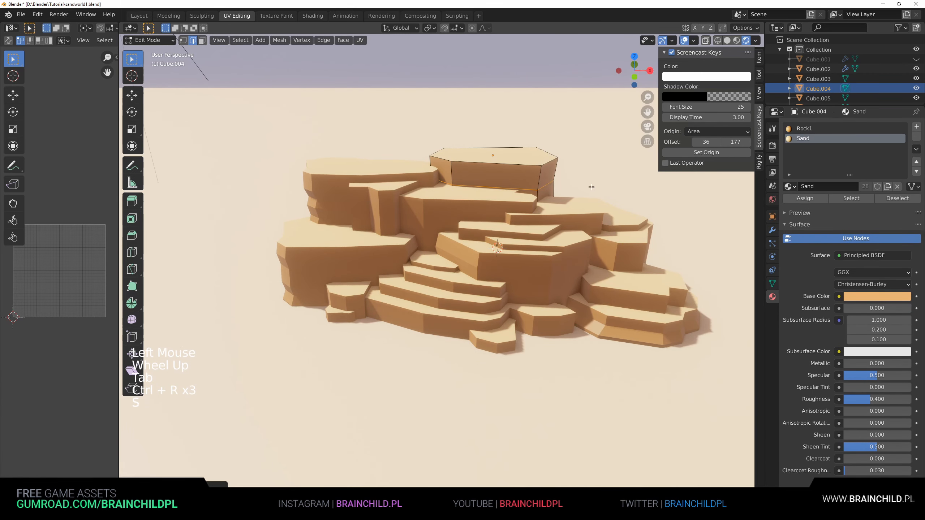
Step: Add a second horizontal edge loop higher on the rear upper-right block and scale it slightly to vary the side profile
key("ctrl+r")
left_click(542, 179)
left_click(542, 177)
key("s")
left_click(574, 186)
Step: Add a vertical edge loop near the right end of the rear upper-right block and move it along Y to notch the side
key("ctrl+r")
double_click(546, 178)
key("g")
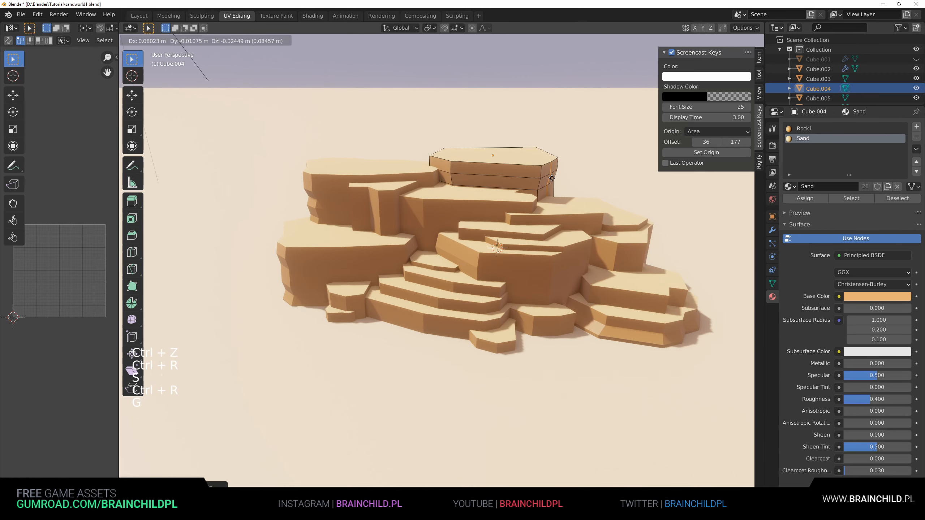
left_click(543, 176)
key("g")
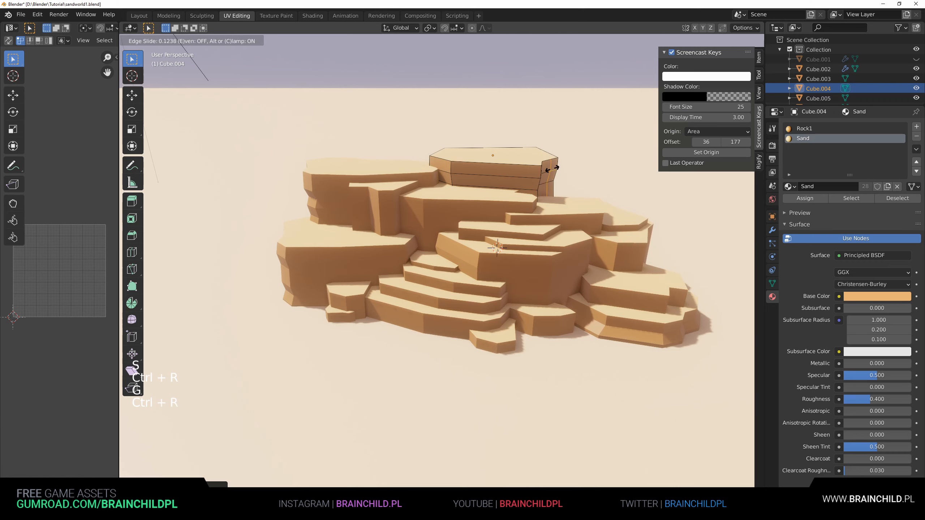
key("g")
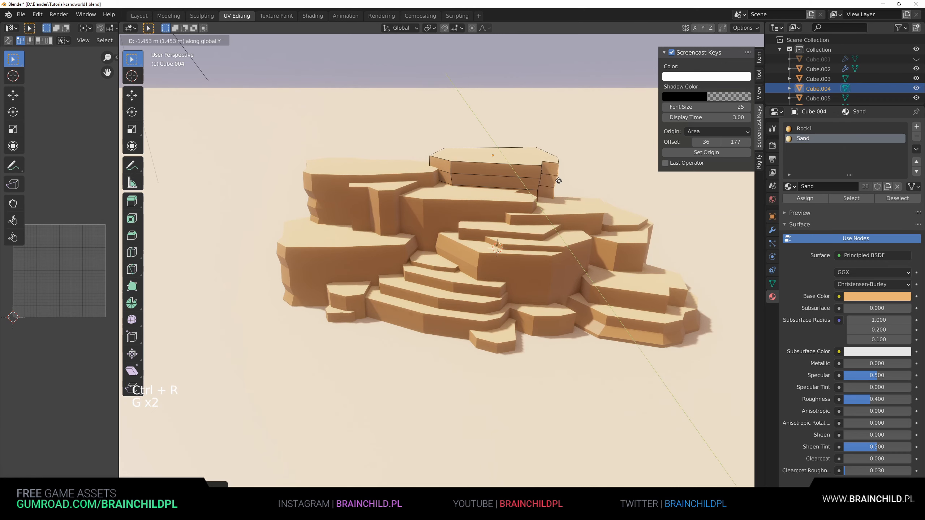
left_click(544, 184)
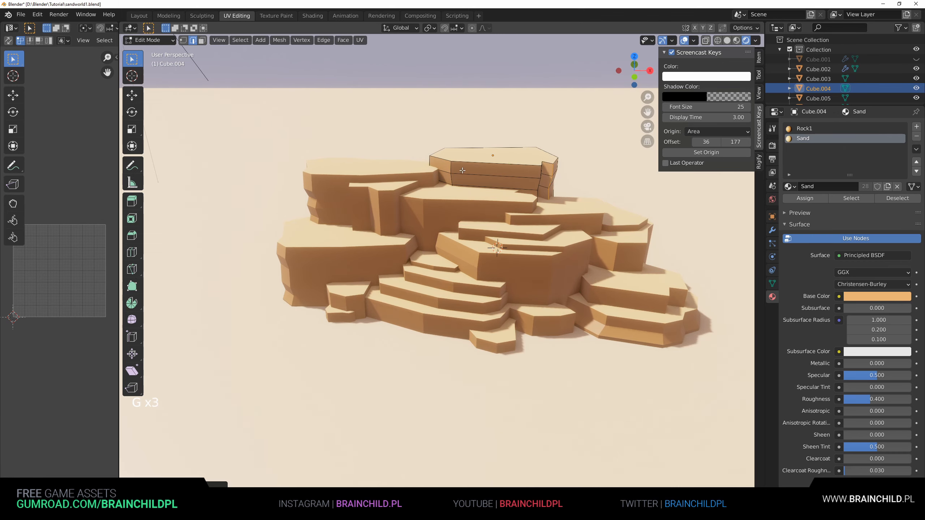
Step: Add a vertical edge loop across the front of the rear upper-right block and move it to form a recess
key("ctrl+r")
left_click(477, 168)
left_click(478, 167)
key("g")
key("g")
left_click(481, 163)
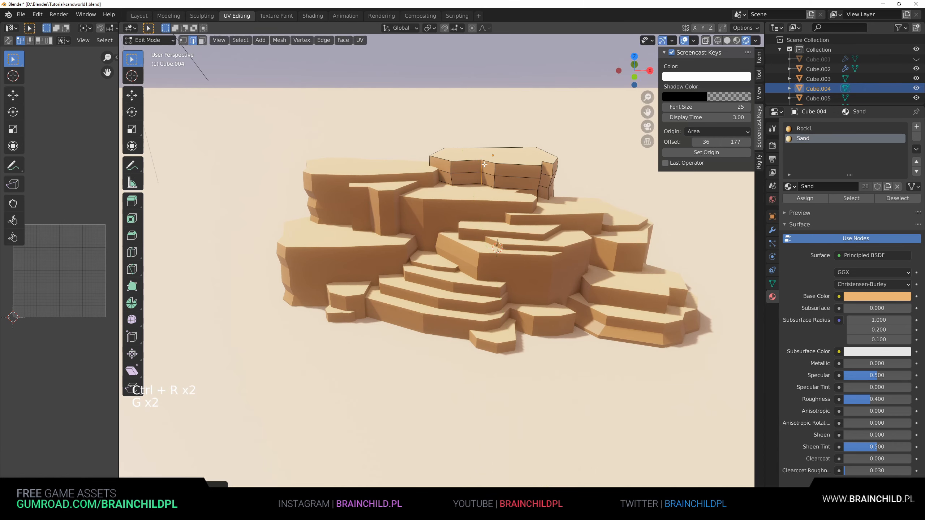
key("Tab")
Step: Add horizontal edge loops around the upper-middle block and scale the lower one to shape its side profile
left_click(493, 218)
key("Tab")
key("ctrl+r")
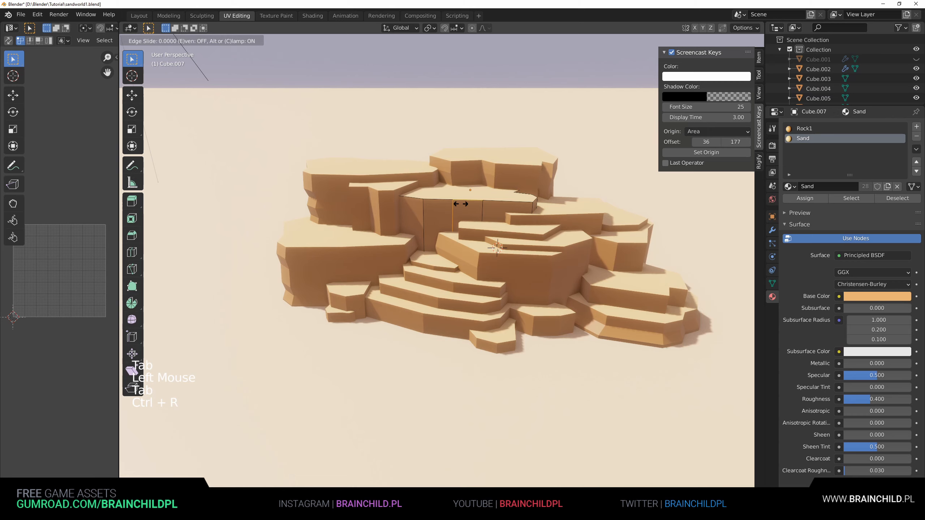
key("ctrl+z")
key("ctrl+r")
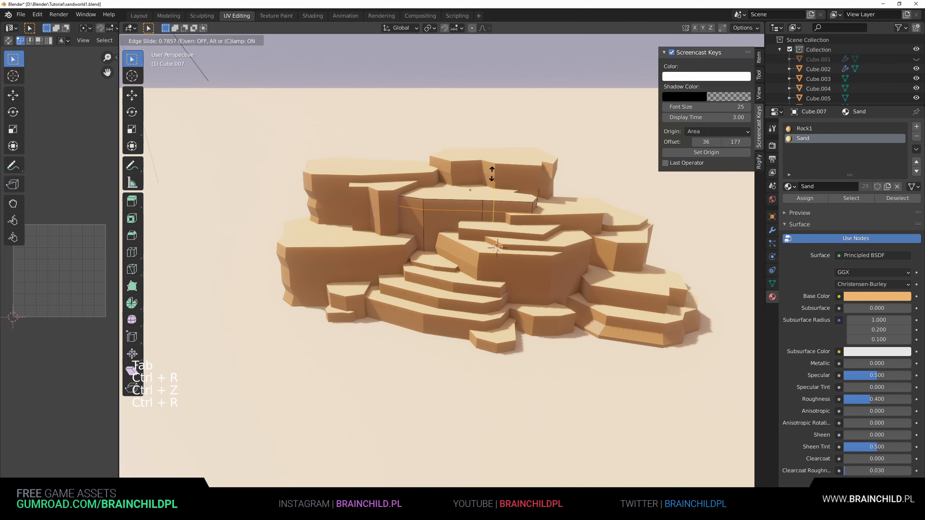
left_click(481, 214)
left_click(487, 197)
key("s")
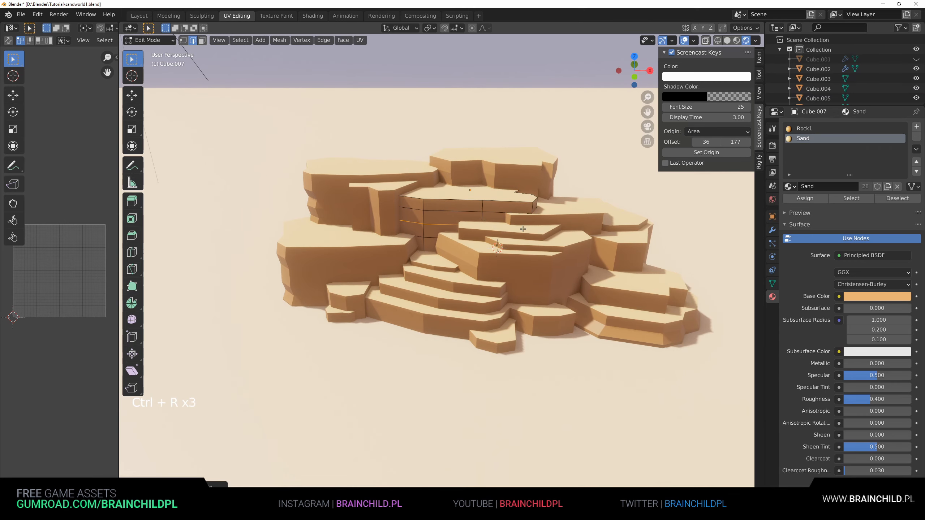
right_click(560, 237)
Step: Add a horizontal edge loop just below the upper-middle block's top edge and scale it inward slightly
key("ctrl+r")
left_click(486, 213)
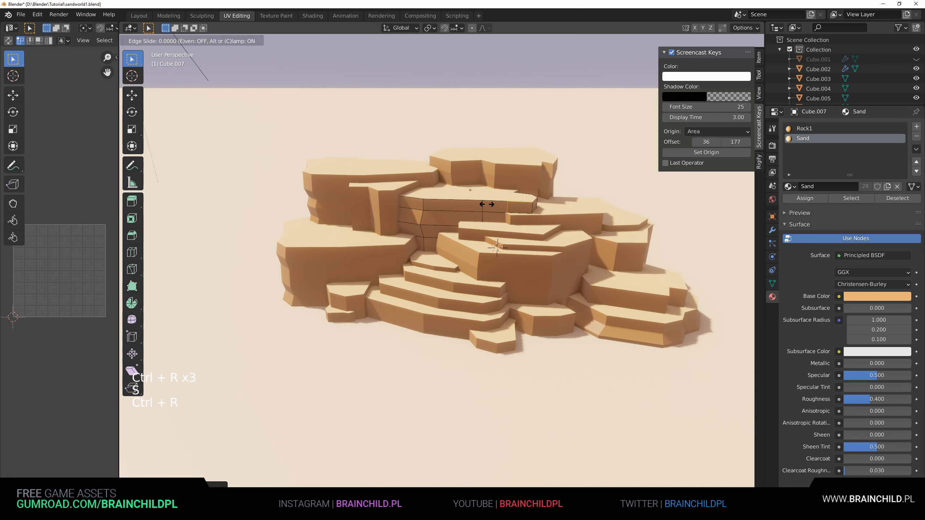
left_click(495, 210)
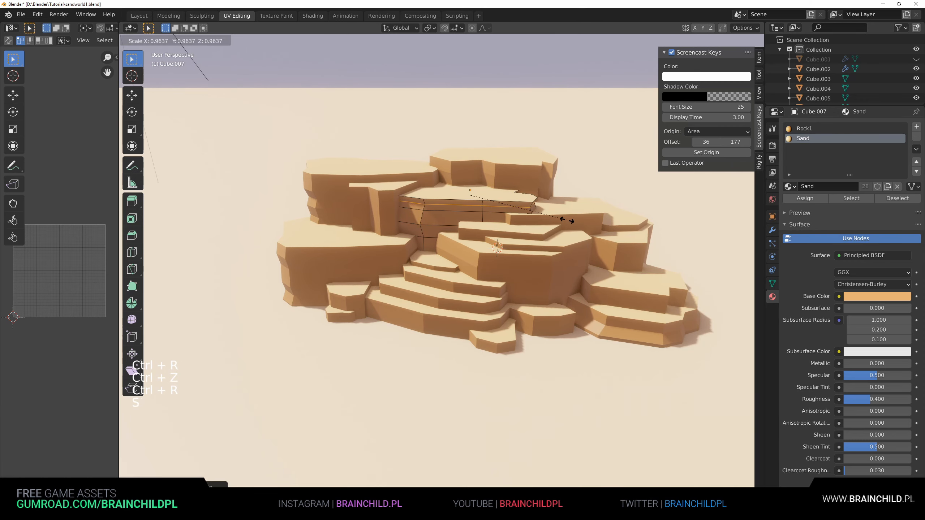
key("ctrl+z")
left_click(483, 202)
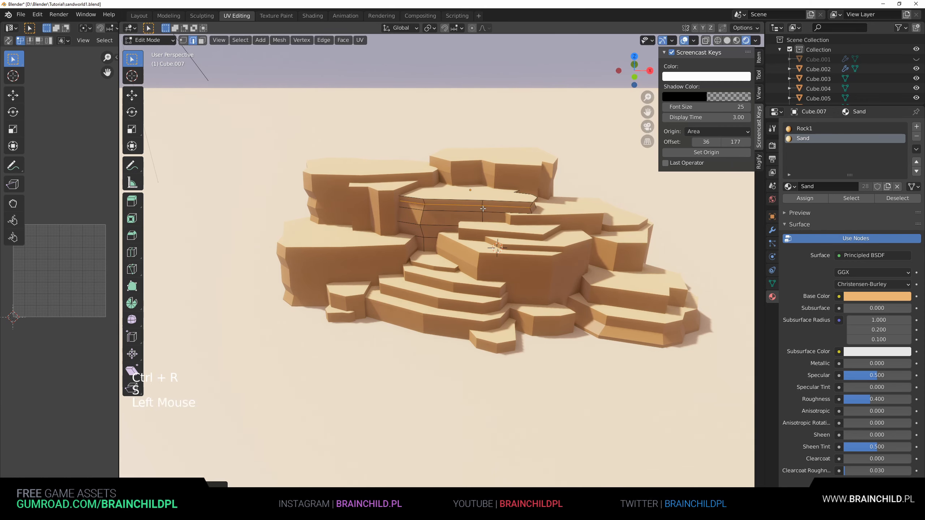
Step: Add a vertical edge loop near the middle of the upper-middle block's front and move it to create a recess
key("ctrl+r")
left_click(475, 211)
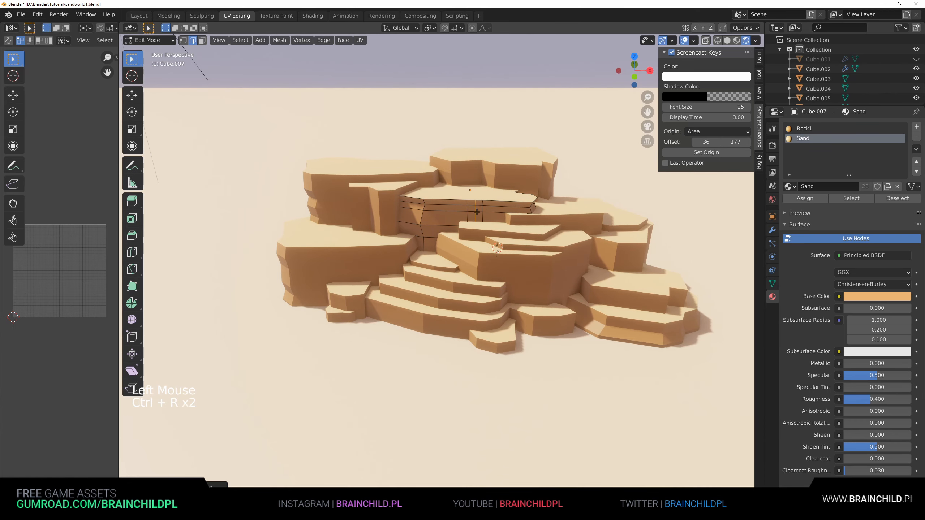
key("g")
key("g")
left_click(480, 208)
Step: Add another vertical edge loop on the left part of the upper-middle block's front and offset it along Y and X
key("ctrl+r")
left_click(442, 215)
key("g")
key("g")
key("y")
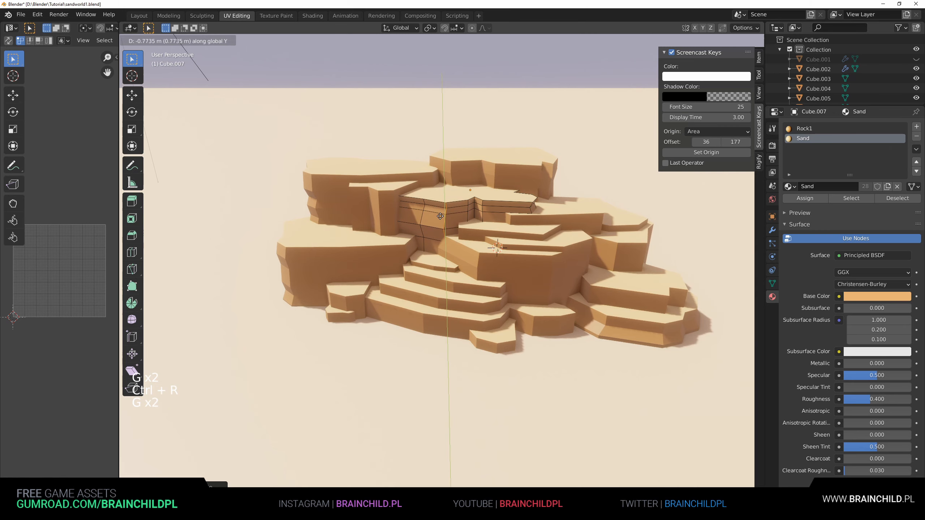
left_click(442, 215)
key("g")
key("x")
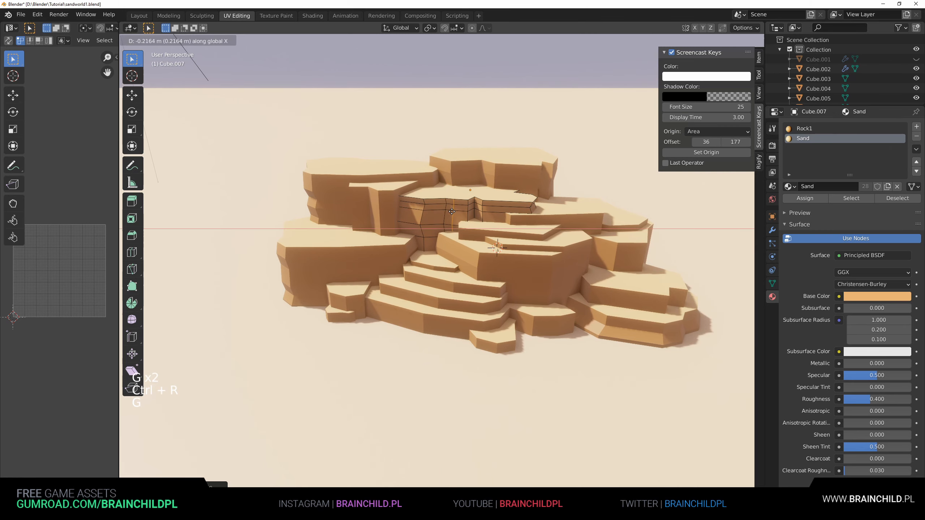
left_click(451, 212)
key("Tab")
Step: Add a vertical edge loop to the front of the right-middle ledge and shift it along X
scroll(486, 242, "down", 2)
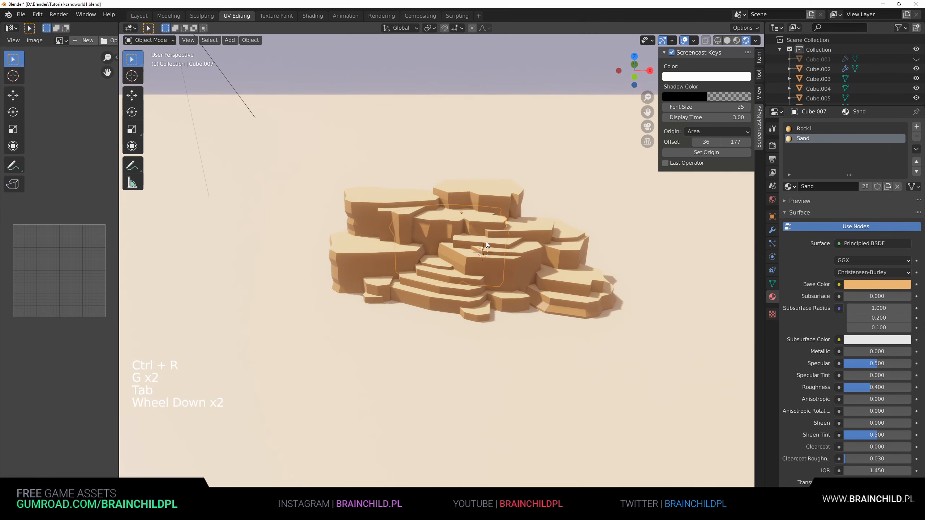
left_click(531, 240)
scroll(546, 241, "up", 1)
left_click(557, 222)
key("Tab")
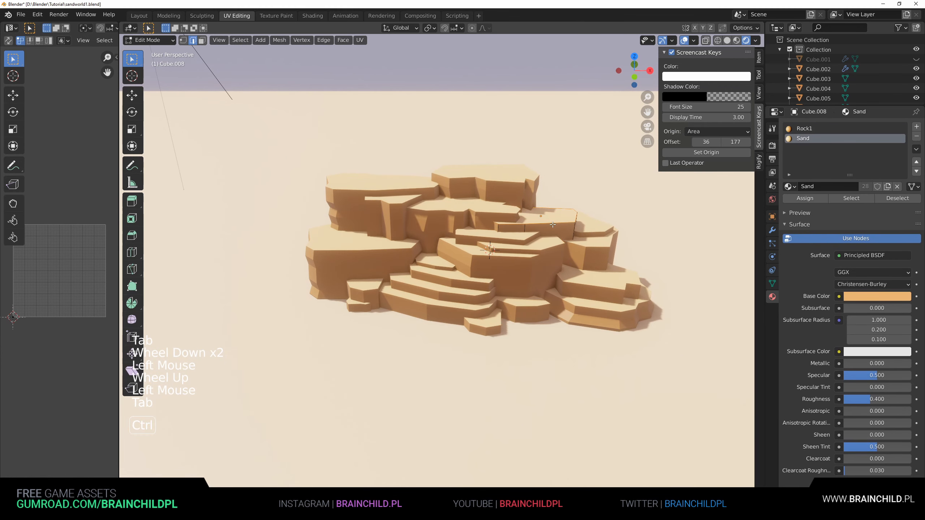
key("ctrl+r")
double_click(553, 225)
key("g")
key("x")
left_click(566, 227)
Step: Move the right-middle ledge's new vertical loop along Y and readjust its position along X
key("g")
key("y")
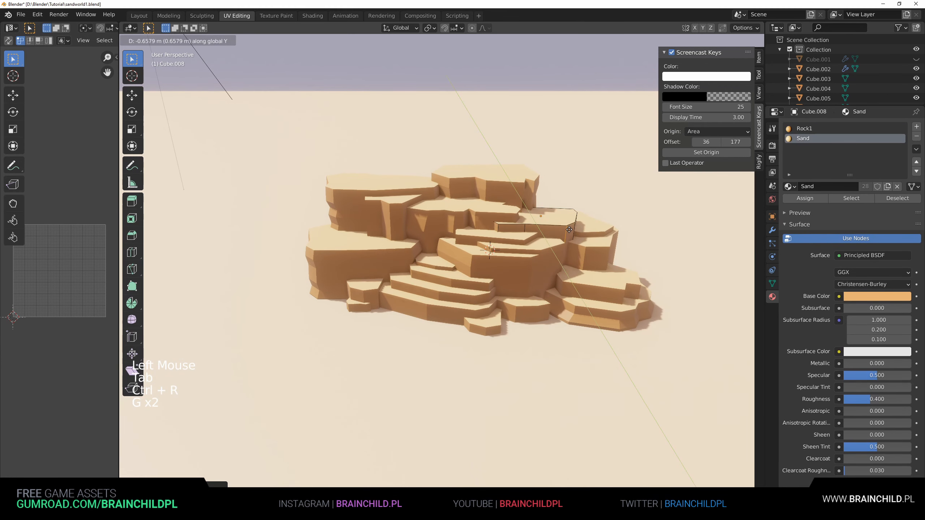
left_click(568, 230)
key("g")
key("x")
left_click(558, 228)
Step: Add a second vertical edge loop near the right-middle ledge's right corner and move it along Y to break up the front
key("ctrl+r")
double_click(563, 225)
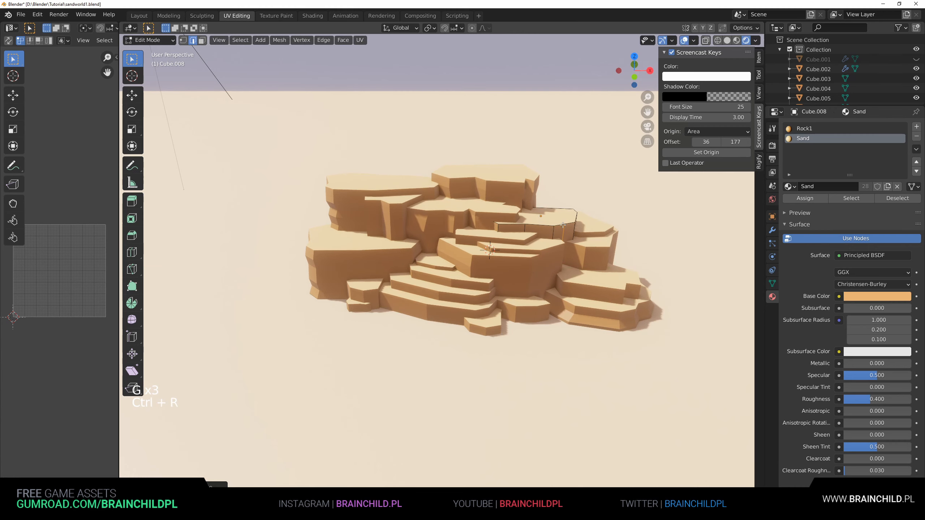
key("g")
key("y")
left_click(557, 222)
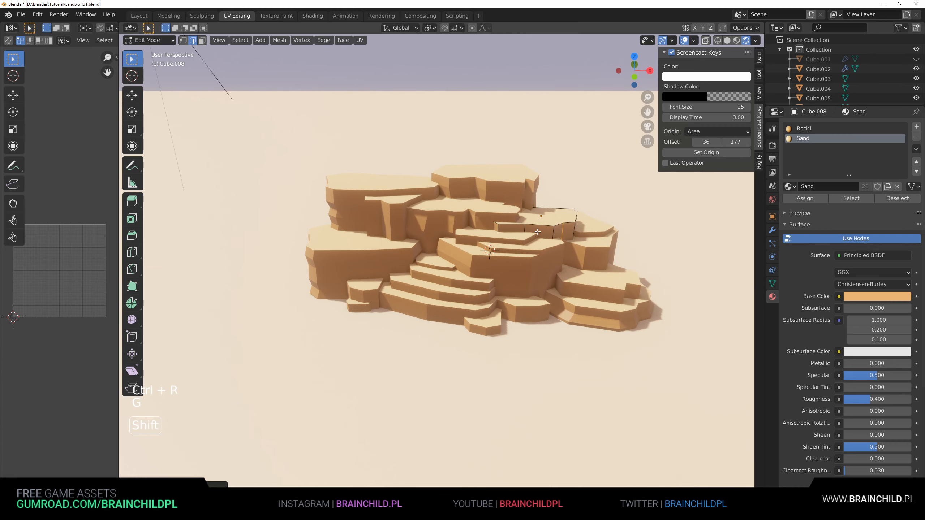
scroll(558, 223, "up", 1)
middle_click_drag(524, 229, 528, 232, "shift")
key("Tab")
Step: Rotate the large lower-left block about the Z axis so a different side faces the front
scroll(493, 245, "down", 2)
left_click(468, 343)
scroll(445, 312, "up", 1)
middle_click_drag(445, 312, 457, 304, "shift")
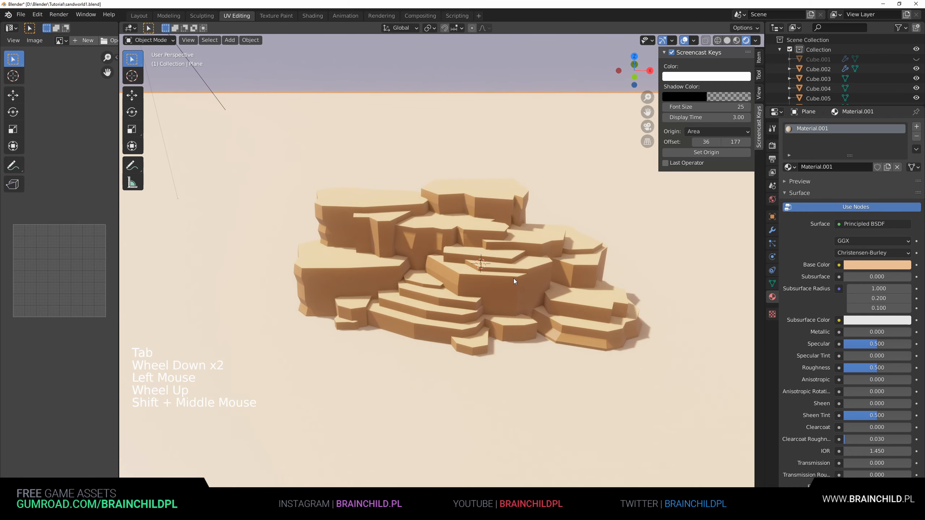
left_click(328, 263)
key("r")
key("z")
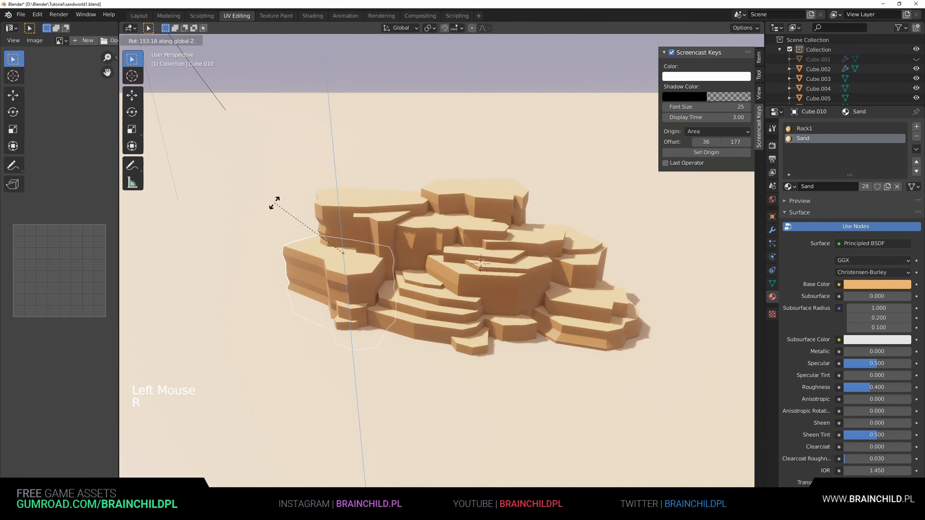
left_click(314, 207)
Step: Move the rotated lower-left block along X and Y so it fits against the neighbouring rocks, and deselect it
key("g")
key("x")
left_click(318, 204)
key("g")
key("y")
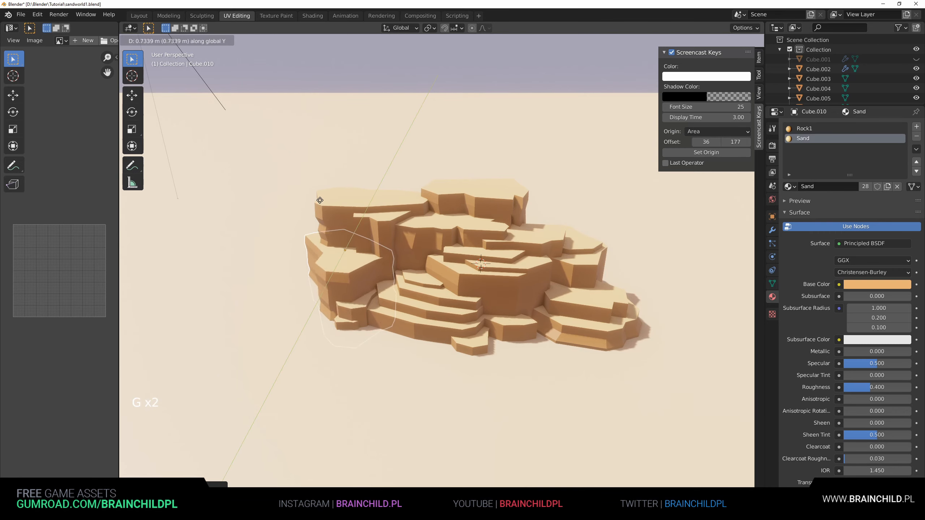
left_click(320, 200)
left_click(346, 201)
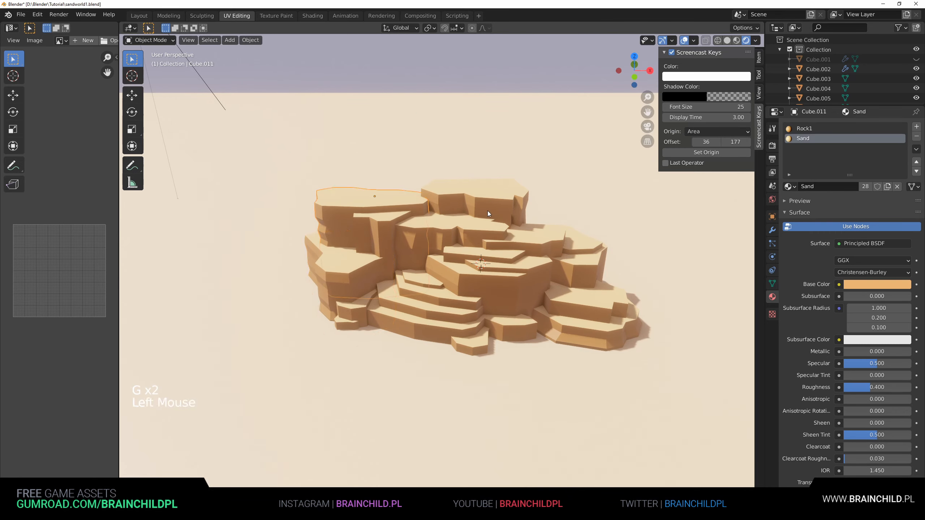
left_click(495, 154)
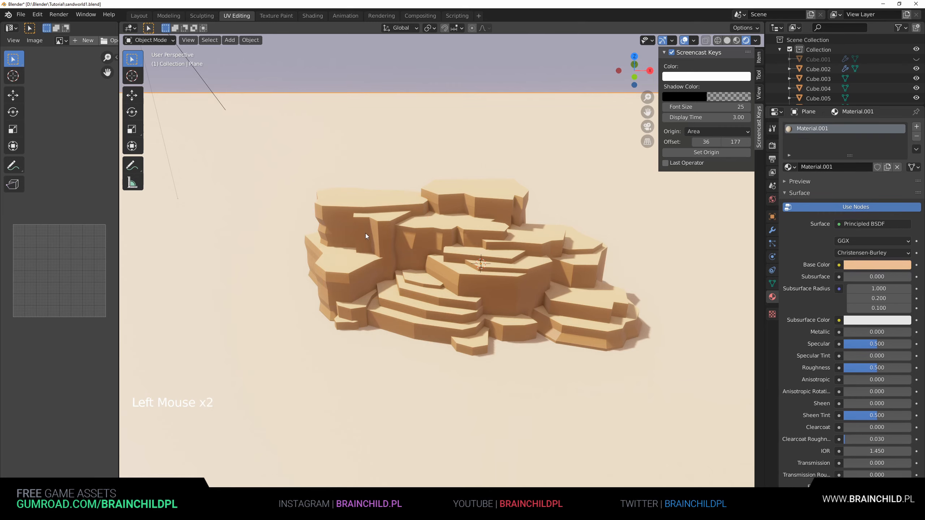
Step: Maximize the 3D viewport around the rock formation and save the file
middle_click_drag(464, 234, 513, 204, "shift")
scroll(479, 224, "up", 1)
key("ctrl+space")
scroll(521, 200, "down", 1)
key("ctrl+s")
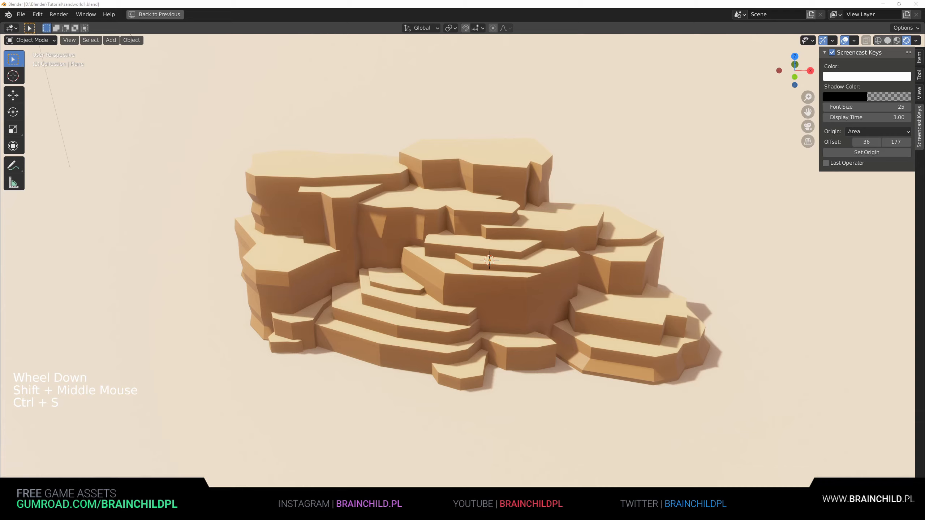
Step: Duplicate the large central block, place the copy behind the right side of the formation, and rotate it about Z
middle_click_drag(470, 269, 445, 279, "shift")
left_click(559, 232)
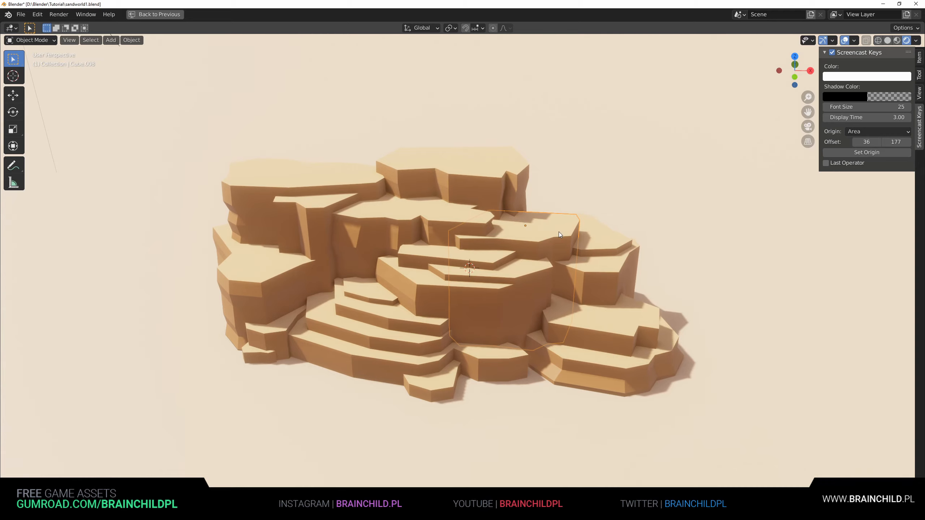
left_click(482, 310)
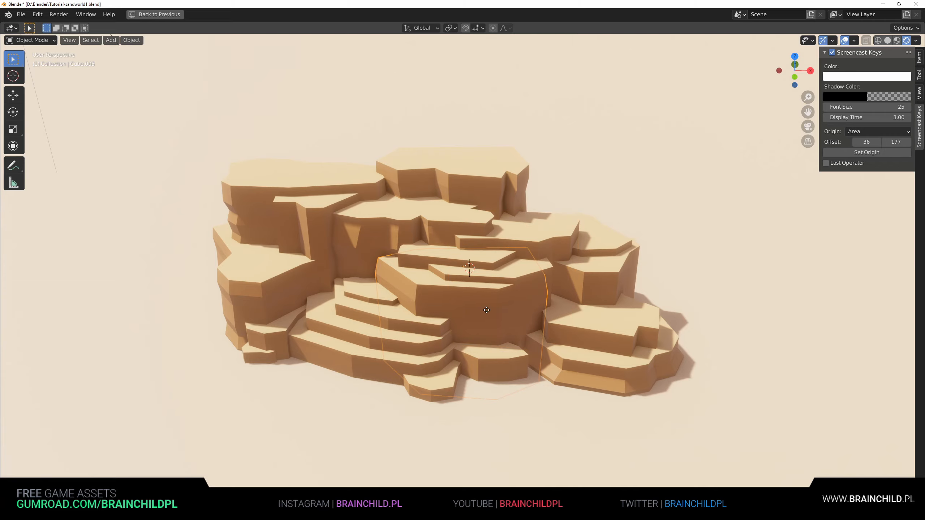
key("shift+d")
key("x")
key("y")
left_click(616, 236)
key("r")
key("z")
left_click(583, 169)
Step: Lower the duplicated block along Z and move it forward along Y behind the lower-right ledges
key("g")
key("z")
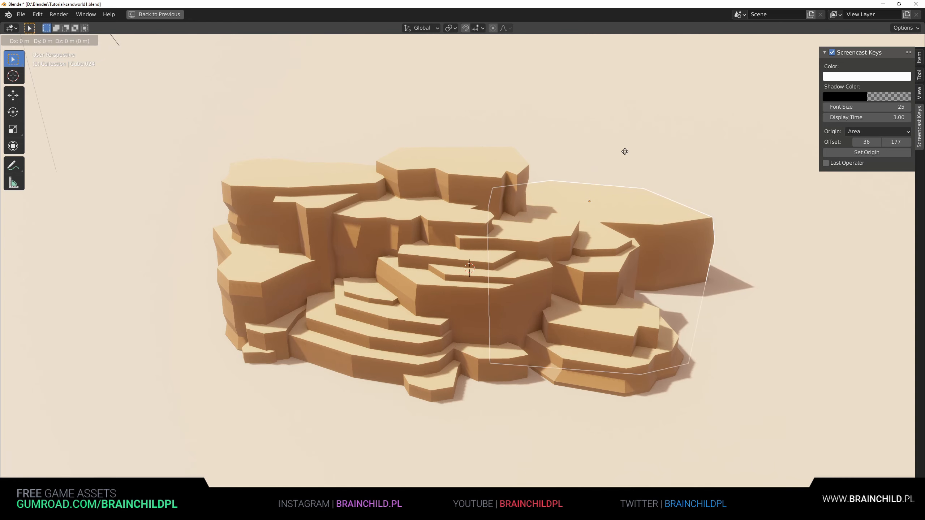
left_click(650, 194)
key("shift+d")
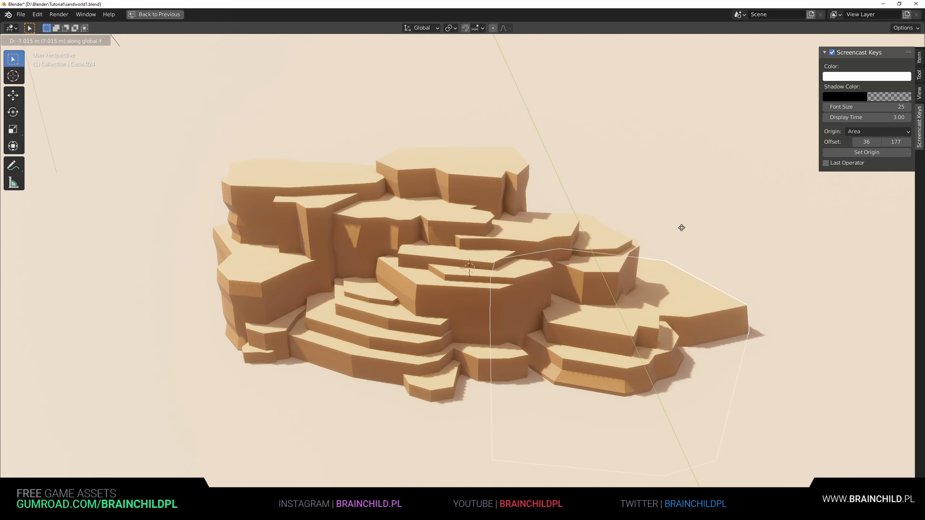
left_click(681, 226)
Step: Duplicate the lowered block, place the copy higher behind the right-hand ledges, and rotate it about Z
key("g")
left_click(647, 161)
key("r")
key("z")
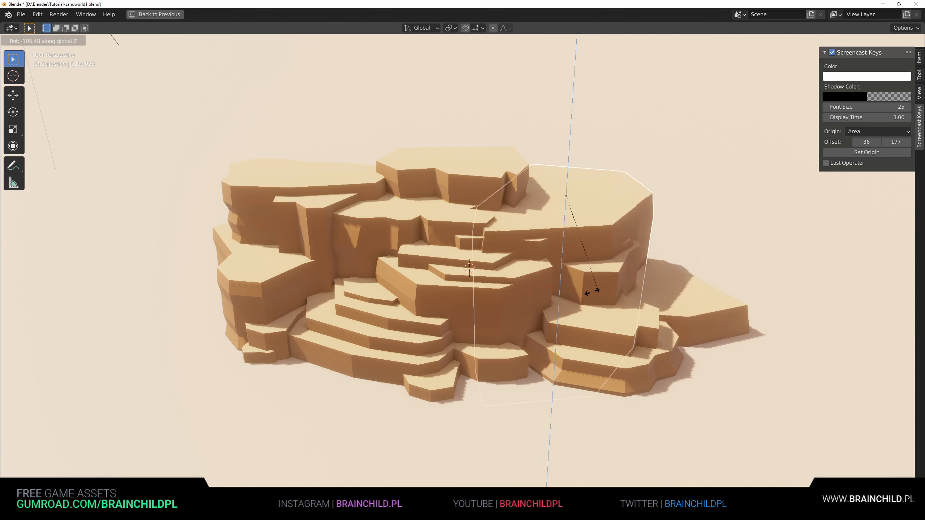
left_click(516, 277)
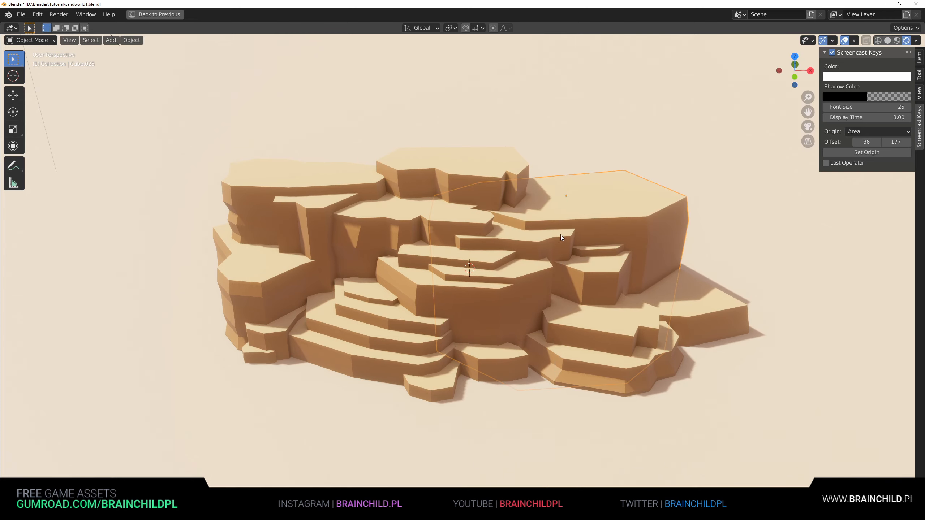
Step: Duplicate the top central block, scale the copy smaller, and place it higher and behind the left side of the formation
left_click(513, 180)
key("shift+d")
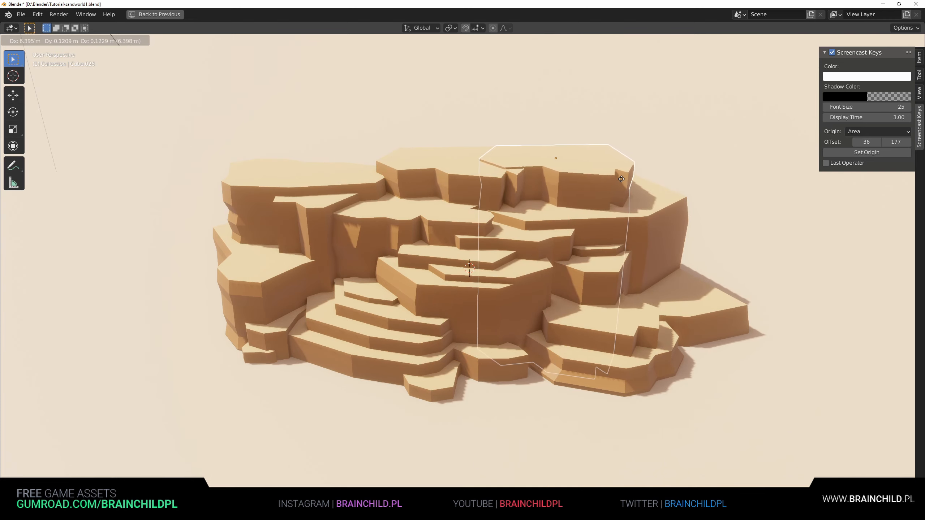
left_click(627, 183)
key("s")
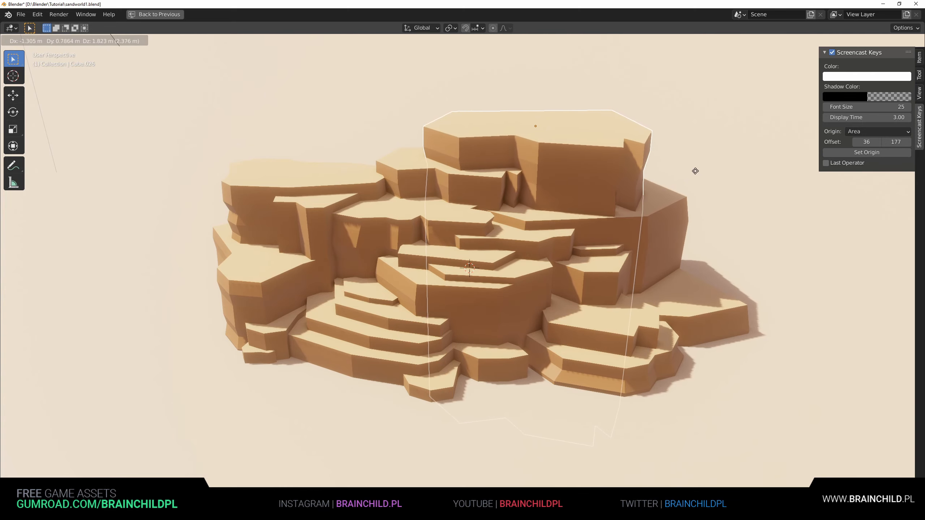
left_click(695, 174)
key("s")
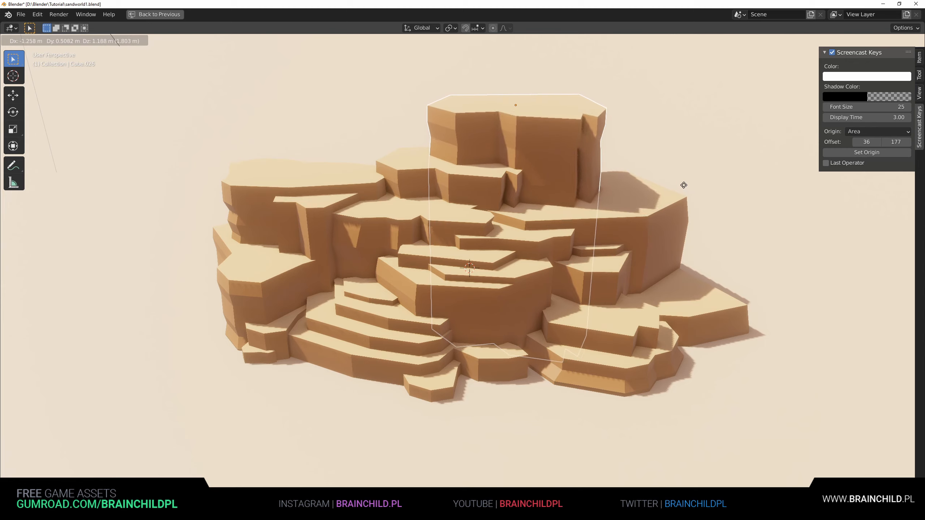
left_click(615, 190)
key("g")
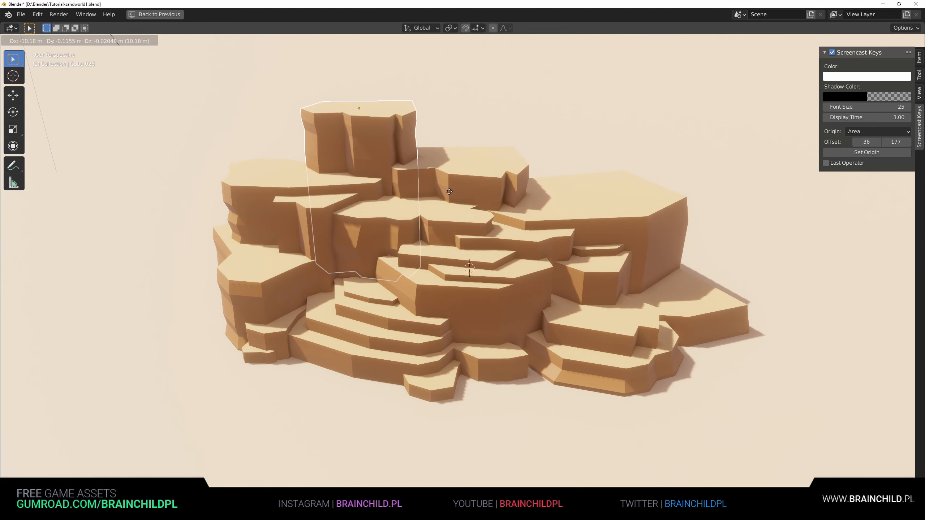
left_click(451, 196)
key("g")
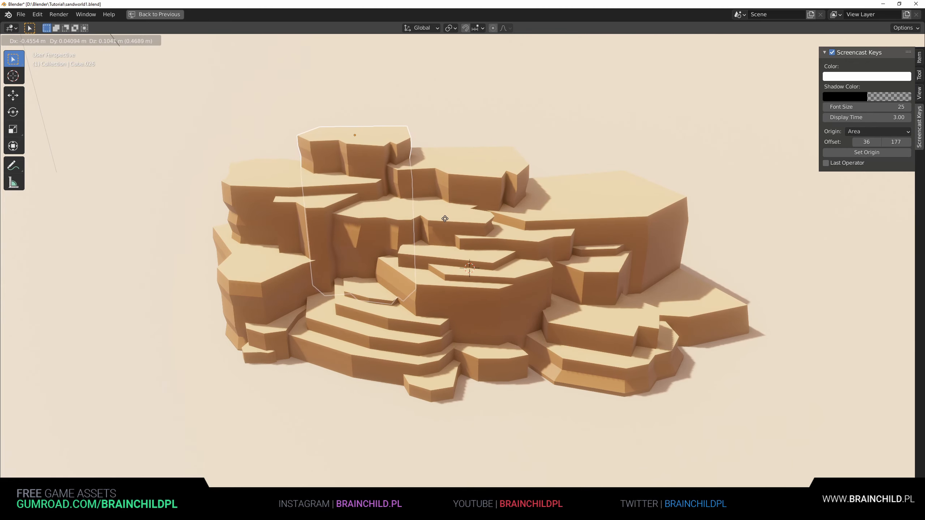
left_click(446, 221)
key("r")
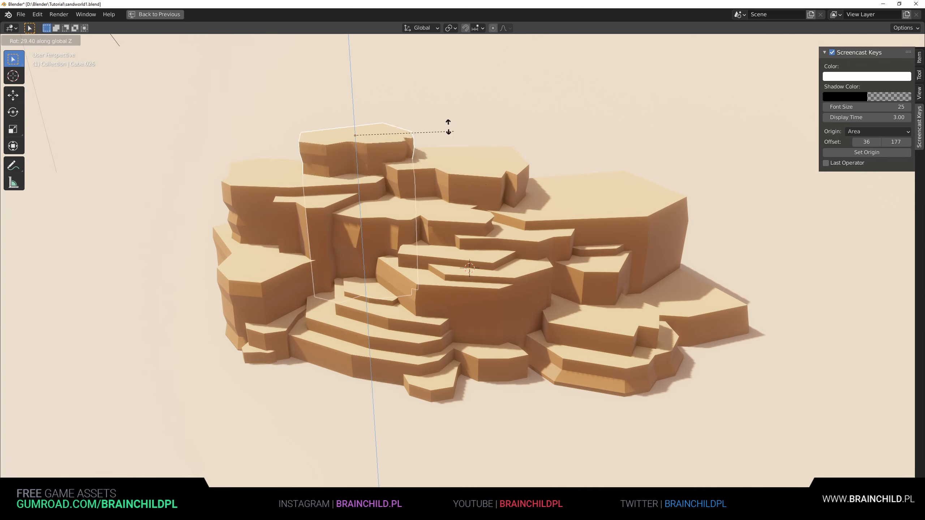
key("z")
left_click(313, 117)
Step: Slide the vertical notch edge on the top central block's front face toward the middle of that face
left_click(457, 191)
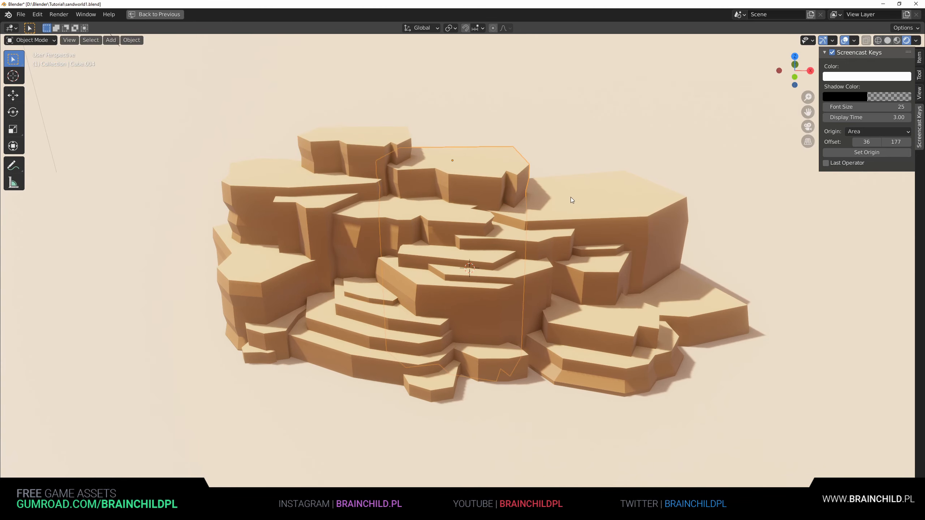
key("Tab")
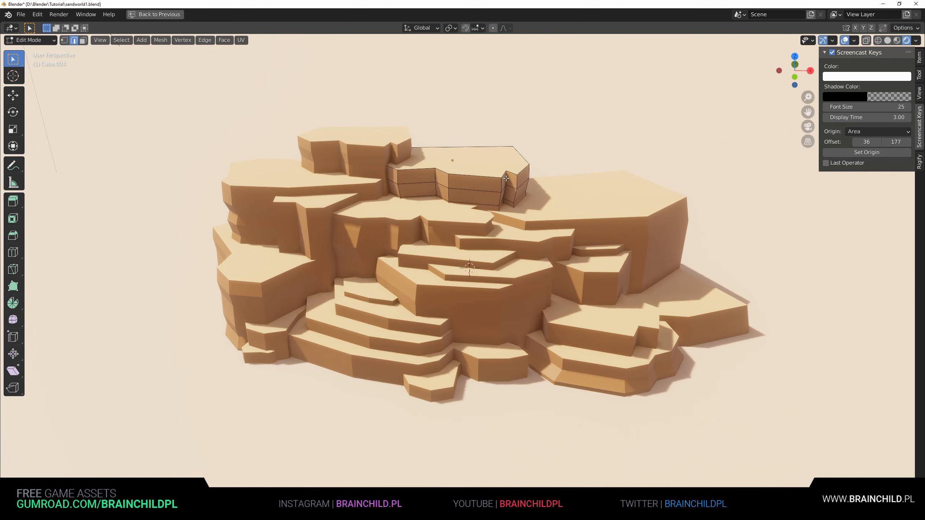
left_click(506, 179, "alt")
key("g")
key("g")
left_click(478, 187)
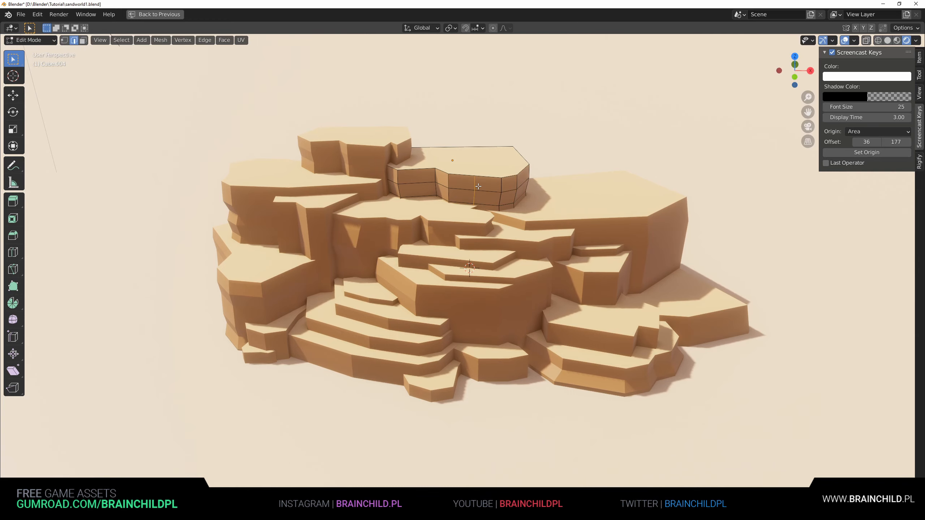
Step: Push the slid edge back about 1.09 m along Y and adjust the neighbouring front edge along Y
key("g")
key("x")
key("y")
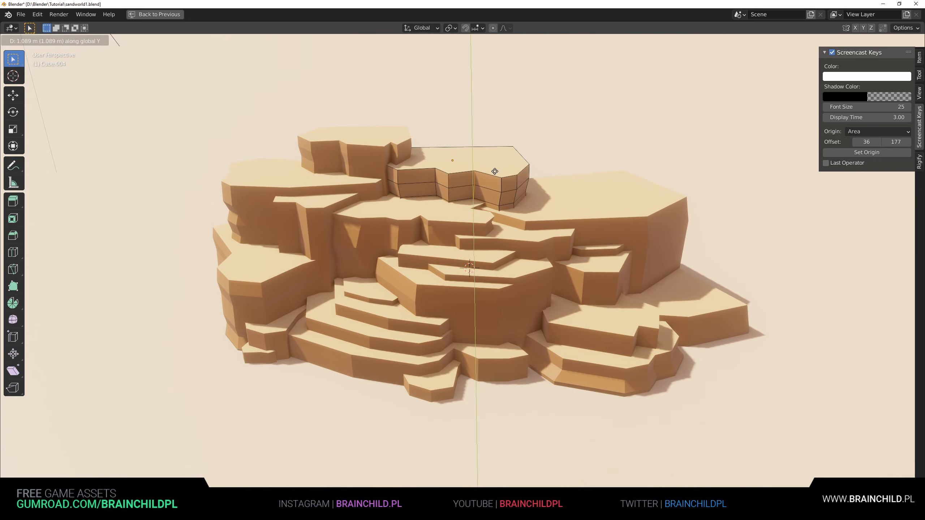
left_click(495, 171)
double_click(490, 178)
key("g")
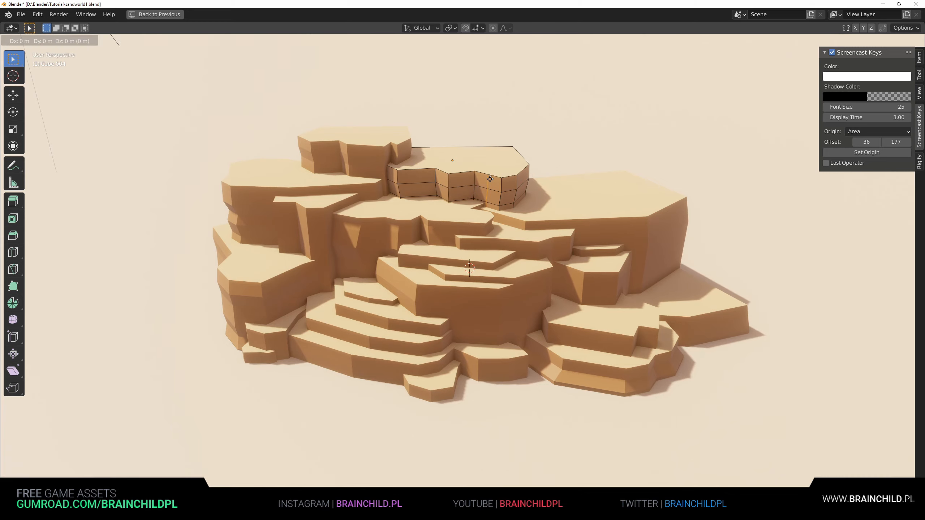
key("y")
left_click(489, 181)
key("Tab")
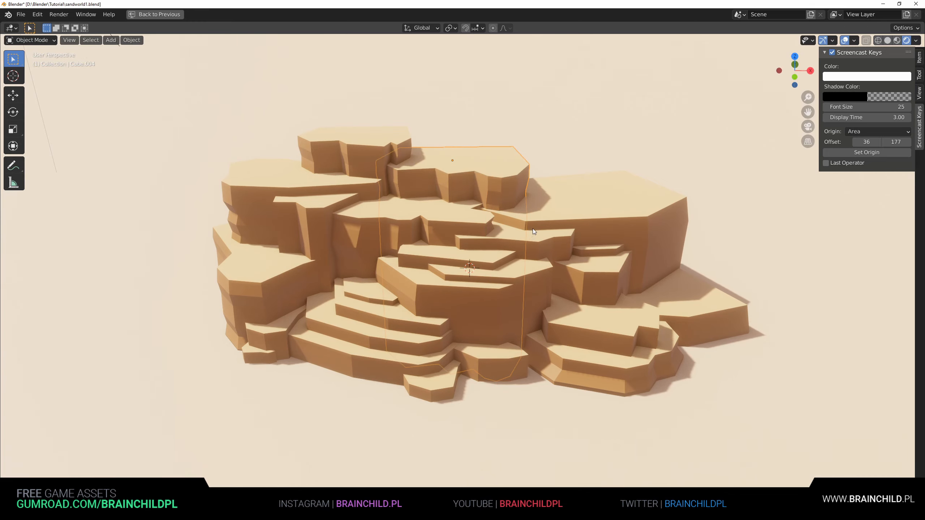
Step: Bevel the rear right vertical corner edge of the top central block and return to the rendered view
key("Tab")
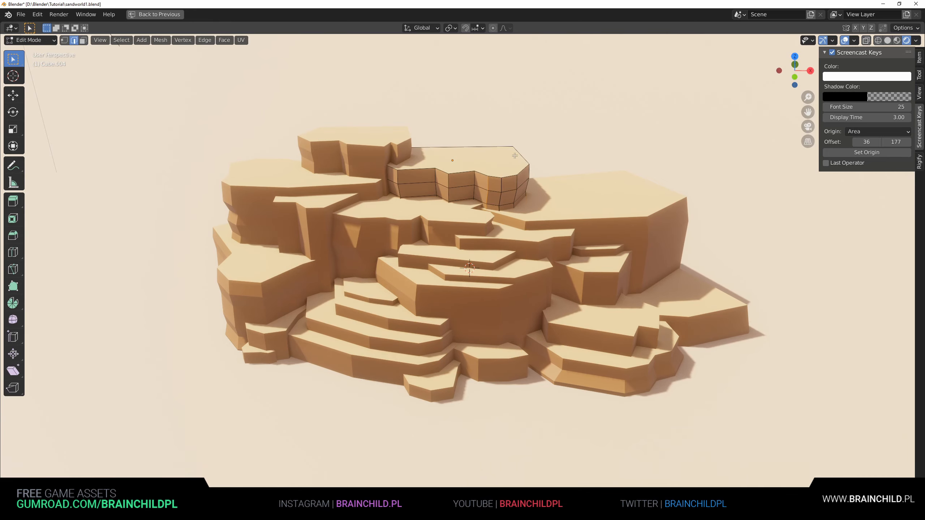
key("1")
left_click(512, 148)
key("z")
left_click(520, 150)
key("3")
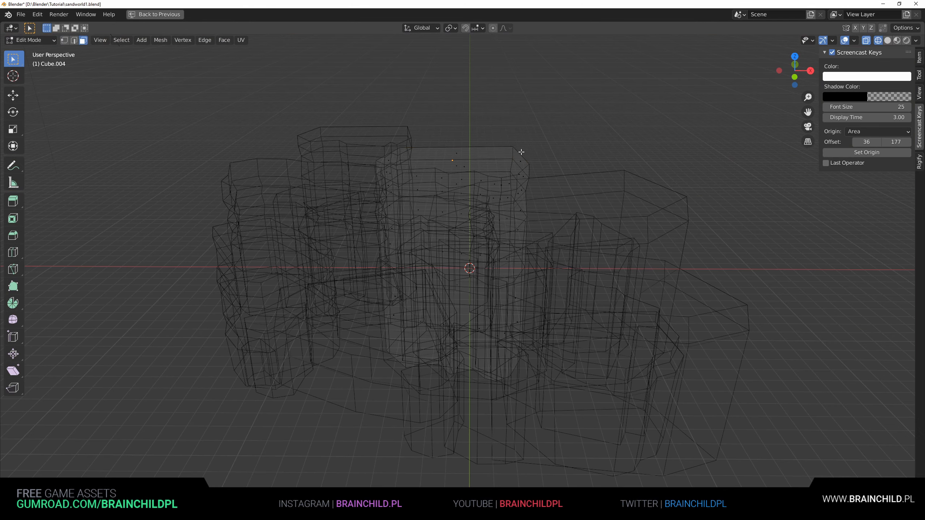
left_click(511, 154)
key("alt+a")
key("2")
left_click(512, 155, "alt")
key("z")
left_click(757, 173)
key("ctrl+b")
left_click(673, 189)
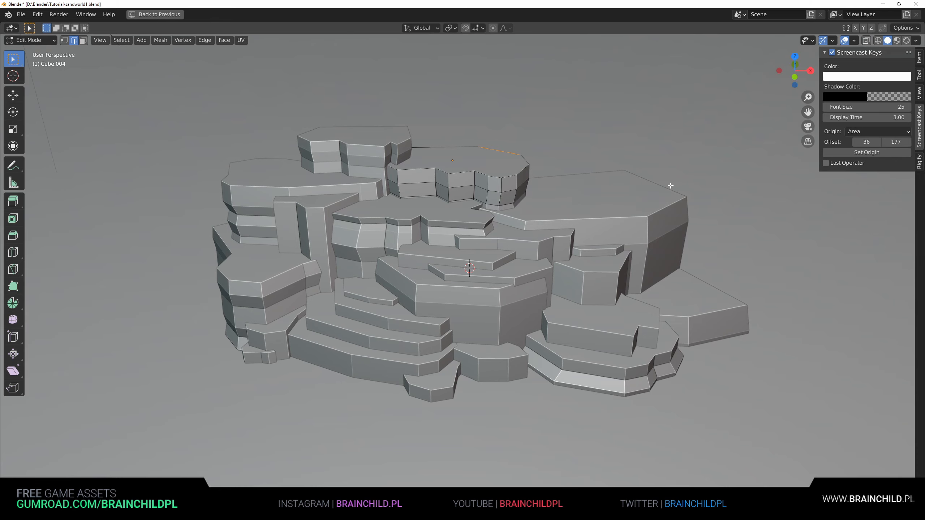
left_click(910, 41)
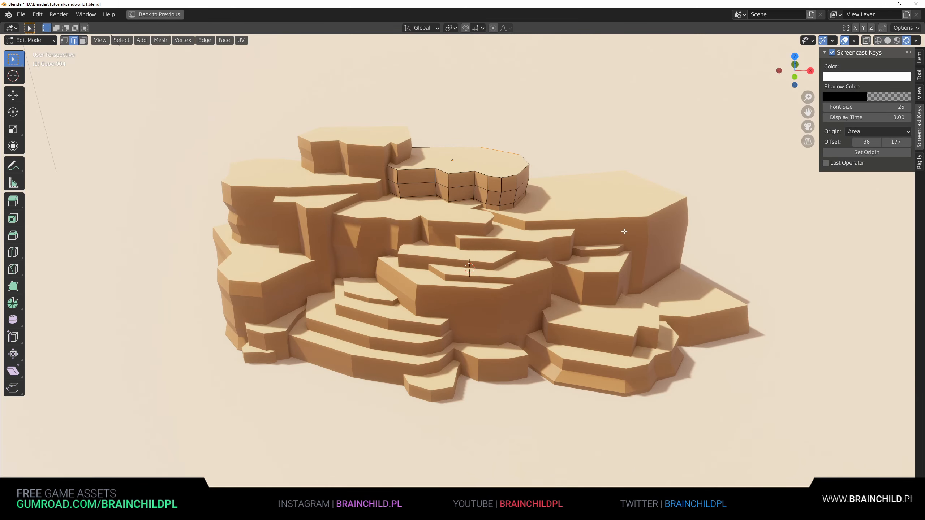
key("Tab")
Step: Bevel the rear vertical corner edge of the large right-hand block and return to the rendered view
left_click(562, 150)
left_click(626, 205)
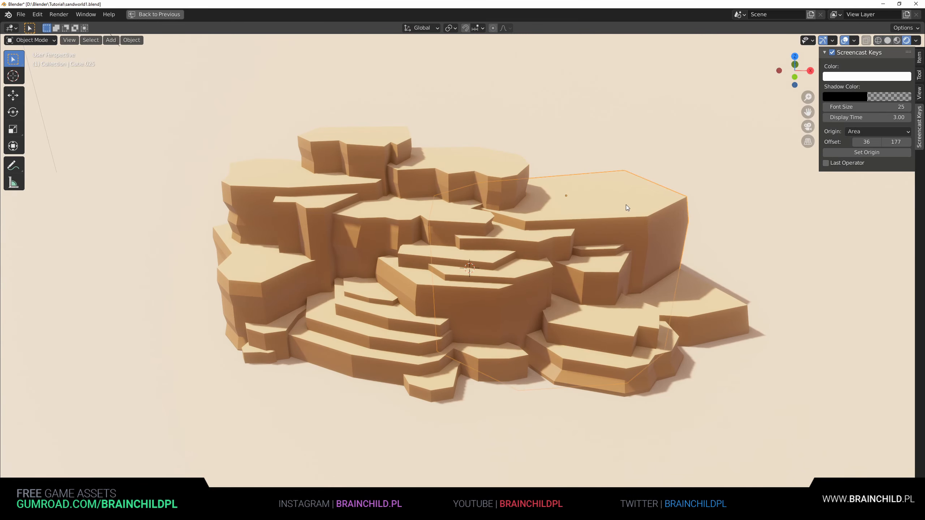
key("Tab")
key("z")
left_click(464, 211)
left_click(623, 183)
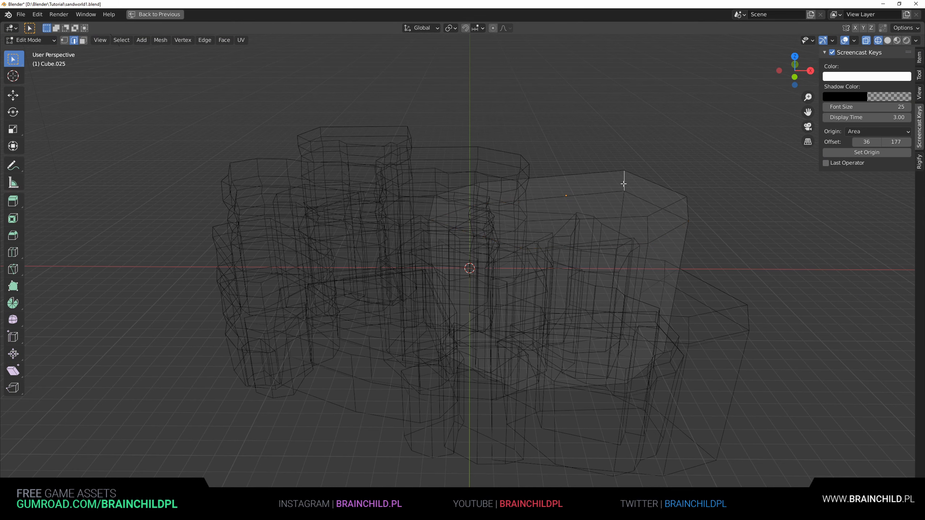
key("z")
left_click(682, 190)
key("ctrl+b")
left_click(787, 219)
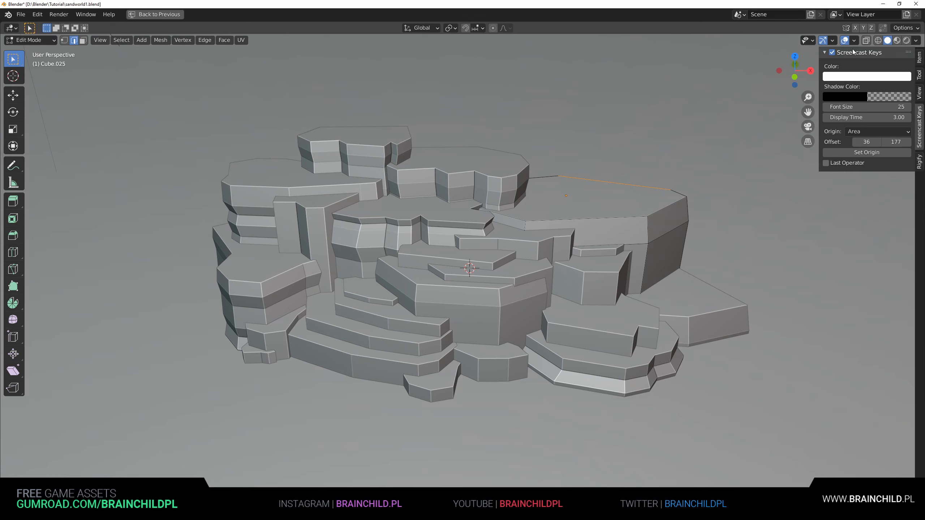
left_click(915, 41)
left_click(907, 41)
left_click(907, 42)
key("Tab")
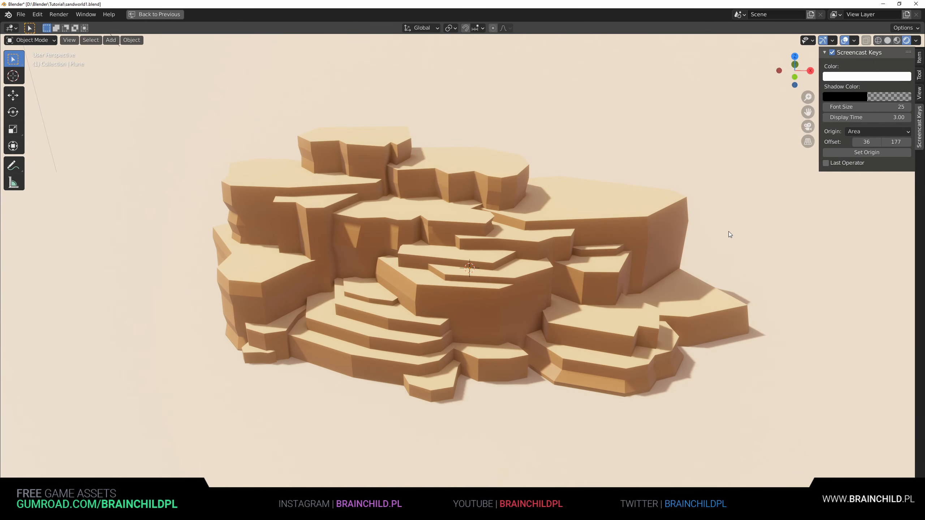
Step: Change the ground plane material's Base Color to a darker, more saturated orange sand tone and check it around the rocks
key("ctrl+space")
left_click(864, 265)
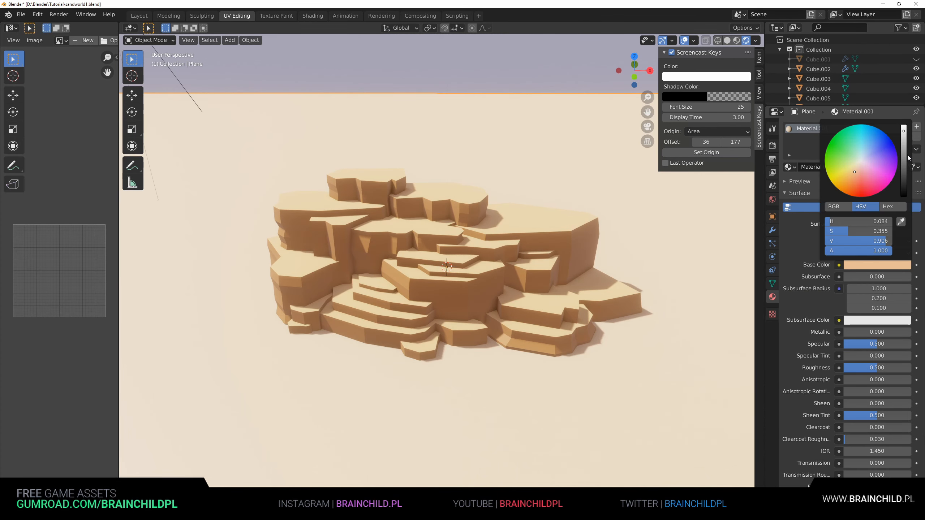
left_click_drag(849, 176, 854, 174)
left_click_drag(903, 137, 902, 146)
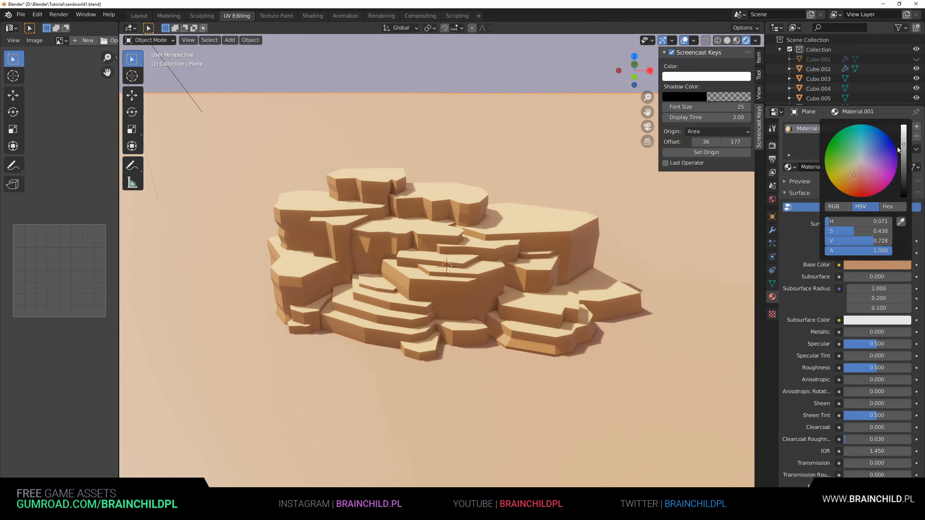
left_click_drag(854, 174, 850, 177)
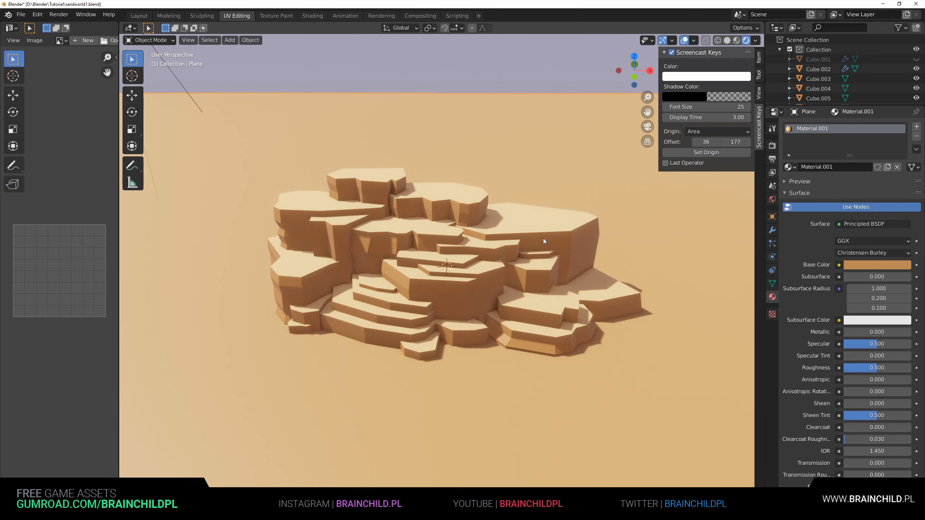
key("ctrl+space")
mouse_move(543, 238)
middle_mouse_down()
mouse_move(531, 214)
mouse_move(589, 243)
middle_mouse_up()
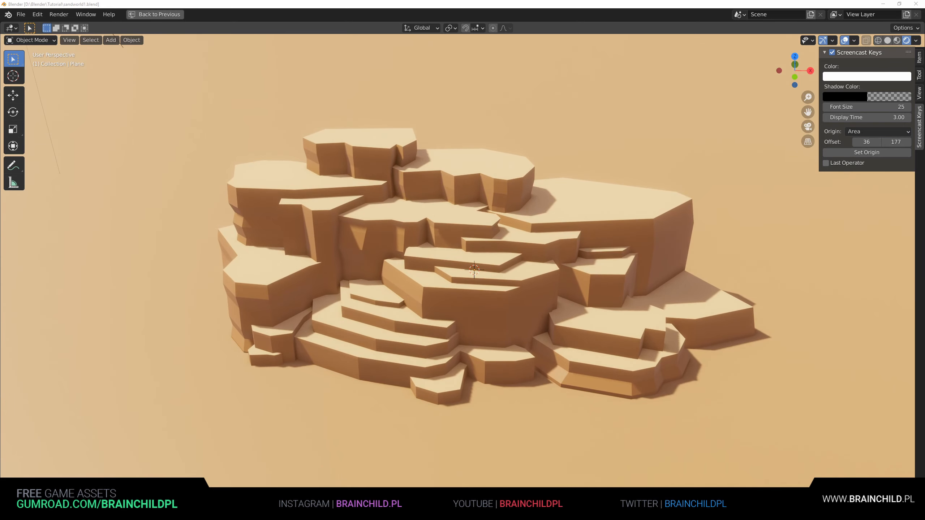
mouse_move(518, 257)
middle_mouse_down()
mouse_move(475, 254)
mouse_move(549, 246)
mouse_move(537, 237)
mouse_move(534, 259)
middle_mouse_up()
Step: Set the render shadows' Cube Size and Cascade Size to 2048 px, enable High Bitdepth, and save the file
key("ctrl+space")
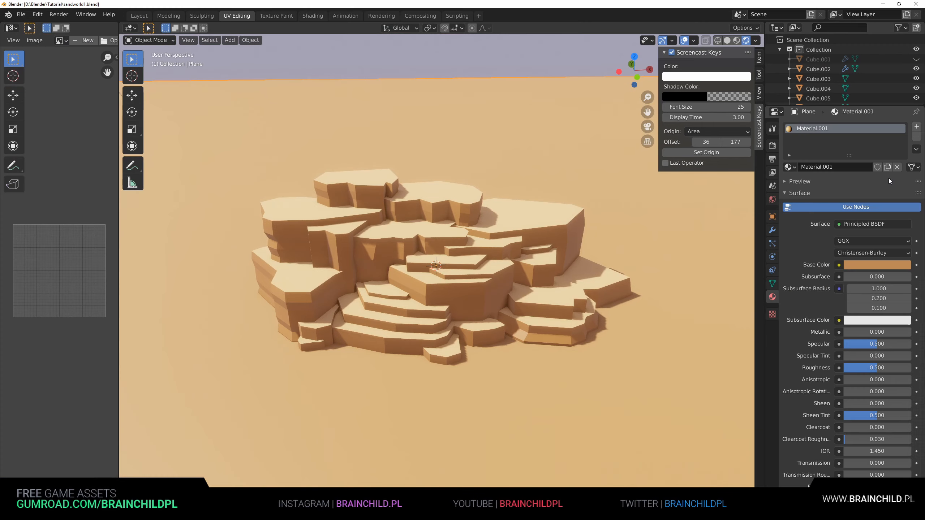
left_click(772, 160)
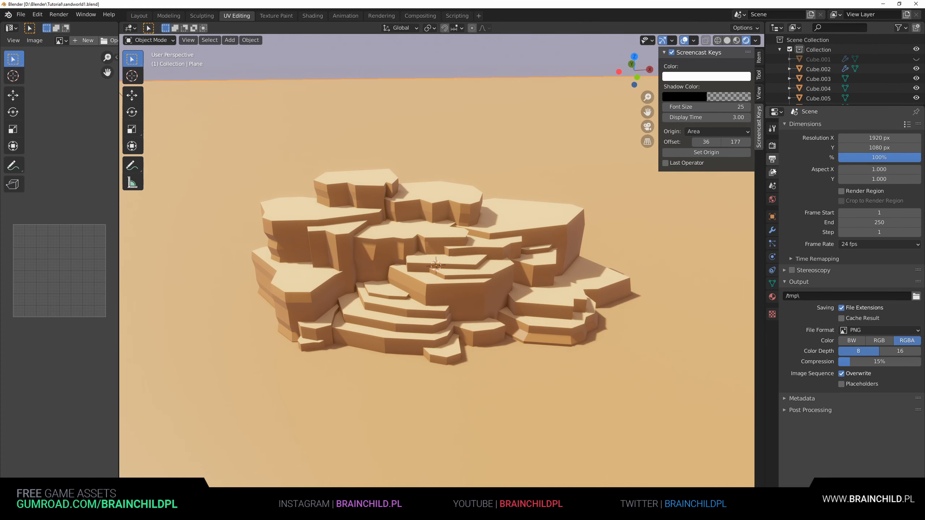
left_click(773, 145)
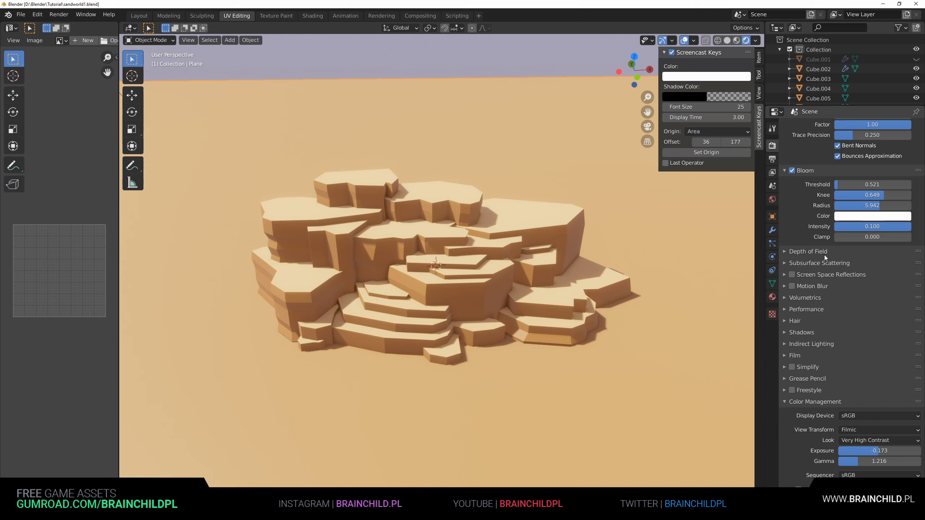
left_click(801, 332)
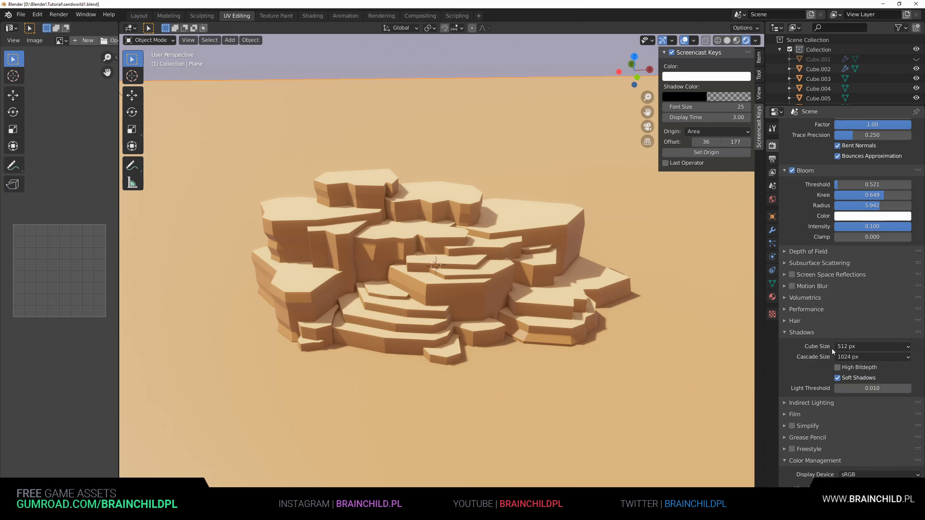
left_click(848, 346)
left_click(837, 410)
left_click(858, 357)
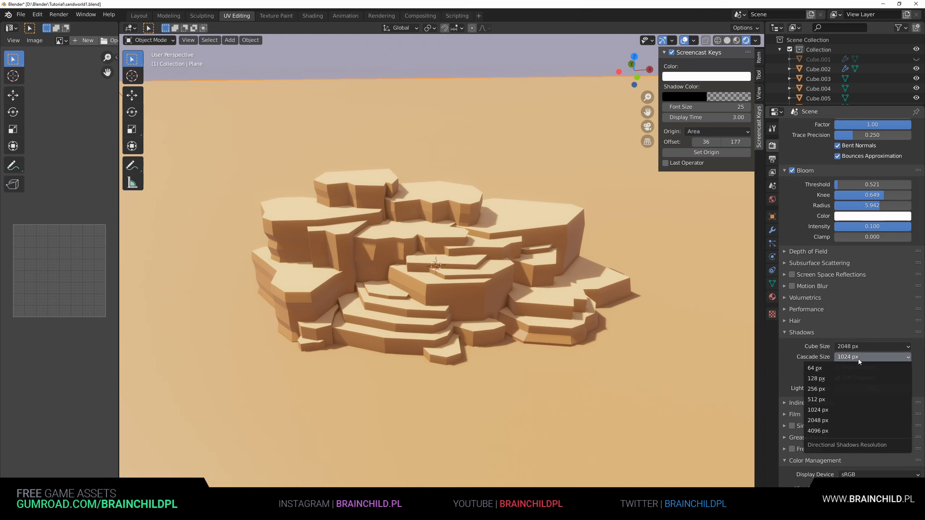
left_click(835, 421)
key("ctrl+s")
Step: Set the Color Management Exposure to 0.606 and Gamma to 0.935
scroll(839, 389, "down", 4)
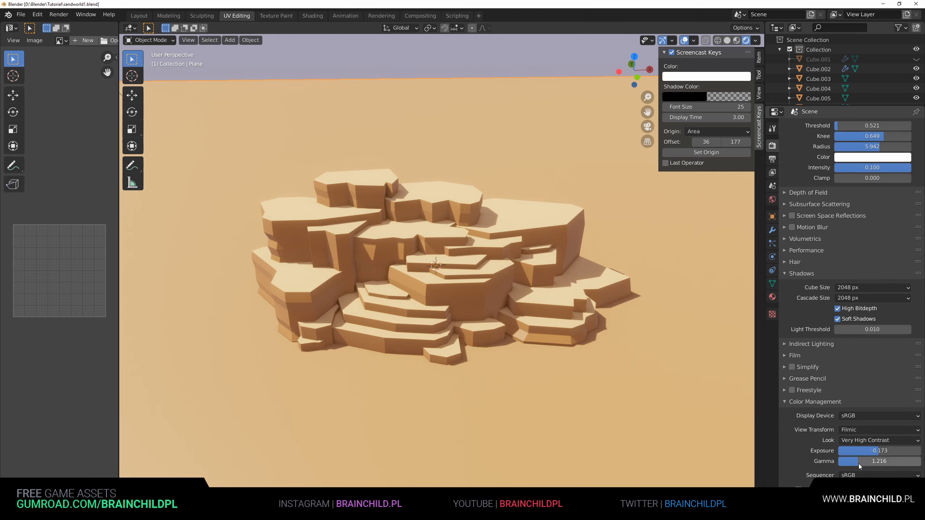
mouse_move(879, 462)
left_mouse_down()
mouse_move(896, 452)
mouse_move(882, 462)
mouse_move(884, 451)
left_mouse_up()
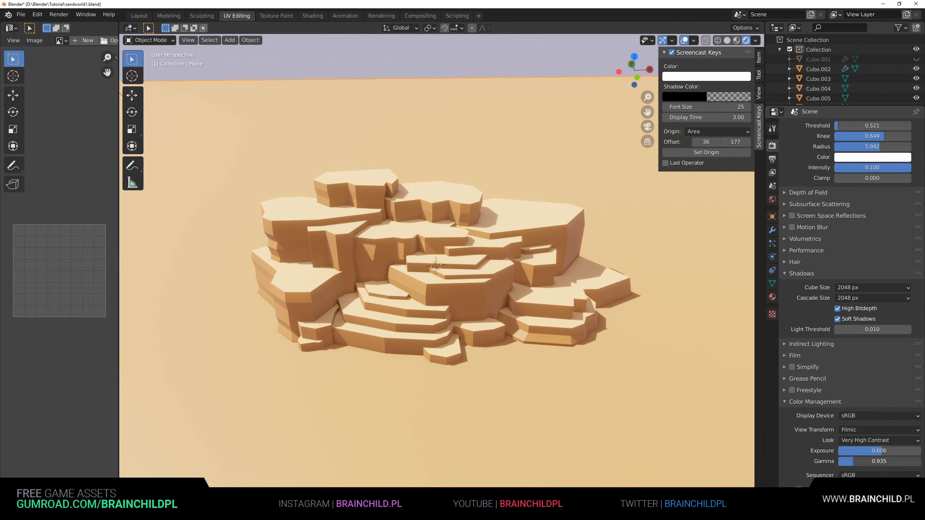
Step: Maximize the 3D viewport and place the 3D cursor on the open sand to the right of the rock formation
key("ctrl+space")
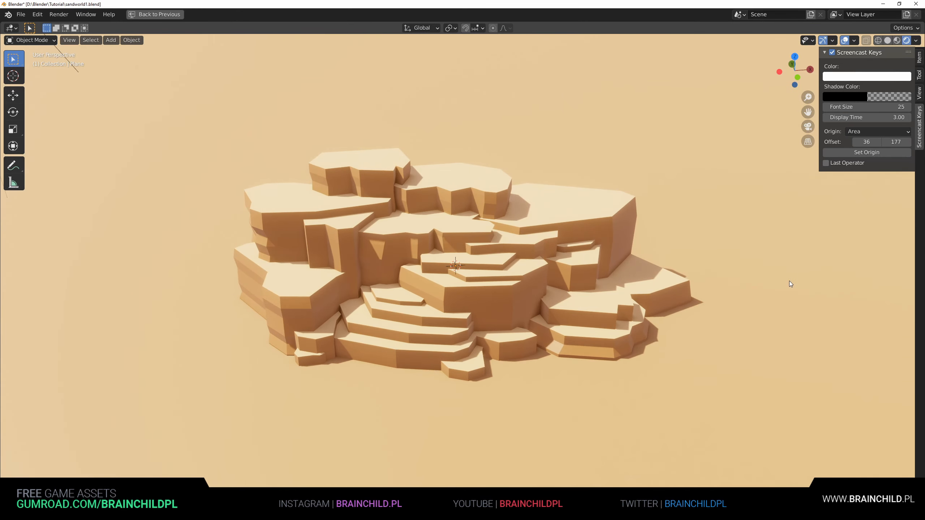
scroll(734, 278, "down", 5)
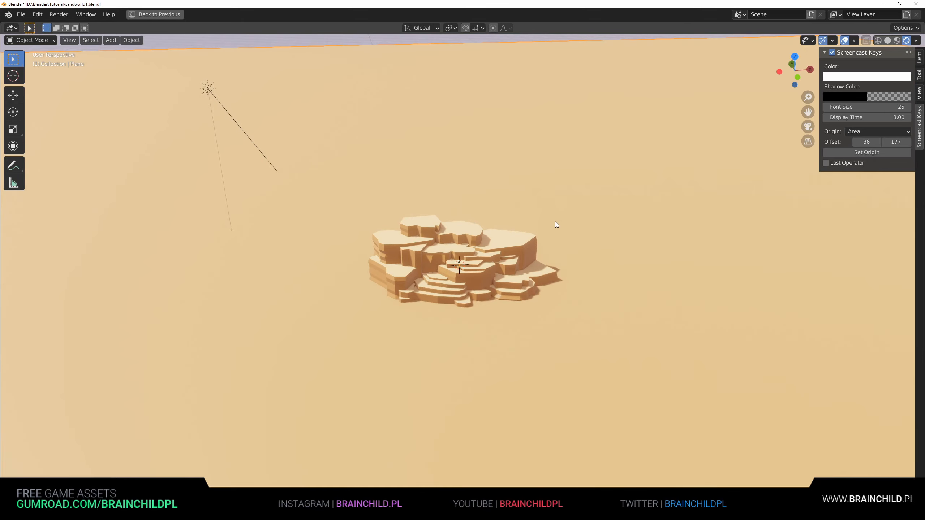
right_click(715, 270)
scroll(742, 298, "up", 3)
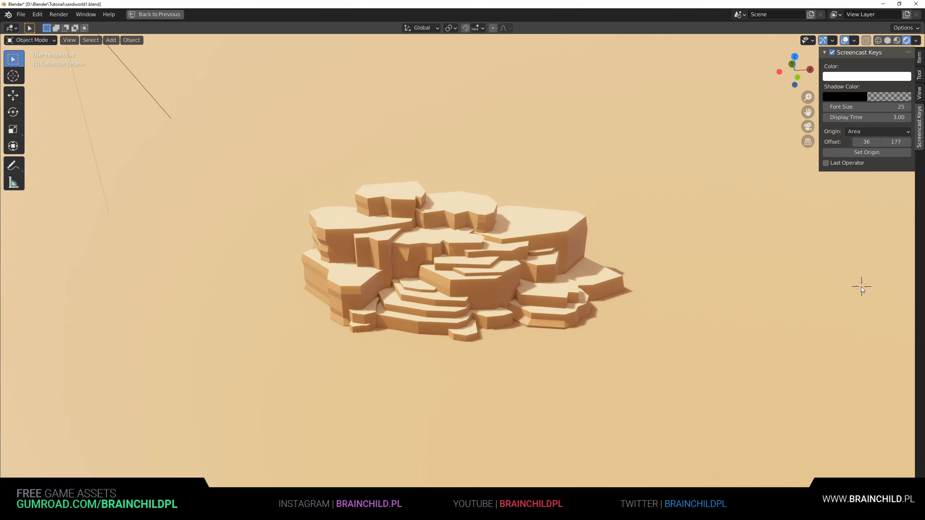
scroll(698, 298, "down", 8)
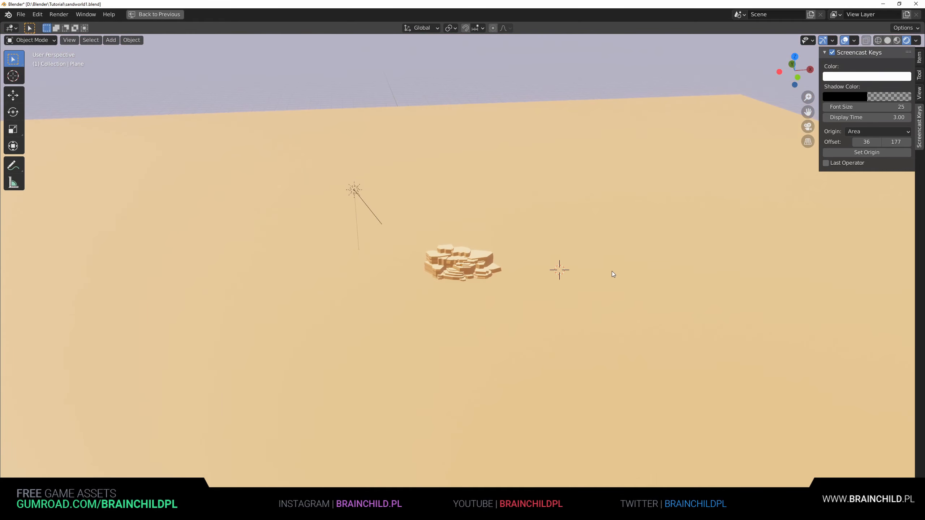
Step: Raise the Ambient Occlusion Distance to 8.33 m in the render settings and save the file
key("shift+a")
scroll(432, 312, "up", 8)
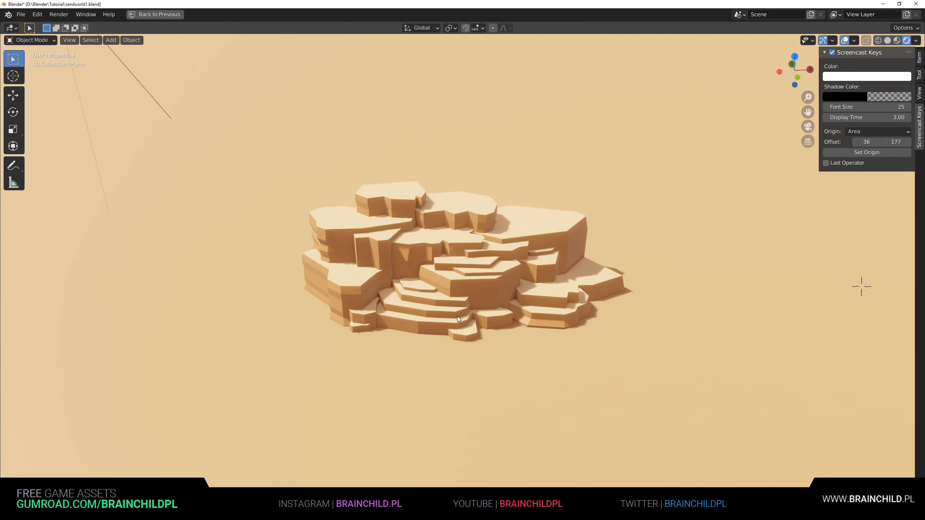
scroll(463, 313, "down", 2)
key("ctrl+space")
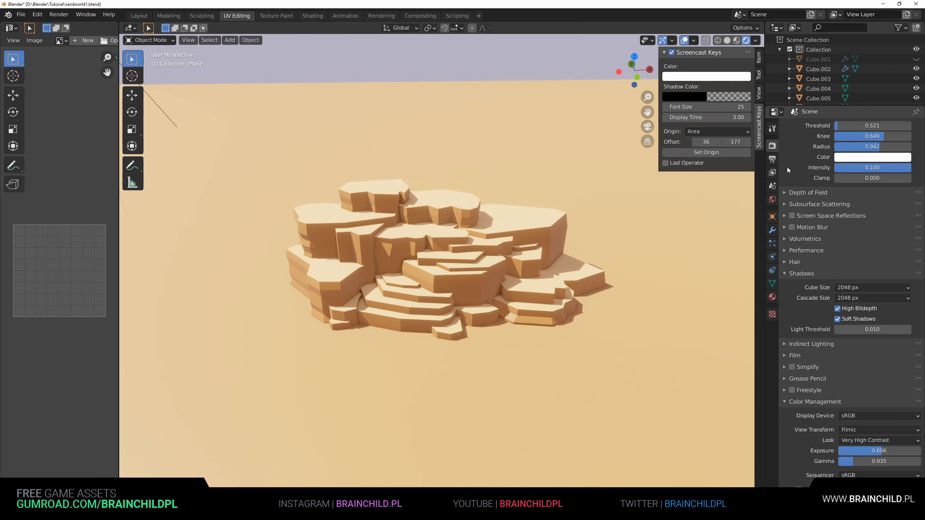
scroll(800, 198, "up", 5)
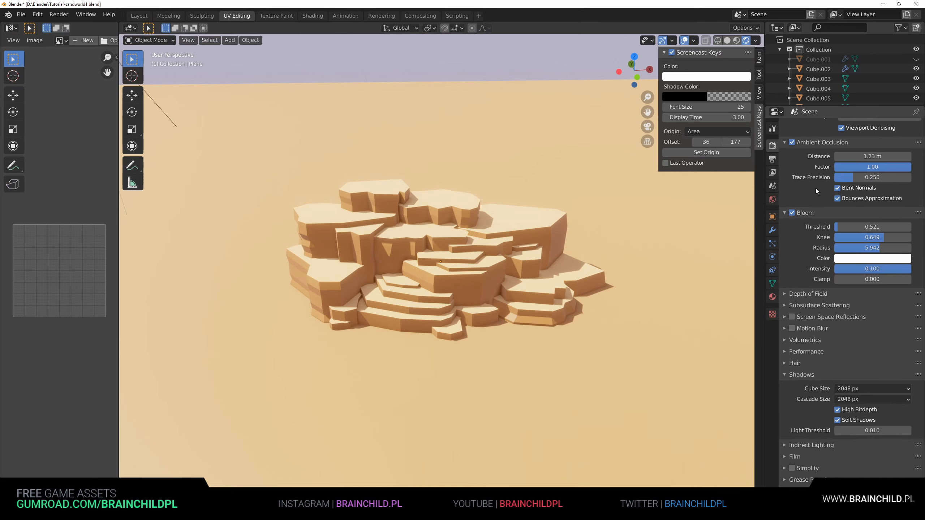
left_click_drag(872, 157, 899, 156)
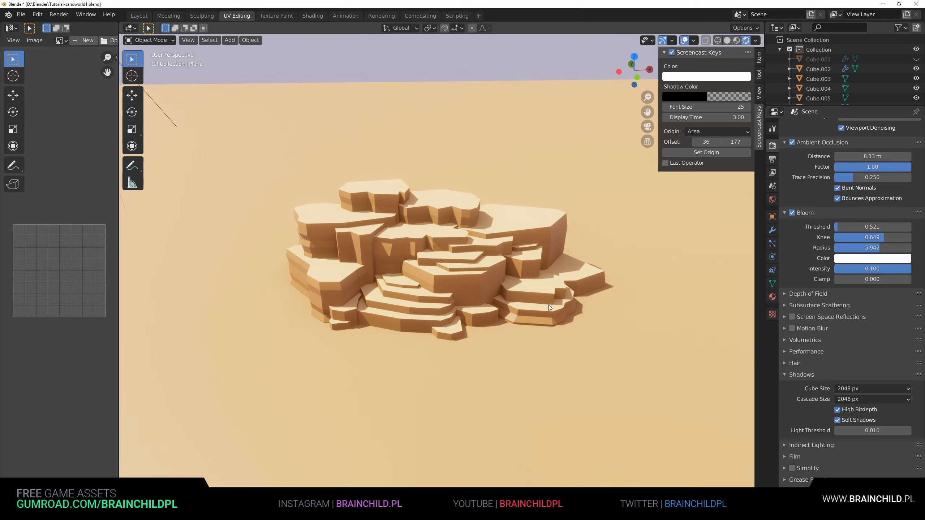
key("ctrl+s")
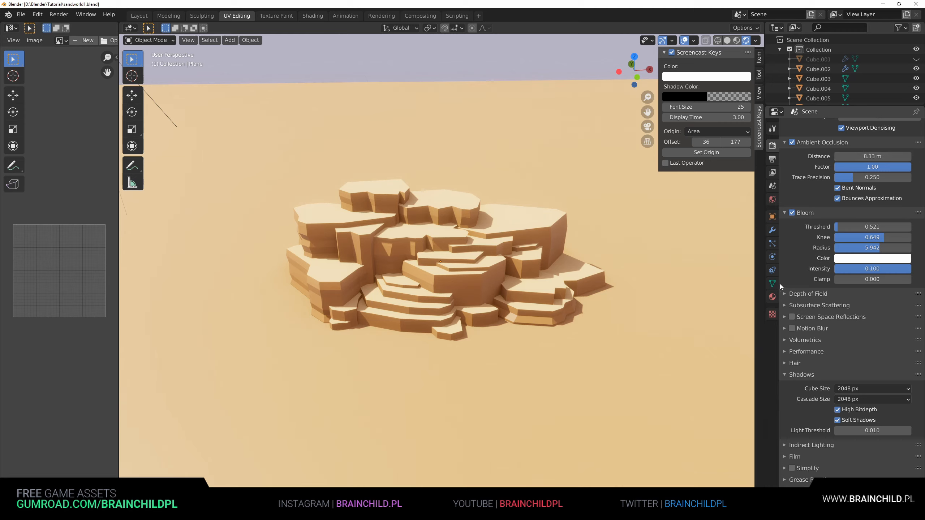
Step: Set the Bloom Intensity to 0.167, save the file and maximize the 3D viewport
scroll(811, 328, "down", 2)
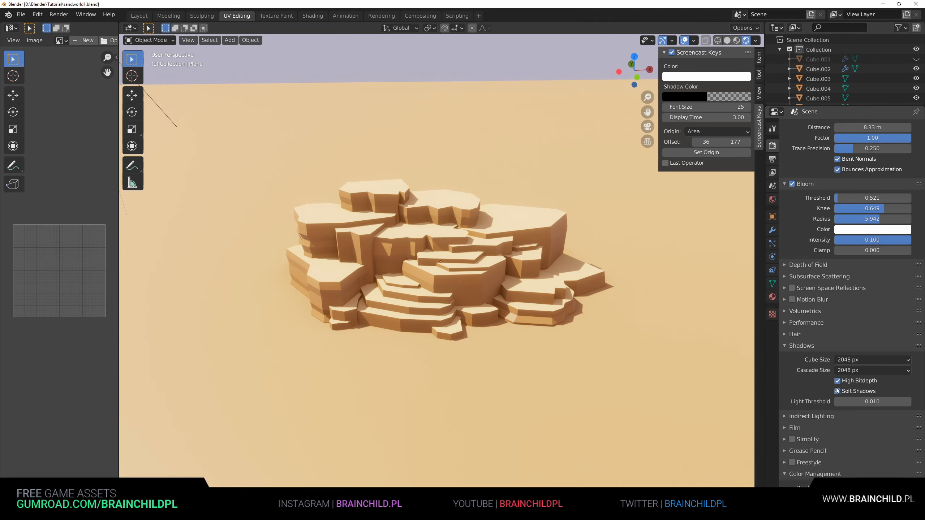
scroll(815, 264, "up", 2)
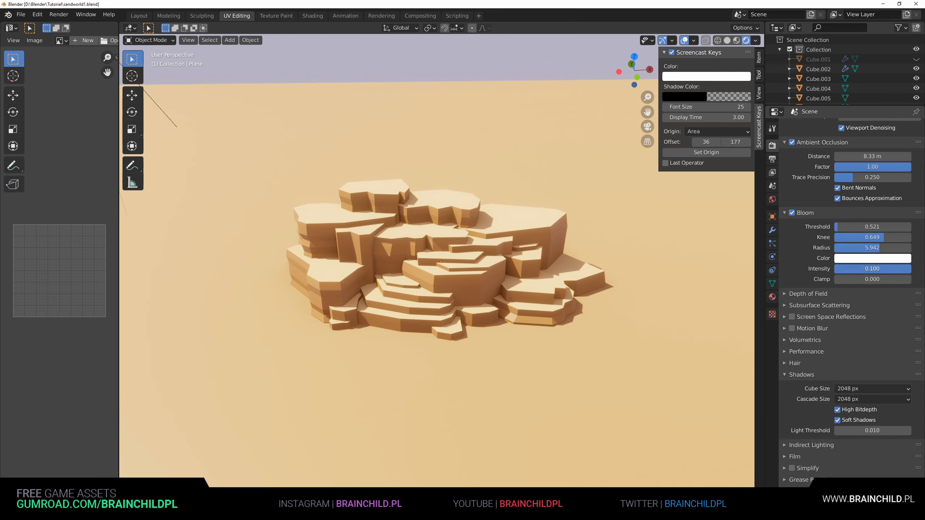
key("Return")
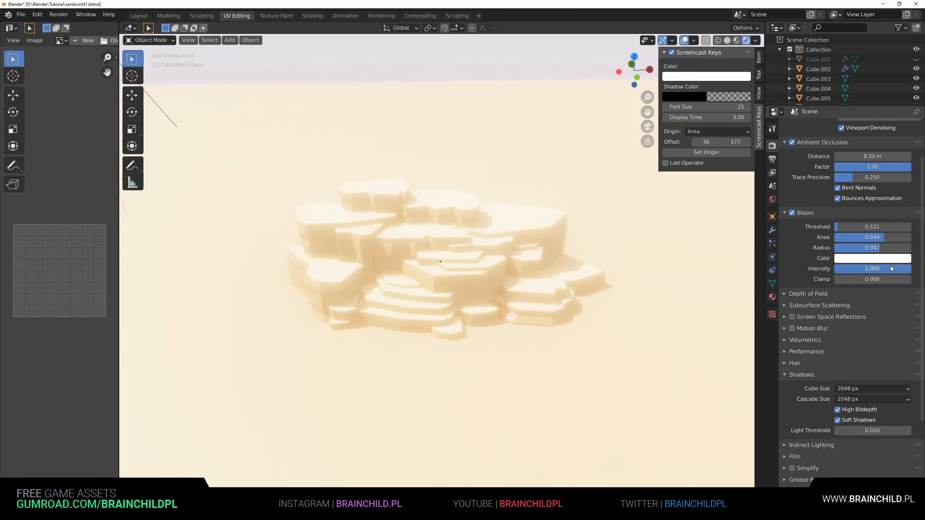
left_click_drag(894, 270, 832, 269)
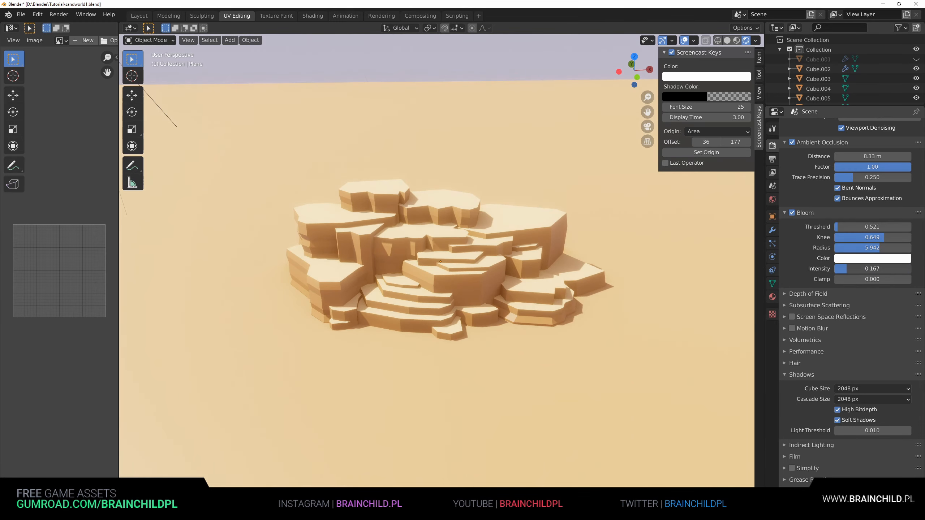
key("ctrl+s")
key("ctrl+space")
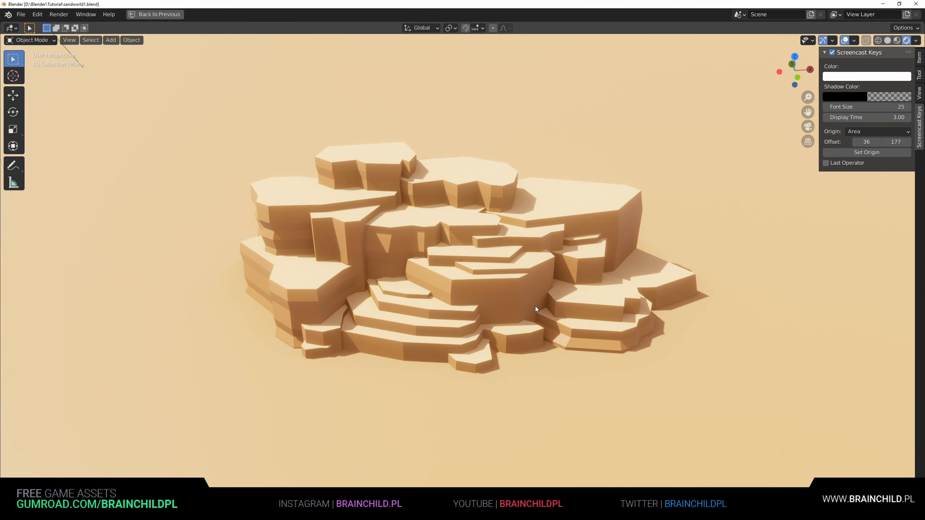
Step: Duplicate the large slab at the right rear of the rock formation and turn the copy into a smaller raised layer on it
scroll(536, 306, "up", 1)
mouse_move(535, 306)
middle_mouse_down("shift")
mouse_move(514, 300)
mouse_move(534, 291)
middle_mouse_up("shift")
scroll(529, 296, "down", 1)
left_click(560, 214)
key("r")
key("z")
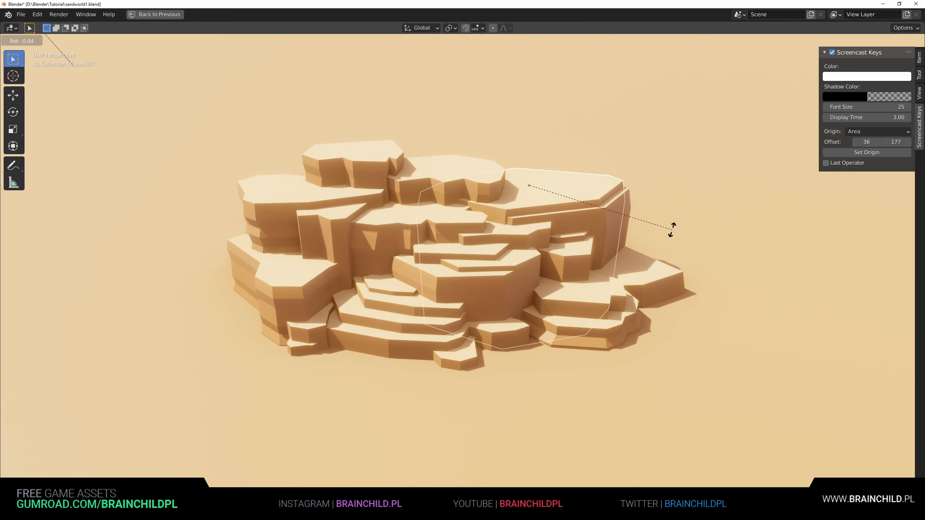
left_click(643, 197)
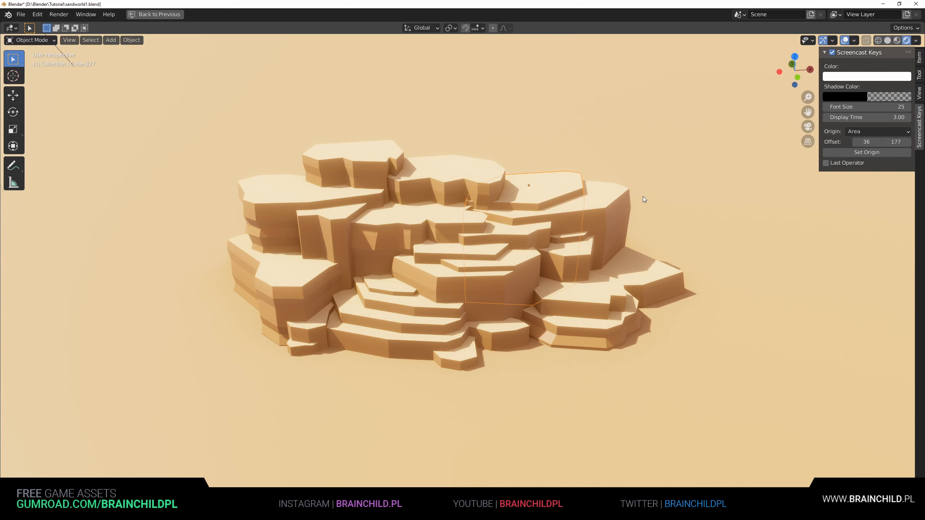
Step: Reposition the smaller layer on the right slab and rotate it about the Z axis to fit within the slab's edge
key("g")
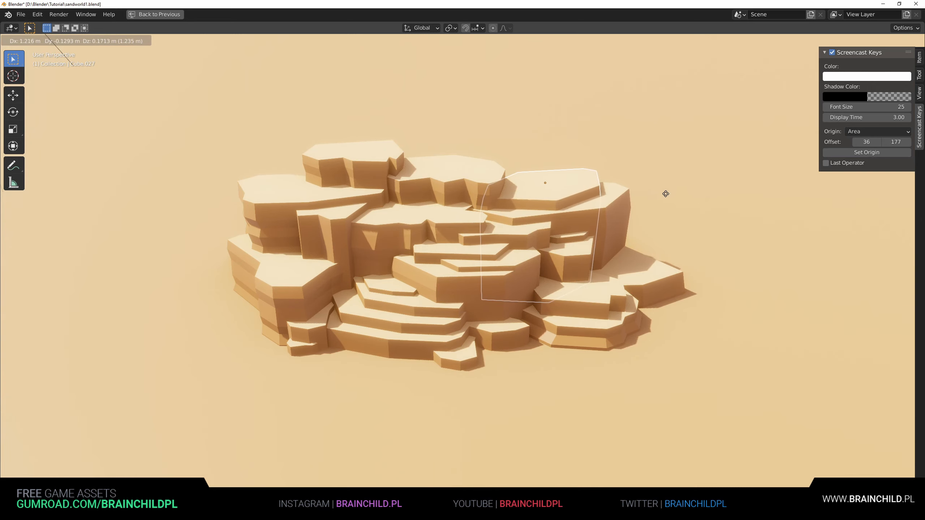
left_click(661, 193)
key("r")
key("z")
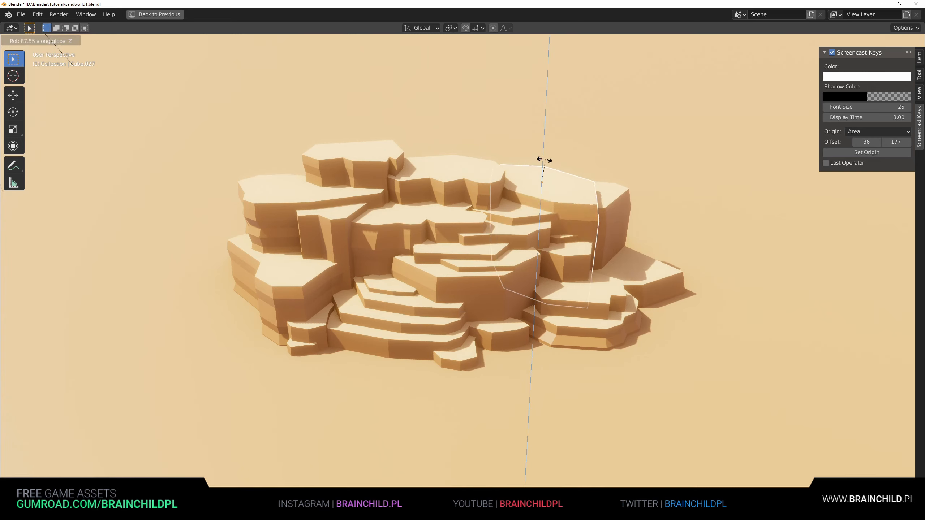
left_click(525, 170)
key("g")
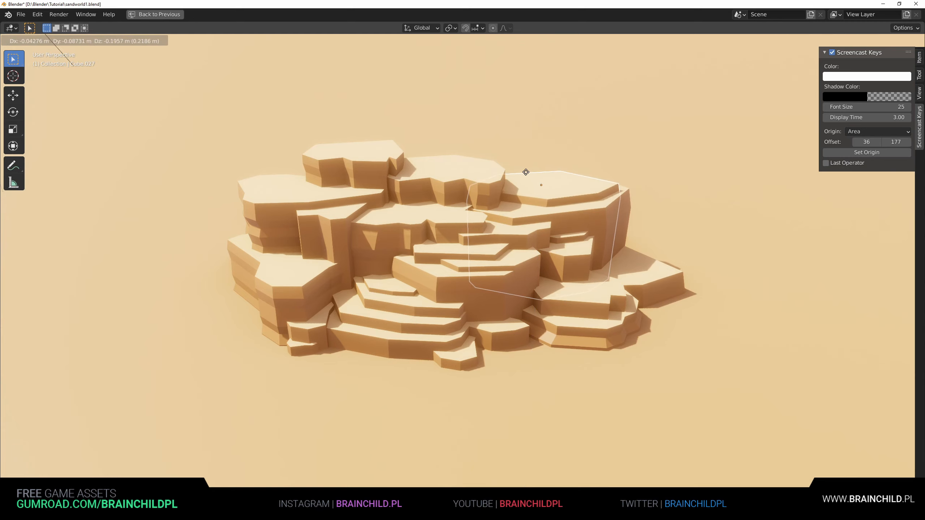
left_click(521, 176)
Step: Duplicate the right slab's upper layer, rotate the copy about the Z axis and scale it down as another tier
key("shift+d")
key("r")
key("z")
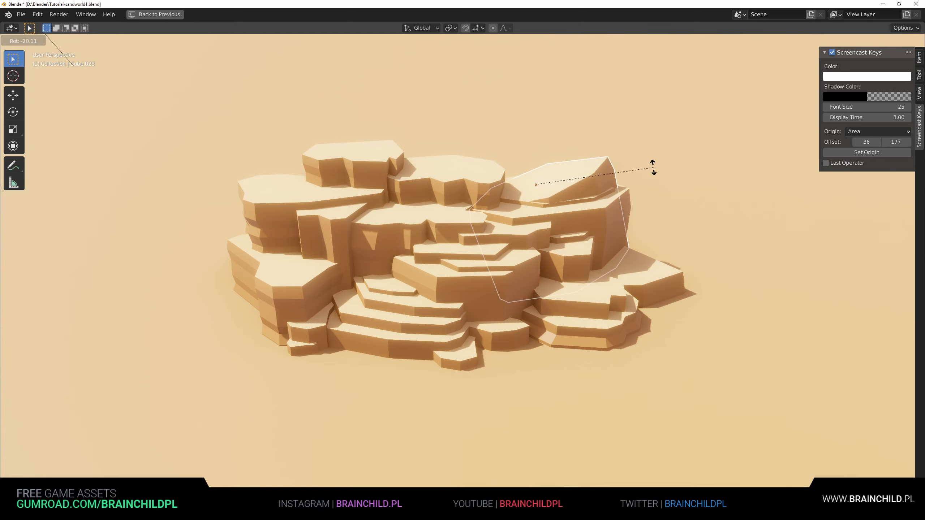
left_click(456, 176)
key("s")
left_click(634, 251)
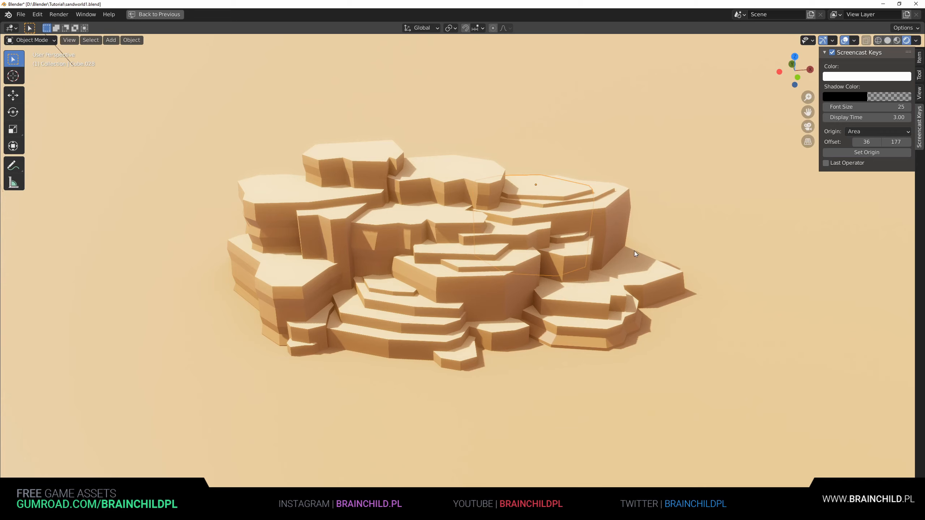
Step: Shift the new top tier along the global axes so it sits toward the rear right of the layer below
key("g")
key("x")
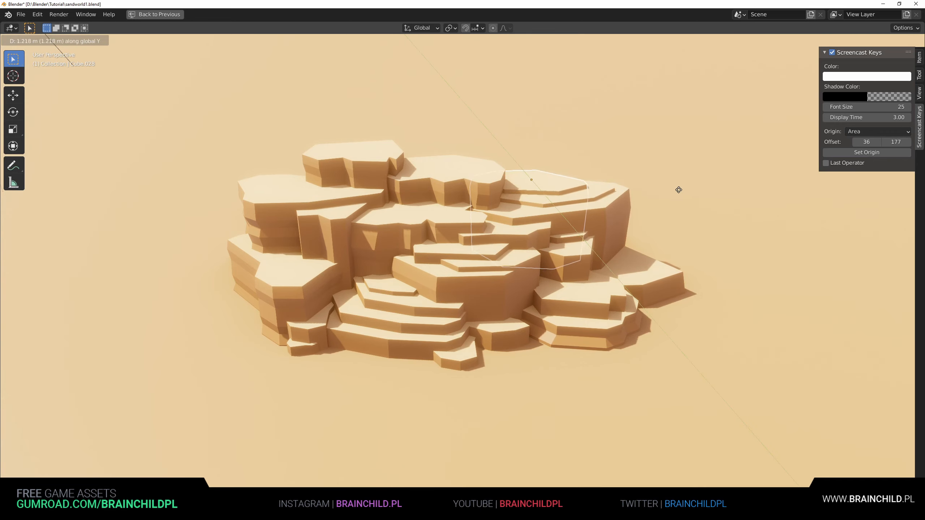
key("z")
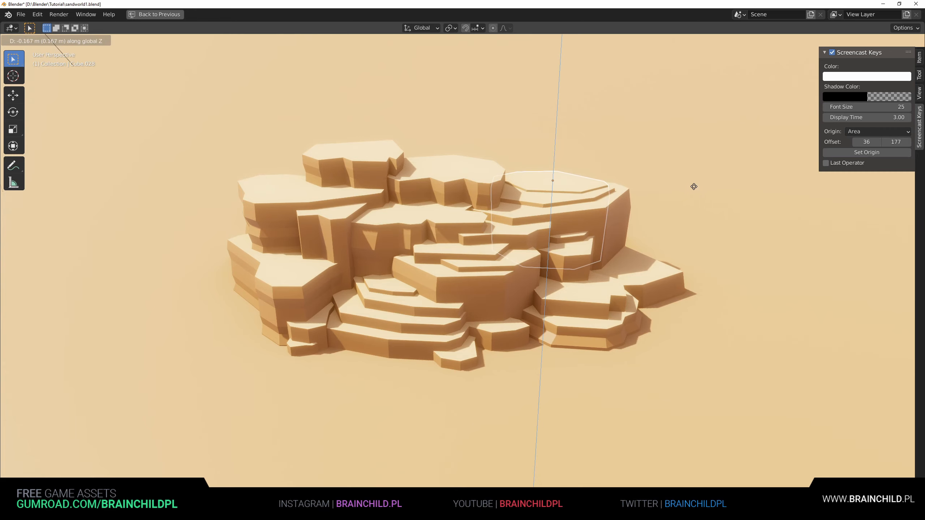
key("y")
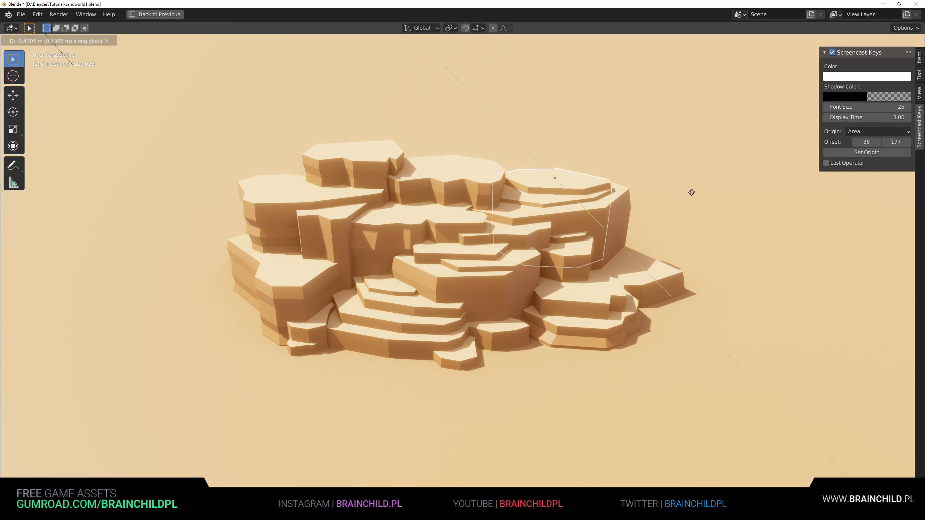
key("x")
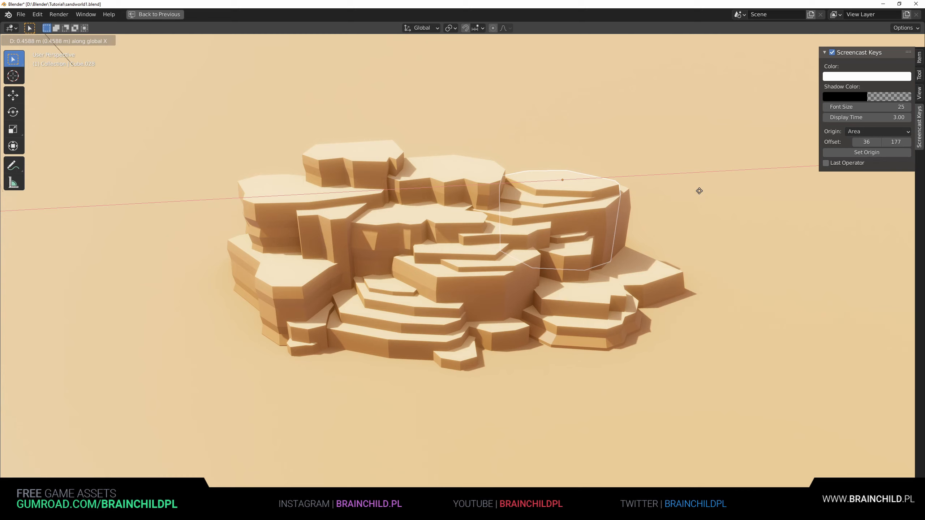
left_click(692, 196)
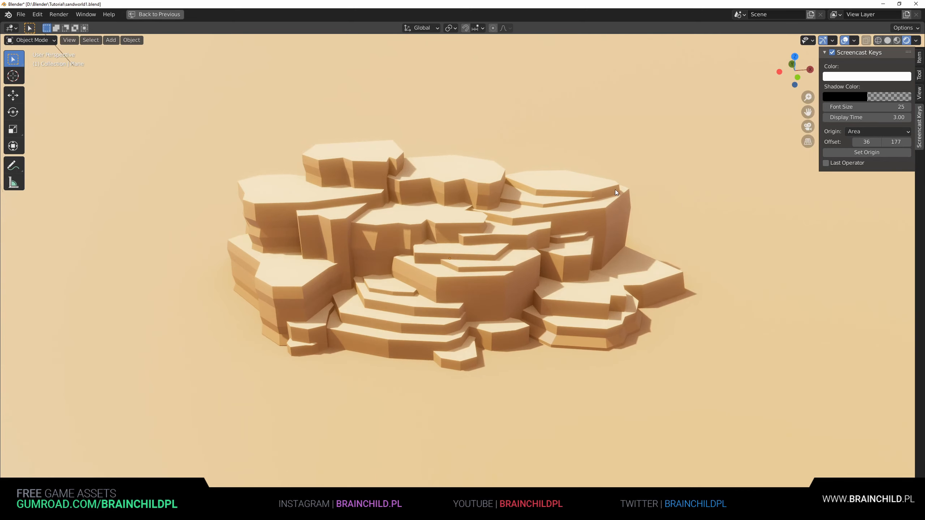
key("g")
key("x")
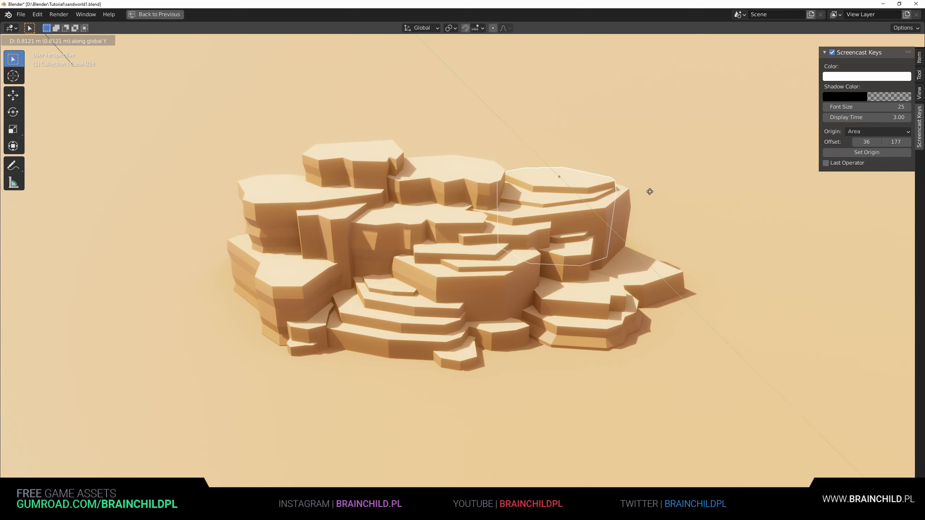
left_click(657, 190)
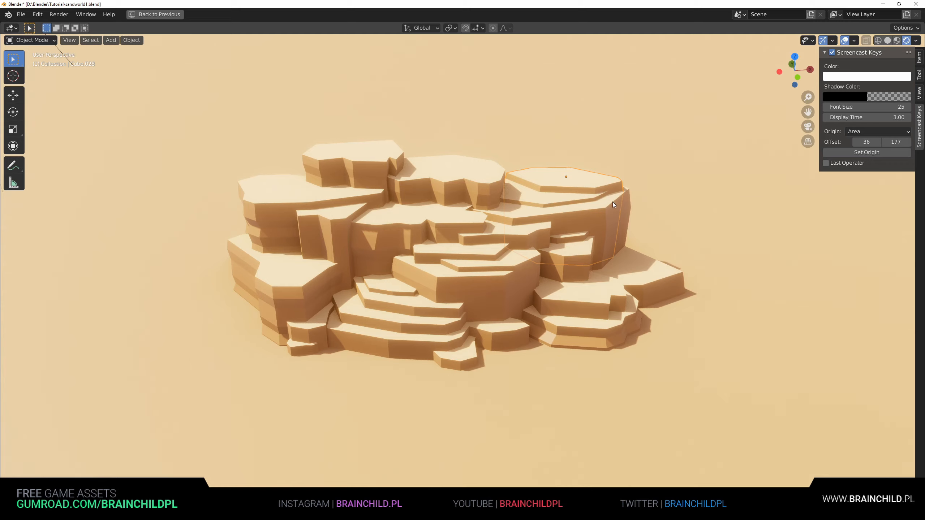
Step: Rotate the top tier about the Z axis and stretch it taller along Z
left_click(682, 204)
key("r")
key("z")
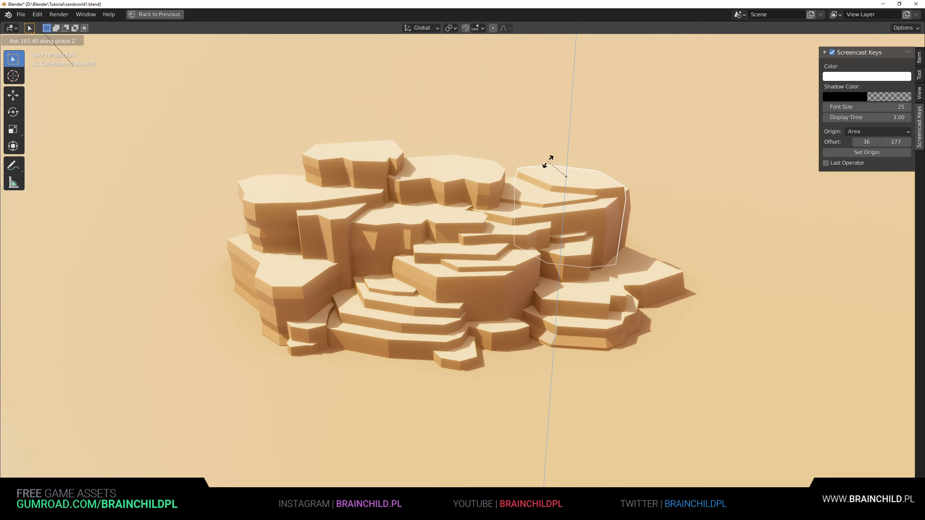
left_click(615, 165)
key("s")
key("z")
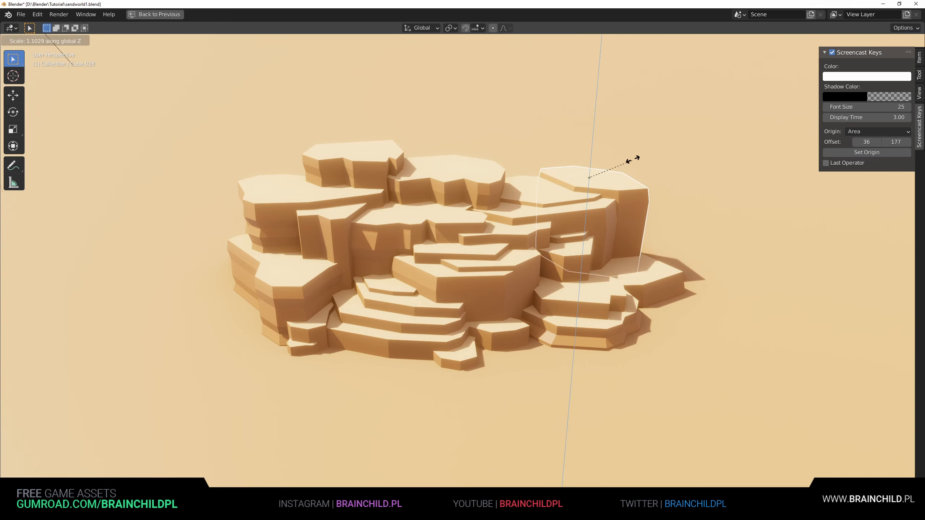
left_click(681, 146)
Step: Move the stretched block inward and lower it at the right end of the formation, and save the file
key("g")
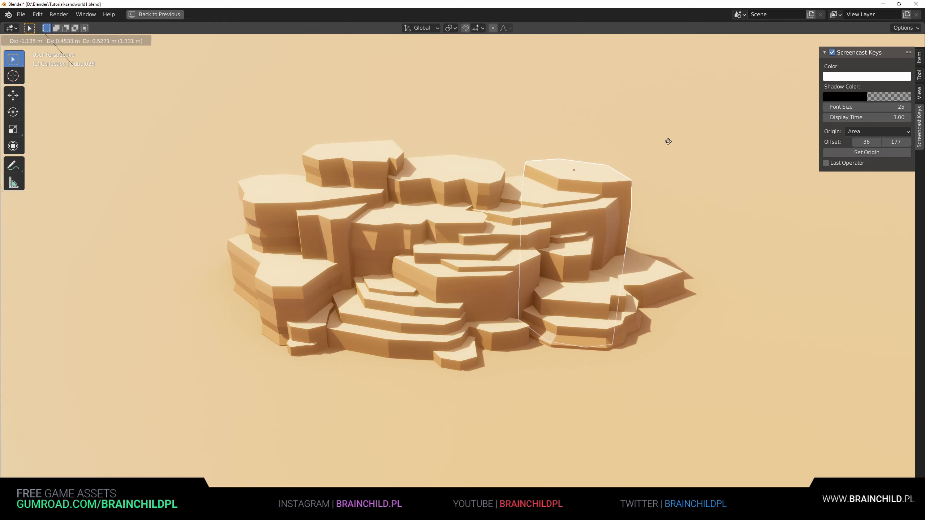
left_click(668, 141)
left_click(613, 171)
key("g")
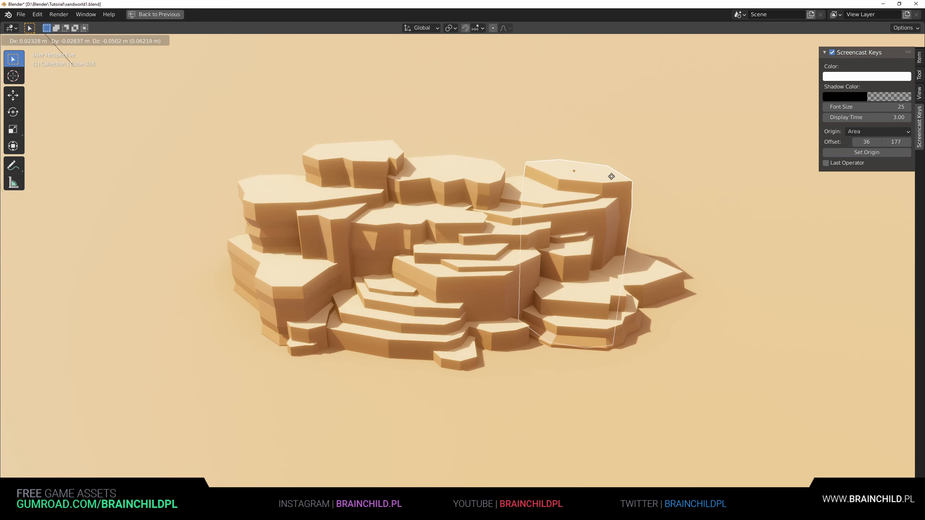
left_click(612, 184)
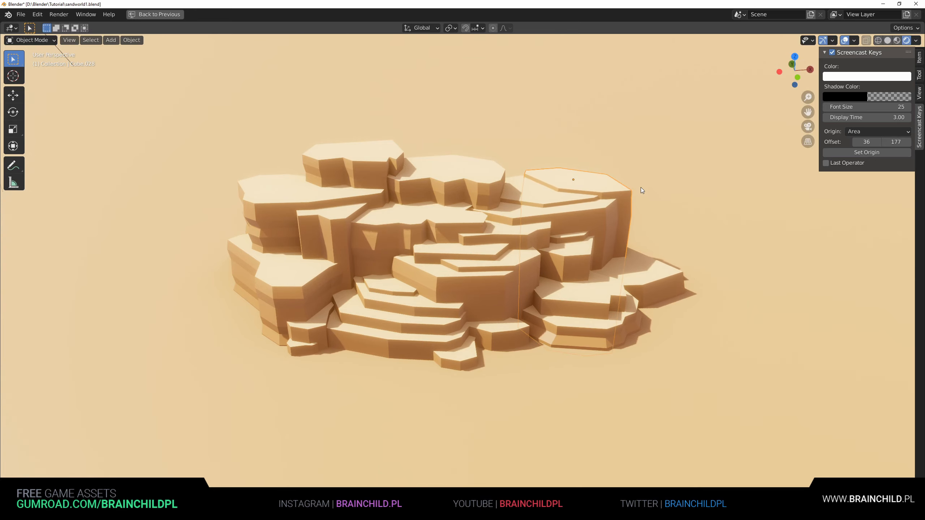
key("ctrl+s")
left_click(489, 337)
key("shift+d")
left_click(534, 204)
key("g")
key("x")
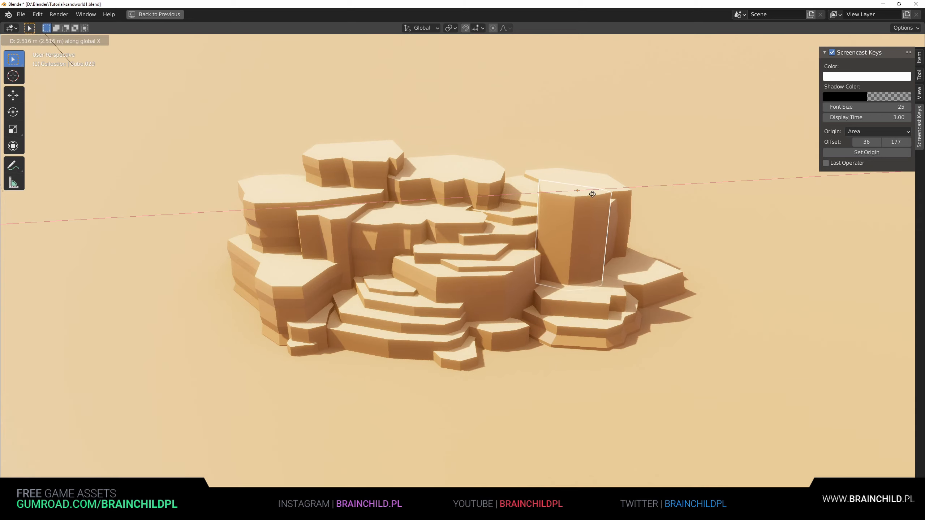
right_click(625, 192)
key("Delete")
Step: Duplicate a slab from the front stepped terraces and move the copy up to the gap between the upper middle and right blocks
left_click(428, 316)
key("shift+d")
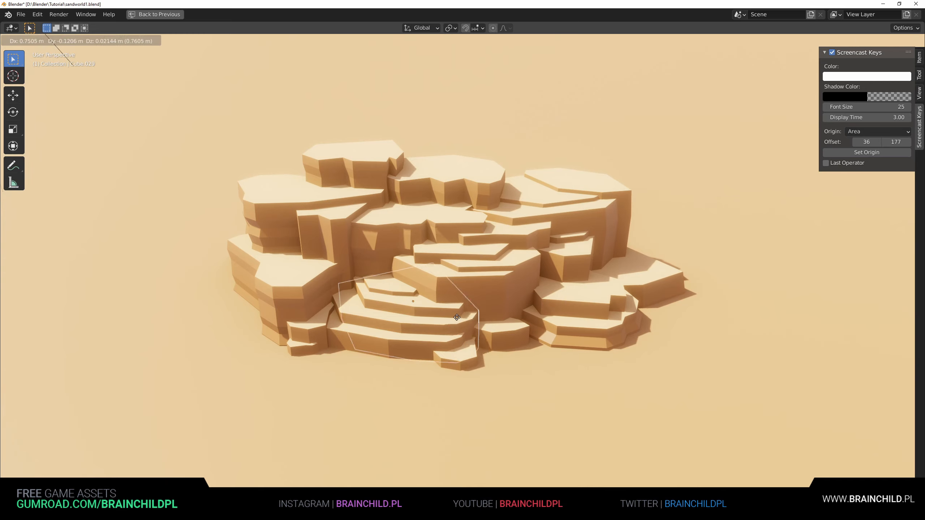
left_click(590, 234)
key("g")
key("x")
right_click(555, 220)
key("g")
left_click(526, 186)
Step: Rotate the copied terrace slab about the Z axis and adjust its height along Z so it forms a thin ledge
key("r")
key("z")
left_click(589, 230)
key("g")
key("z")
left_click(575, 225)
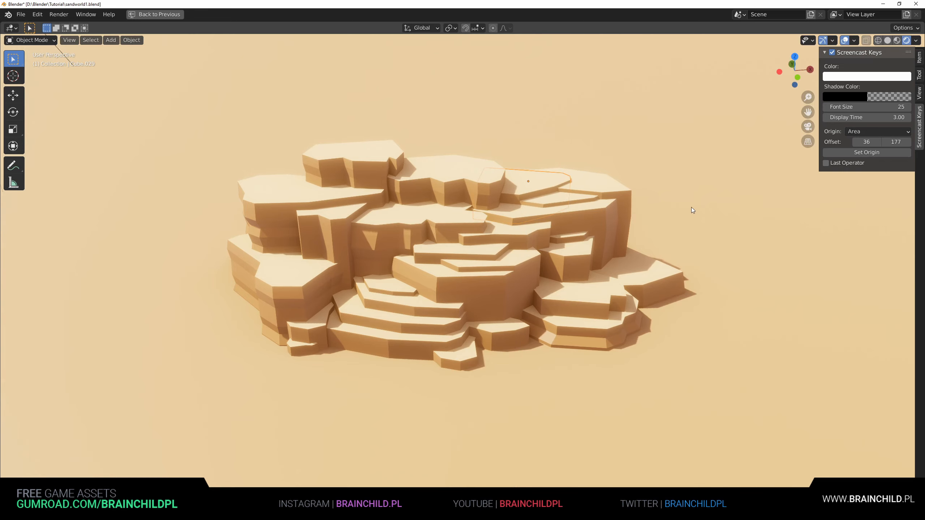
Step: Deselect the rocks by selecting the ground plane, save the file and hide the viewport overlays
left_click(474, 196)
left_click(714, 222)
key("ctrl+s")
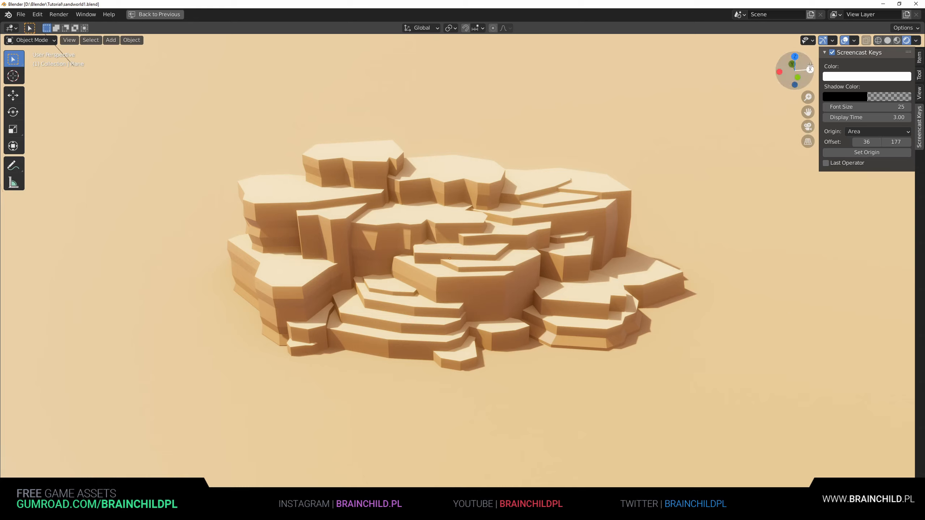
left_click(844, 40)
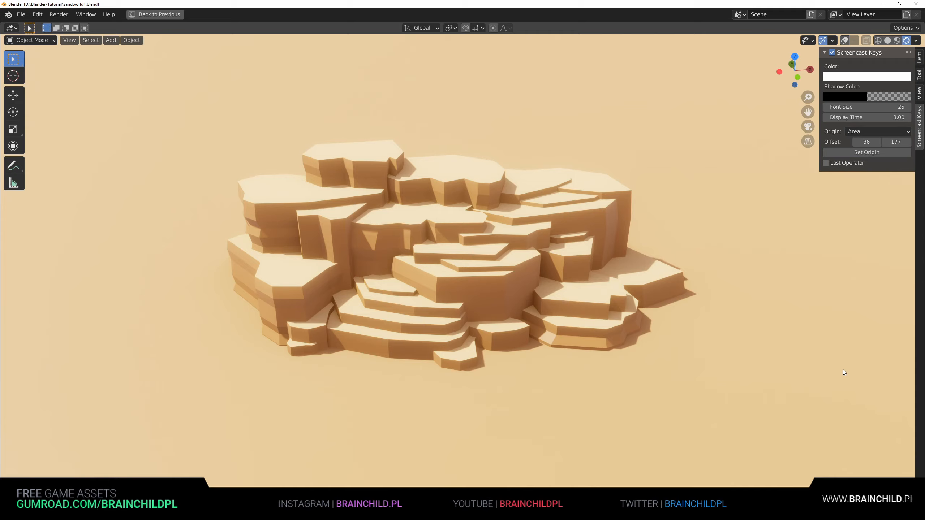